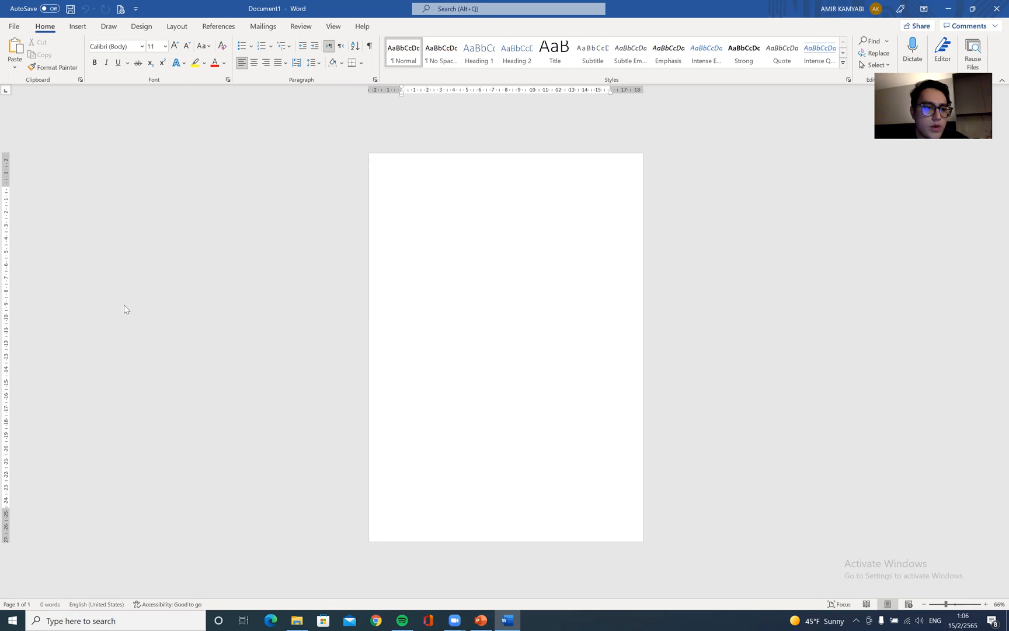
# Switch to the PowerPoint lesson, show the Font slide, and return to the blank Word document
pyautogui.hotkey('alt', 'Tab')
pyautogui.scroll(10, 115, 299)
pyautogui.click(126, 216)
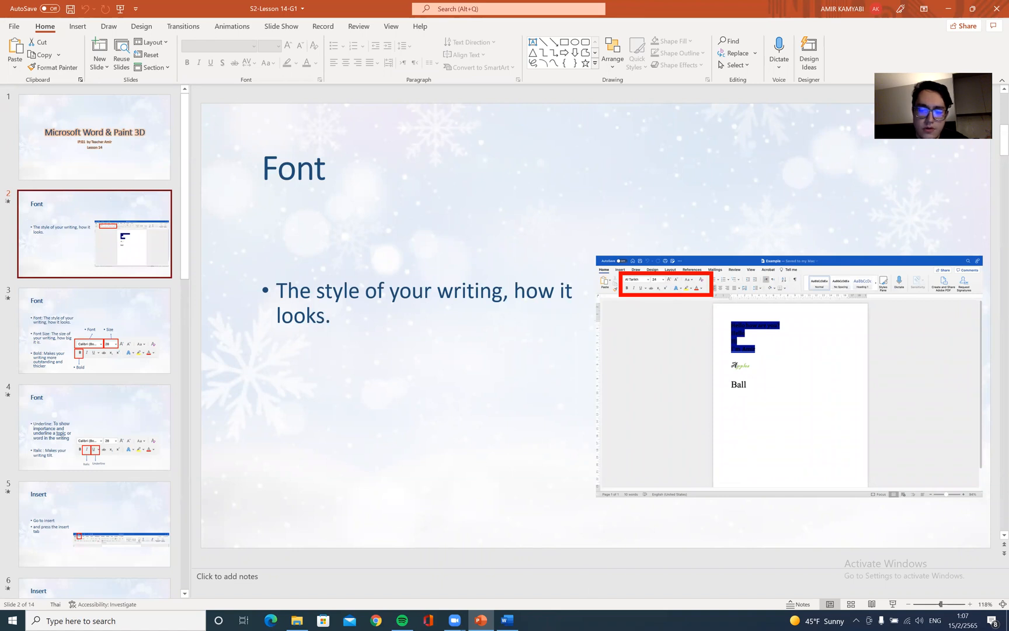
pyautogui.hotkey('alt', 'Tab')
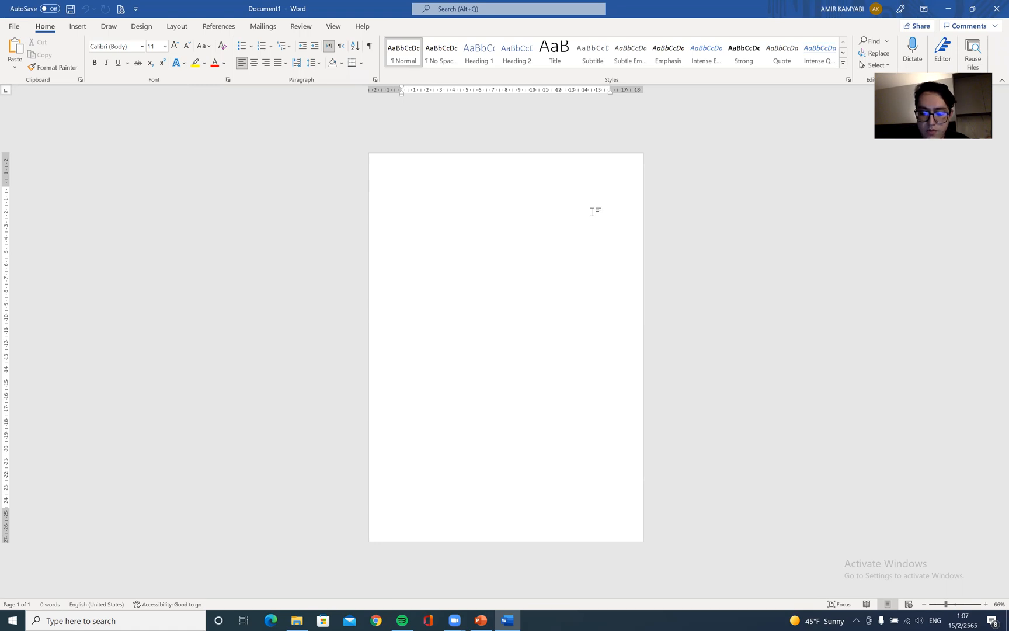
# Type "Teacher Amir" at the top of the blank page
pyautogui.write('1')
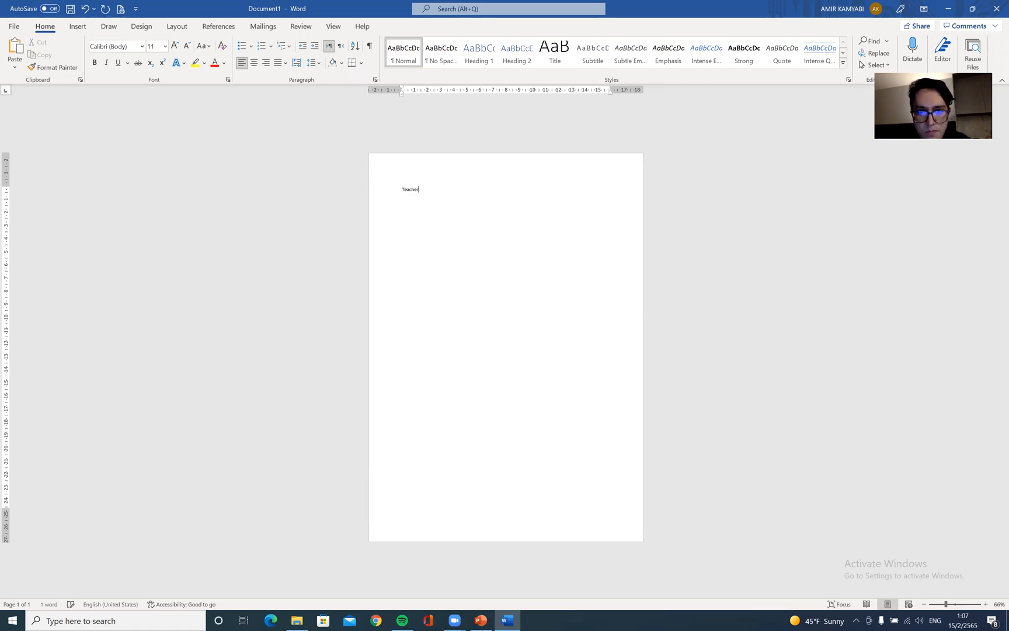
pyautogui.write('mir')
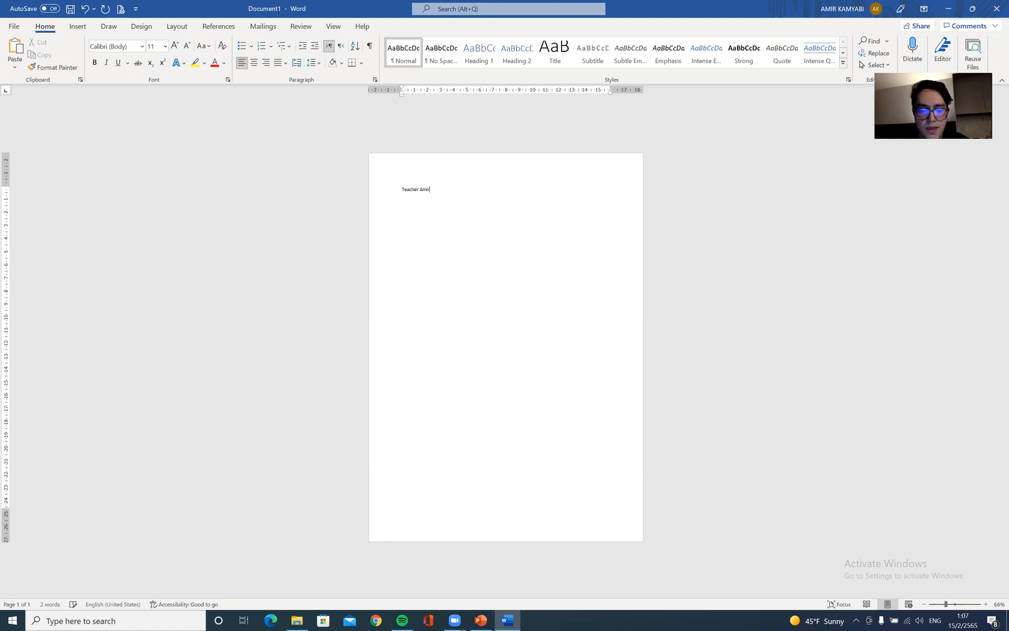
# Select all the text and set it to the Algerian font at size 48
pyautogui.hotkey('ctrl', 'a')
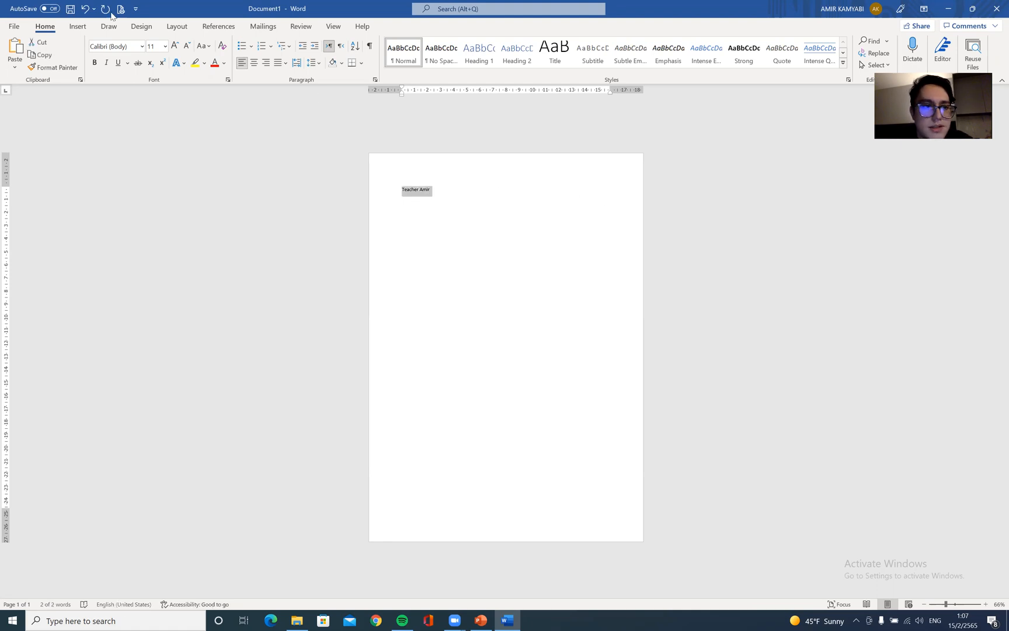
pyautogui.click(140, 46)
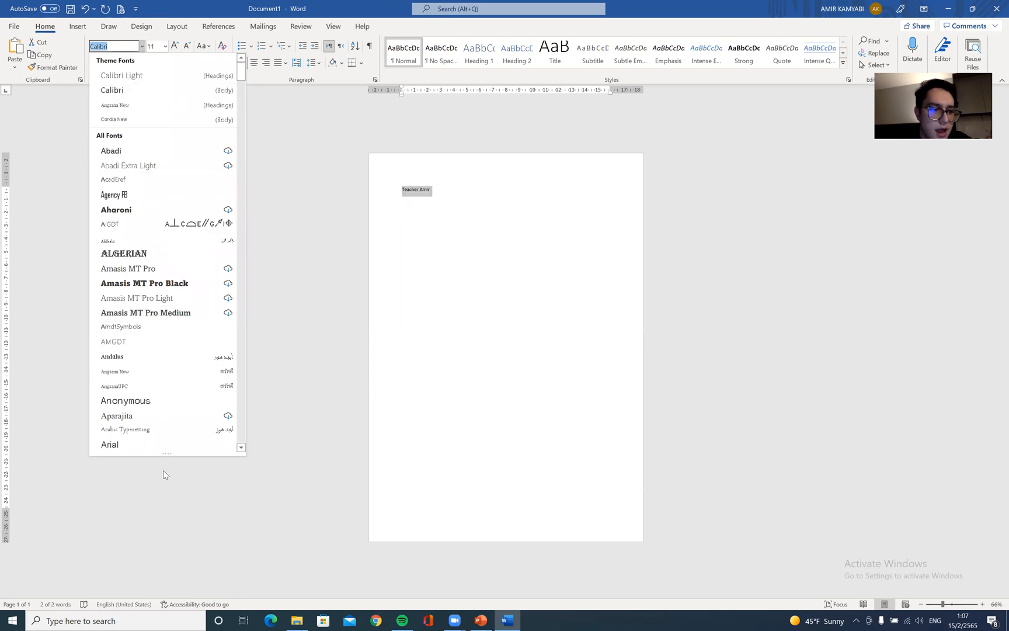
pyautogui.click(141, 49)
pyautogui.click(141, 49)
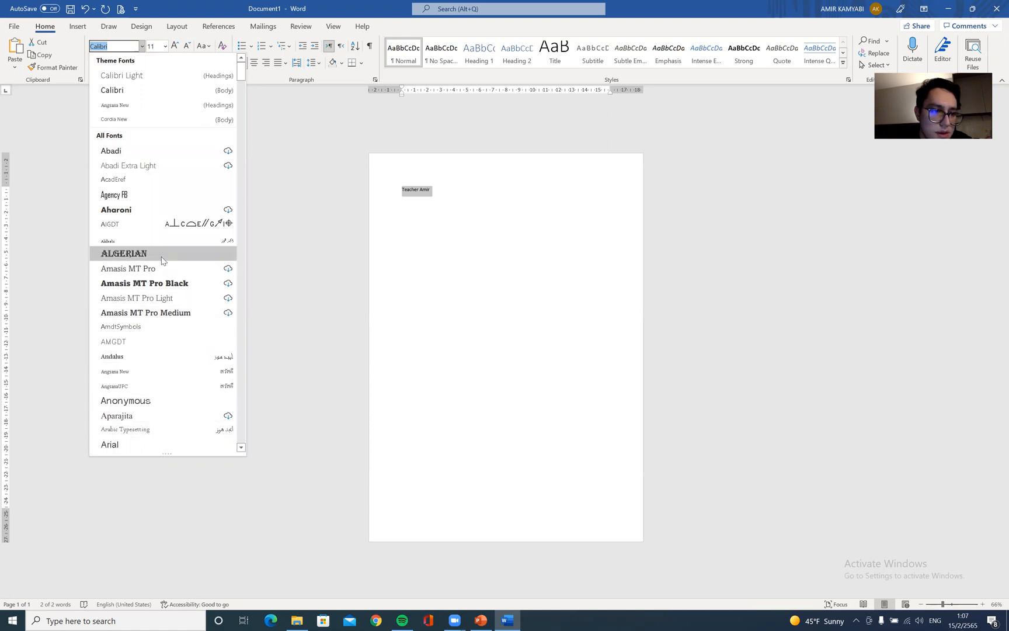
pyautogui.click(136, 261)
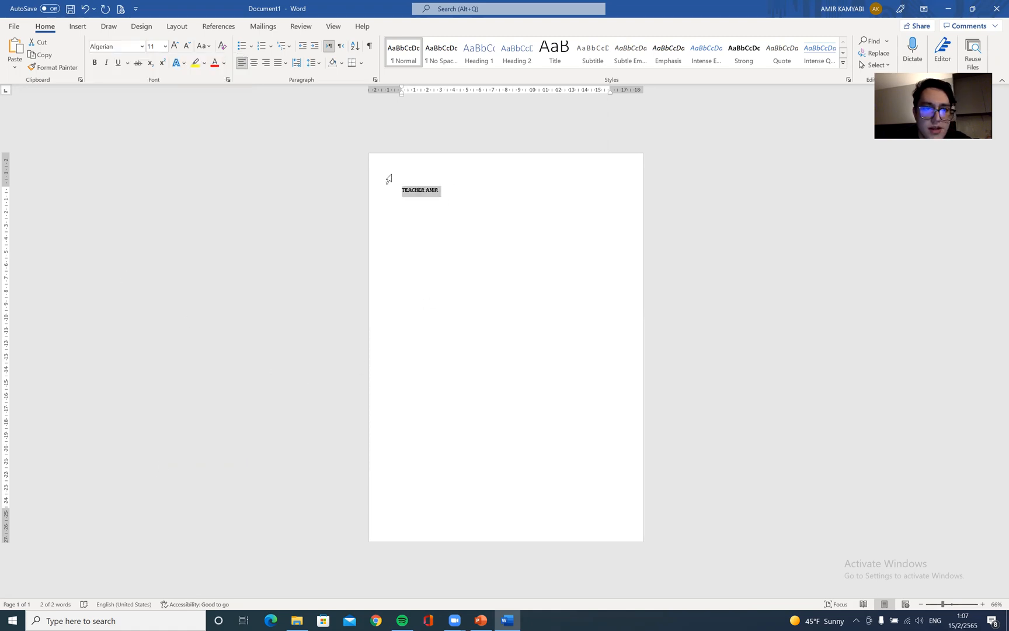
pyautogui.click(166, 46)
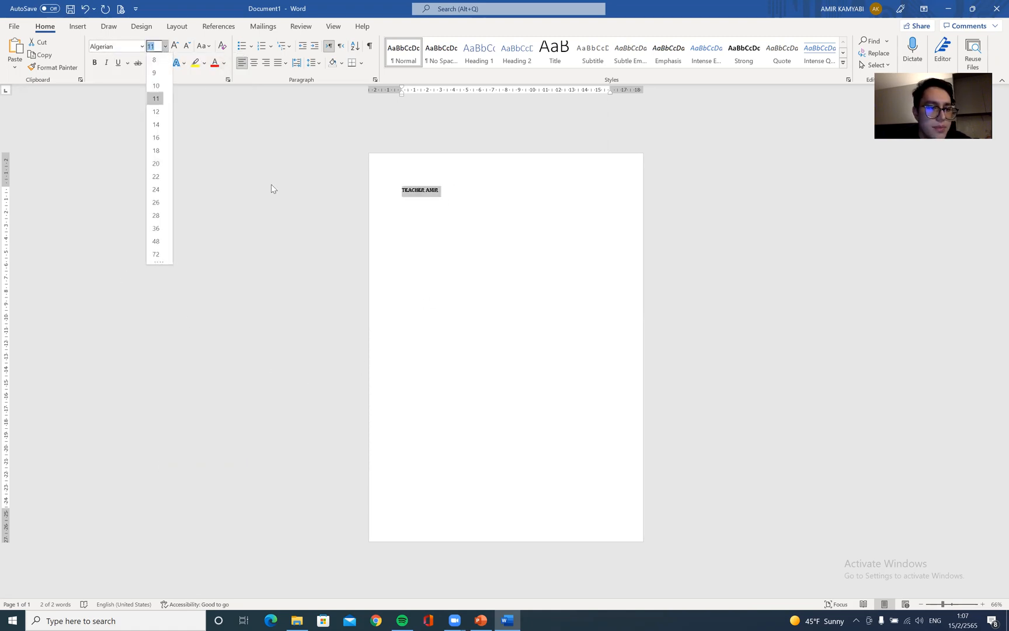
pyautogui.click(156, 241)
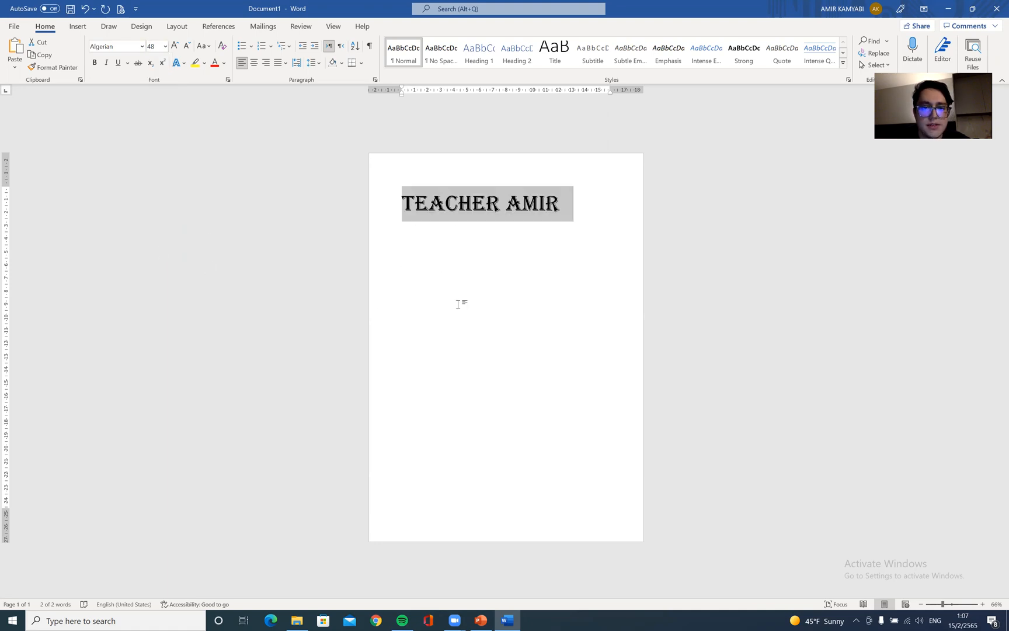
# Change the text's font colour to standard red
pyautogui.click(225, 63)
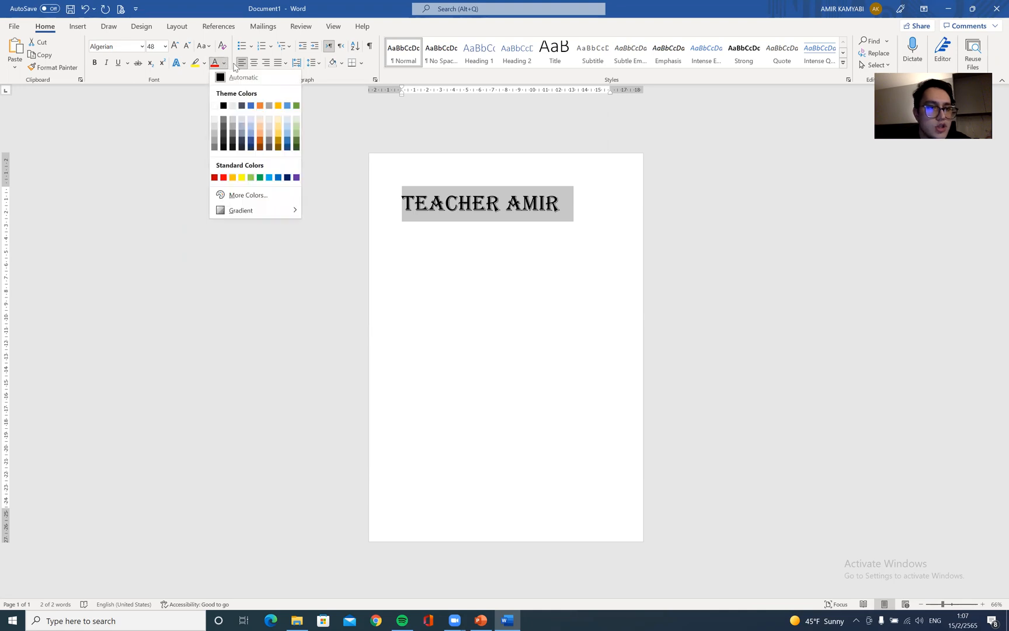
pyautogui.click(223, 178)
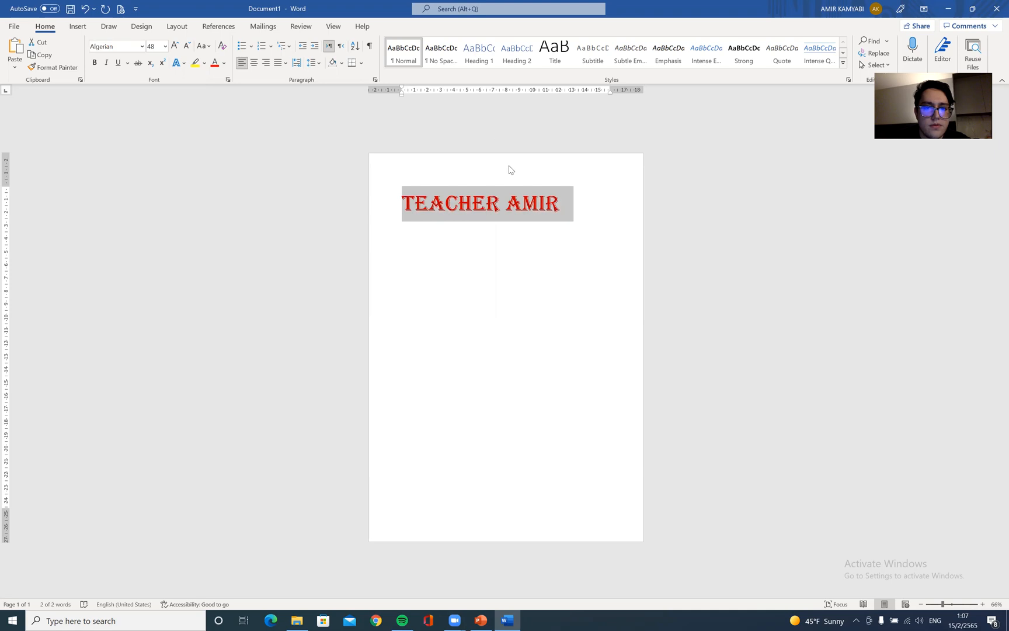
# Change the text's font colour to a dark blue theme colour and deselect it
pyautogui.click(225, 63)
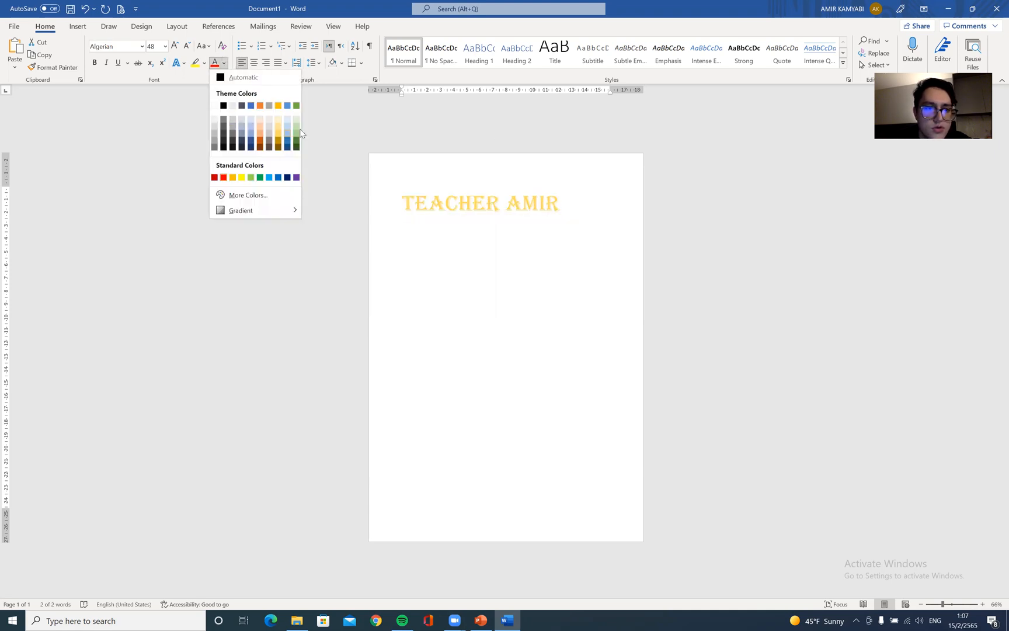
pyautogui.click(287, 144)
pyautogui.click(470, 159)
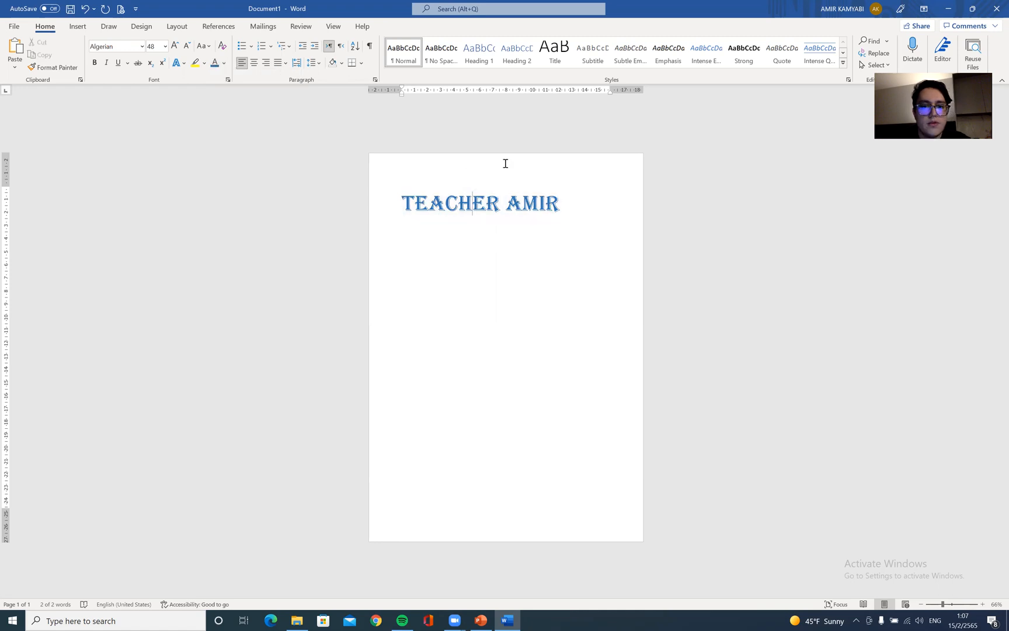
# Select the title line and make it bold
pyautogui.tripleClick(508, 199)
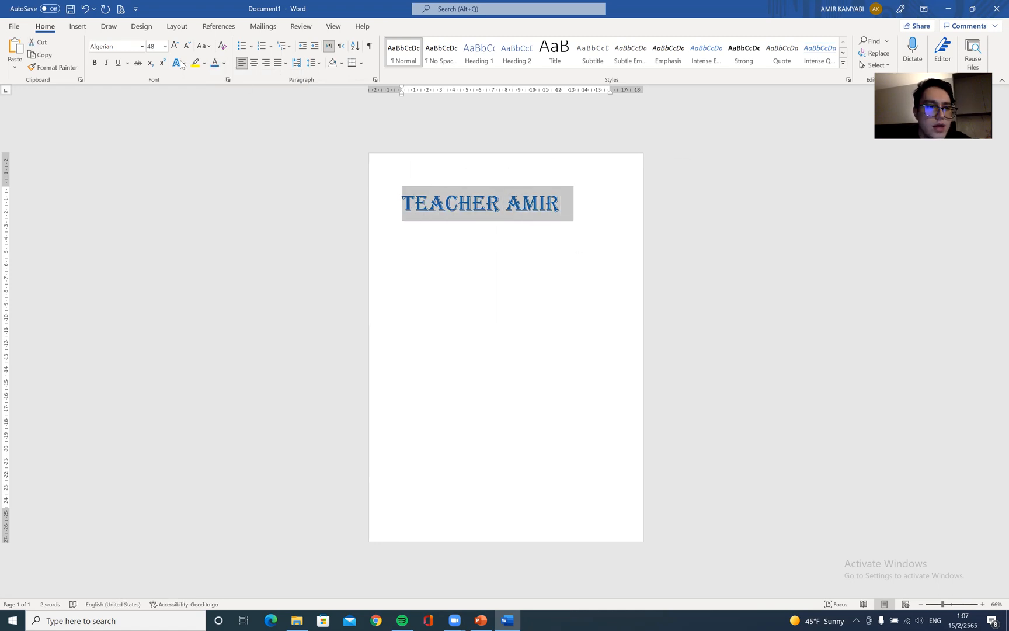
pyautogui.click(100, 68)
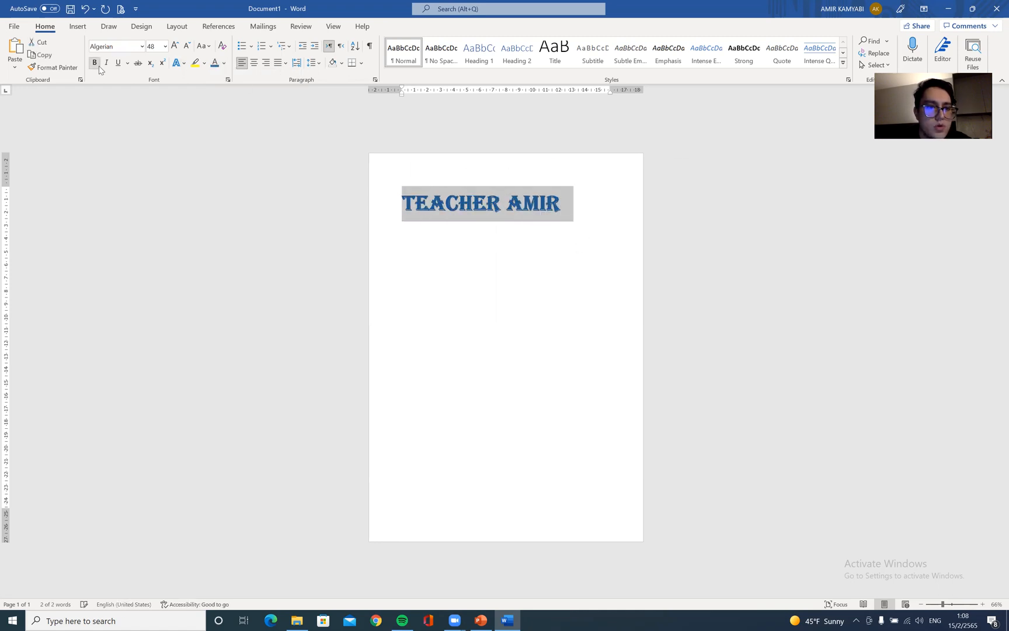
pyautogui.click(536, 259)
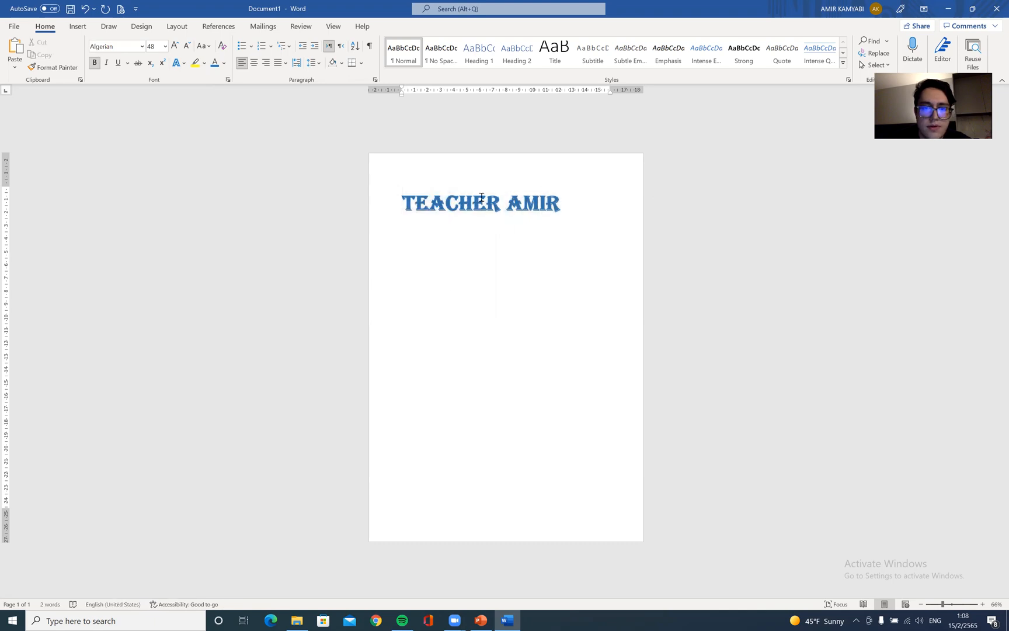
# Select the title and apply then remove italic, underline and strikethrough on it
pyautogui.moveTo(582, 200); pyautogui.dragTo(403, 199)
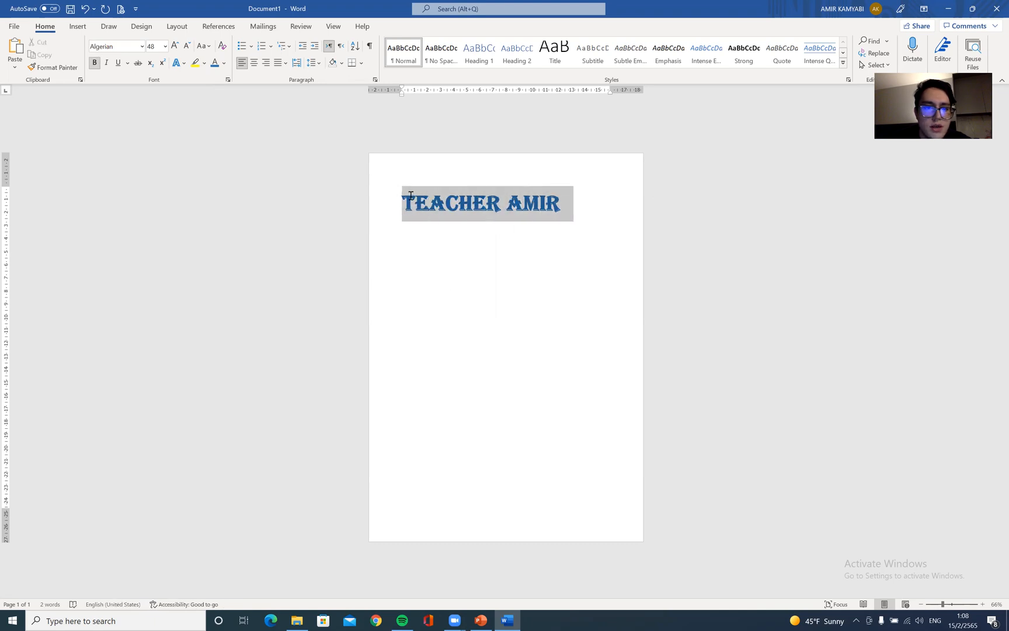
pyautogui.click(107, 63)
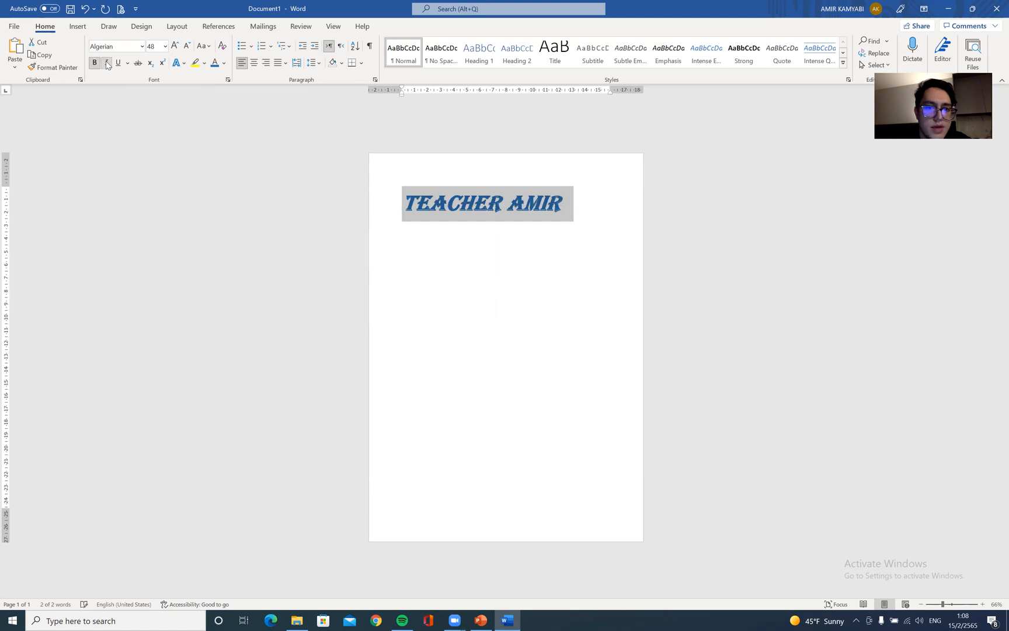
pyautogui.click(107, 64)
pyautogui.click(107, 63)
pyautogui.click(107, 64)
pyautogui.click(121, 64)
pyautogui.click(122, 64)
pyautogui.click(138, 63)
pyautogui.click(138, 63)
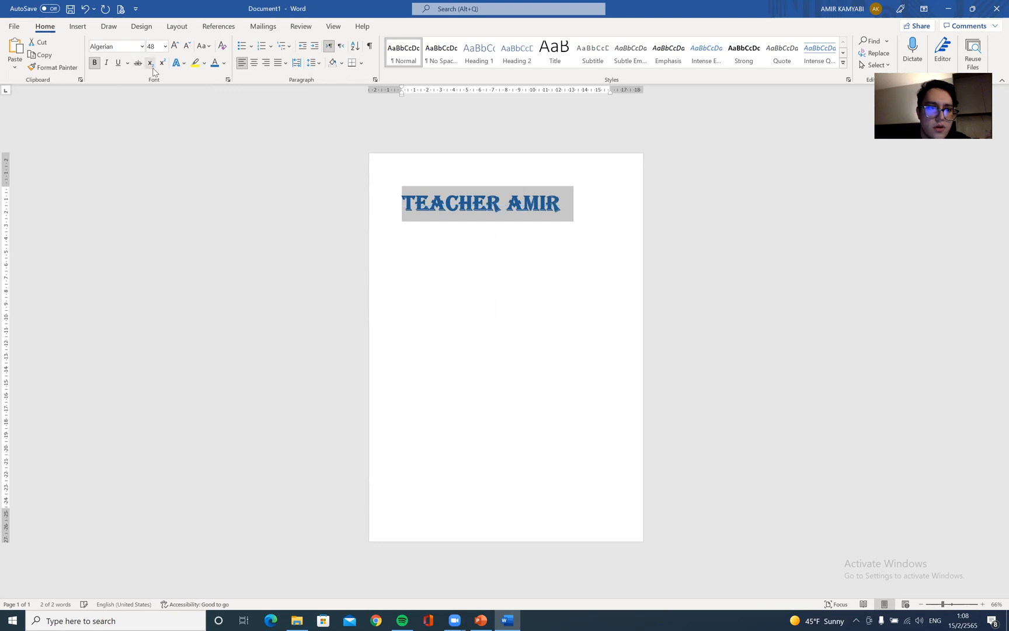
# Repeatedly grow and shrink the title's font size, returning it to 48
pyautogui.click(206, 64)
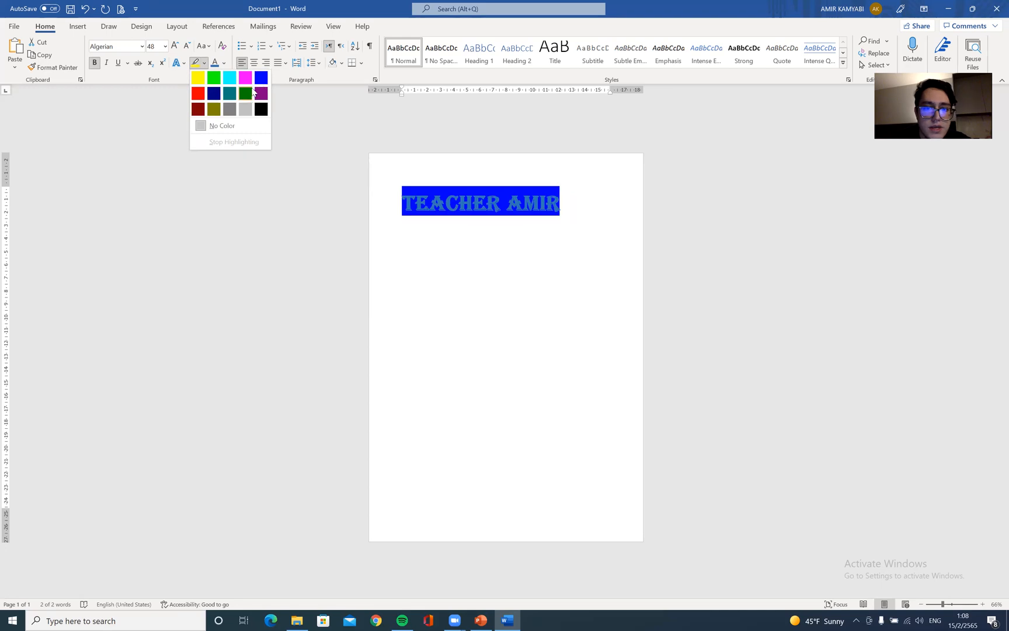
pyautogui.click(176, 46)
pyautogui.click(176, 45)
pyautogui.click(175, 45)
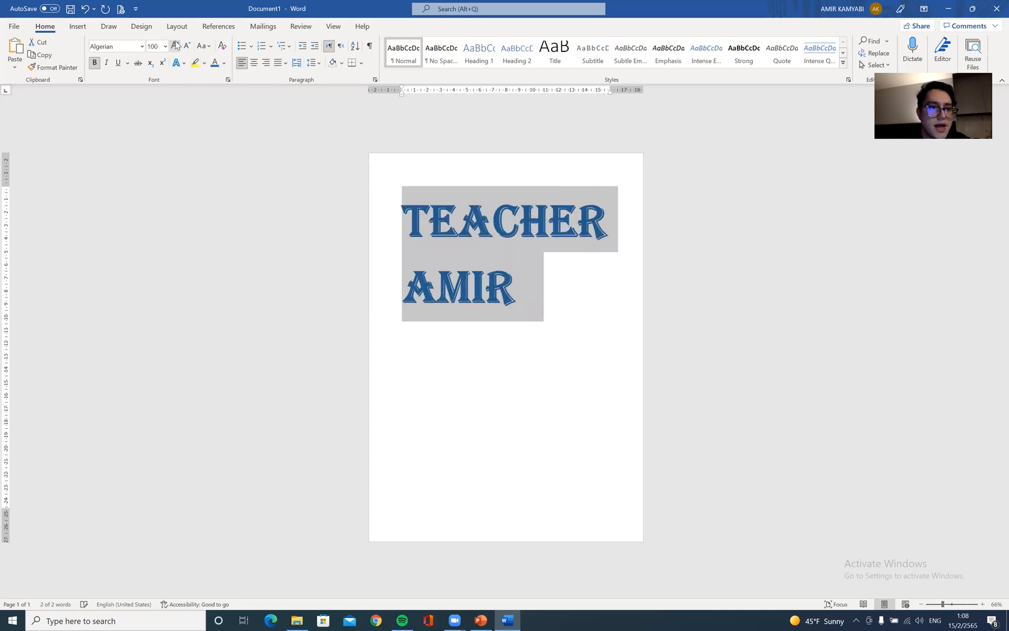
pyautogui.click(175, 46)
pyautogui.click(175, 46)
pyautogui.click(186, 46)
pyautogui.click(186, 46)
pyautogui.click(186, 46)
pyautogui.click(186, 45)
pyautogui.click(187, 45)
pyautogui.click(186, 46)
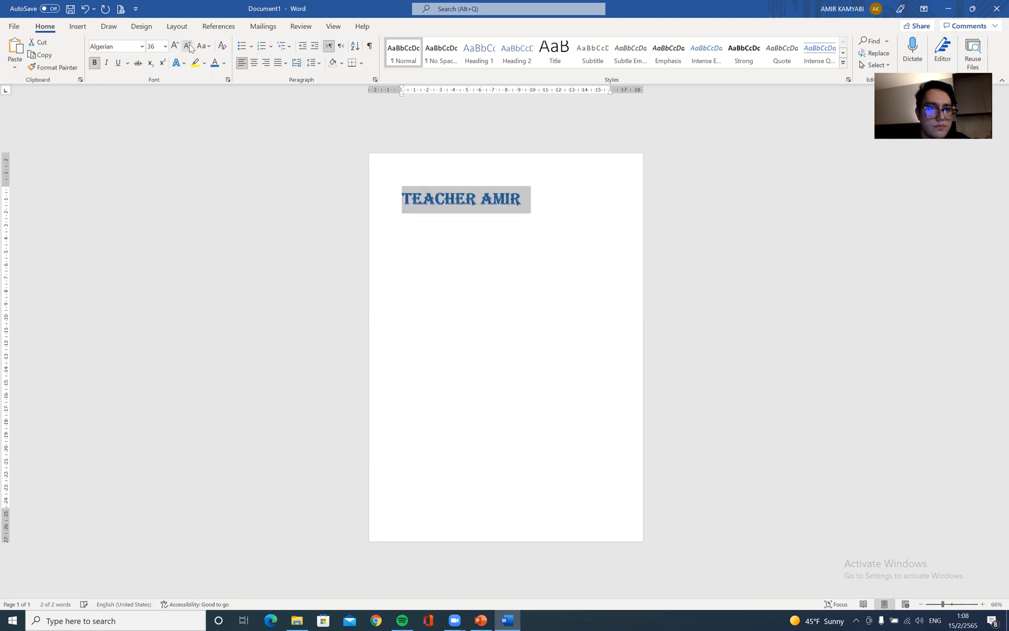
pyautogui.click(175, 45)
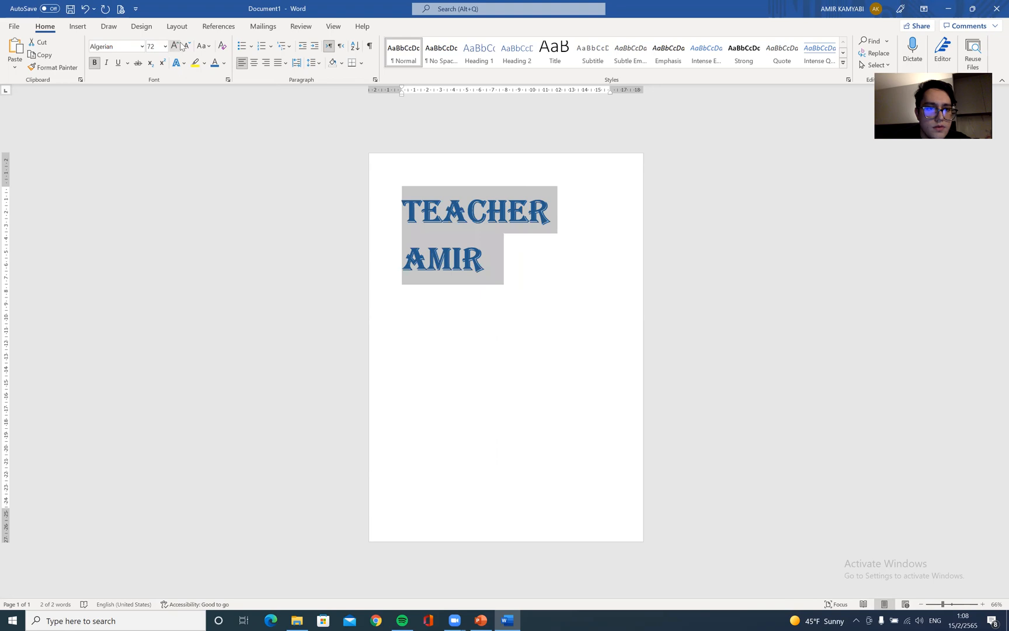
pyautogui.click(187, 45)
# Change the title's case to UPPERCASE
pyautogui.click(203, 46)
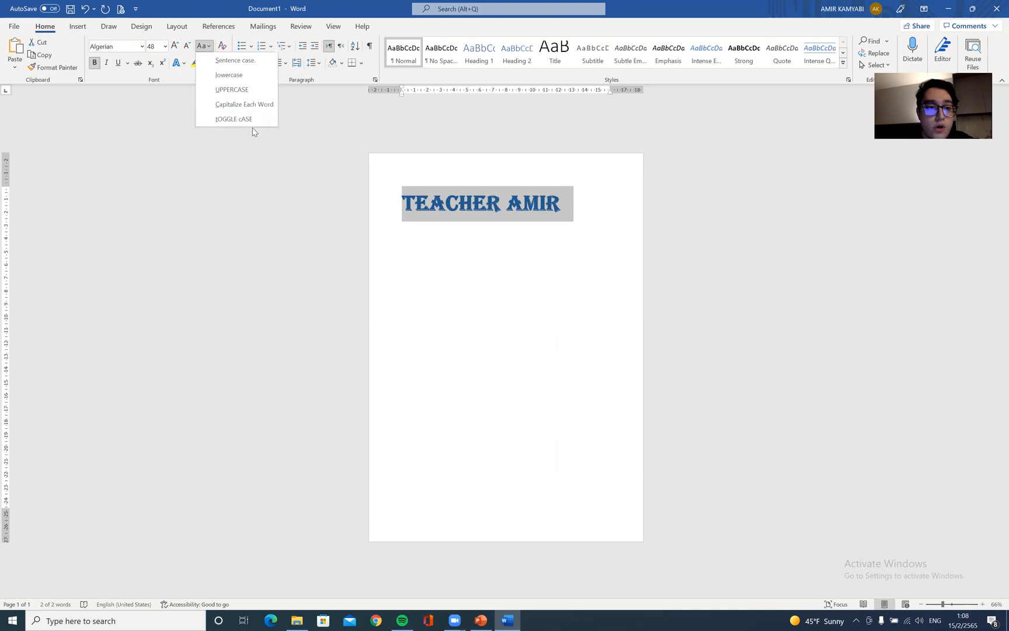
pyautogui.click(233, 90)
pyautogui.click(202, 46)
pyautogui.click(259, 92)
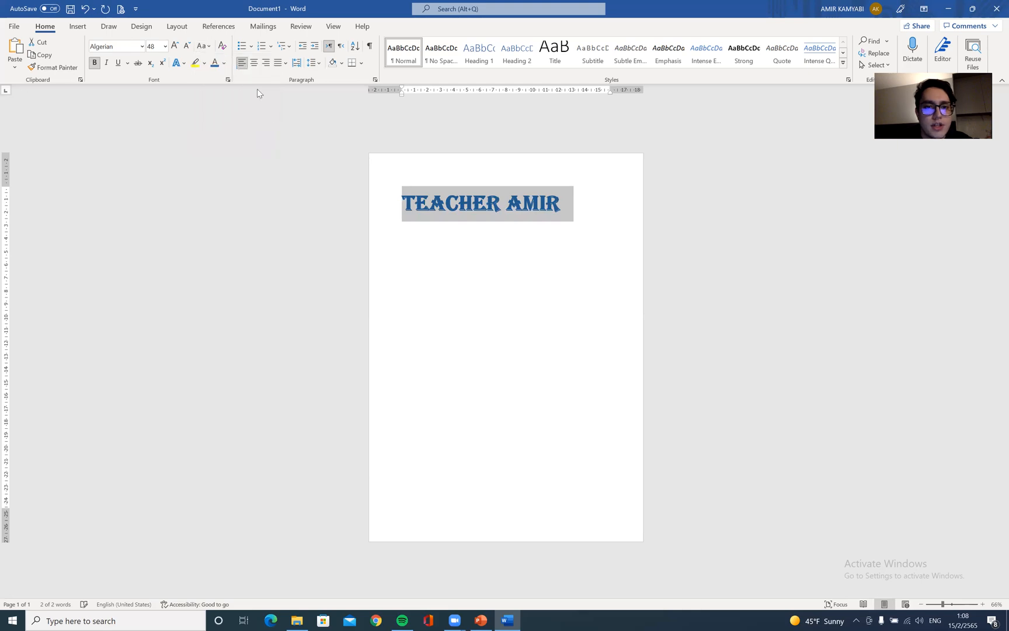
# Change the title's case to lowercase
pyautogui.click(202, 46)
pyautogui.click(222, 76)
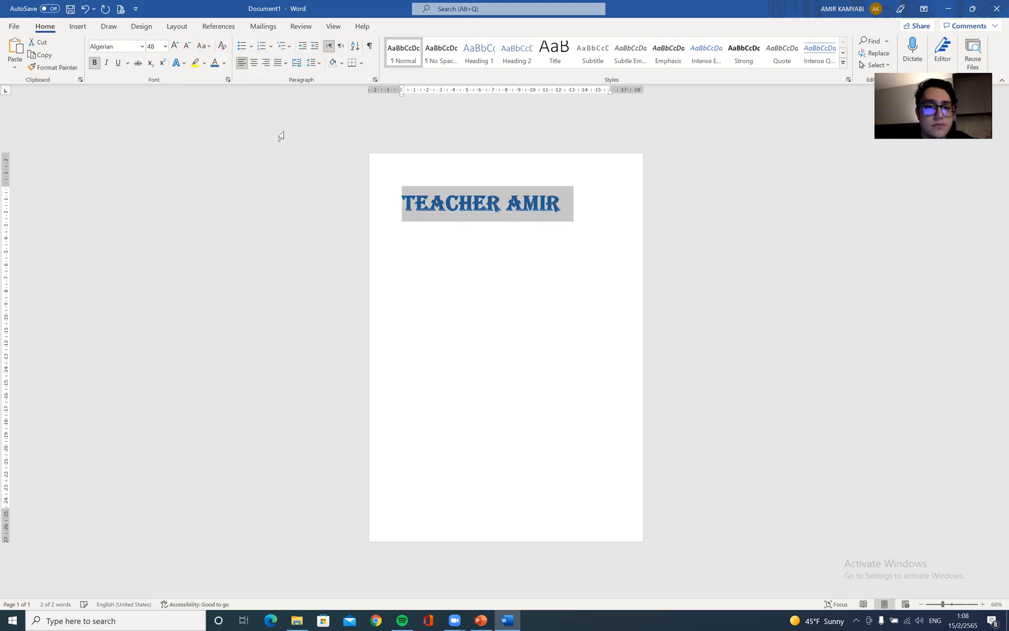
pyautogui.click(506, 203)
pyautogui.moveTo(590, 194); pyautogui.dragTo(450, 204)
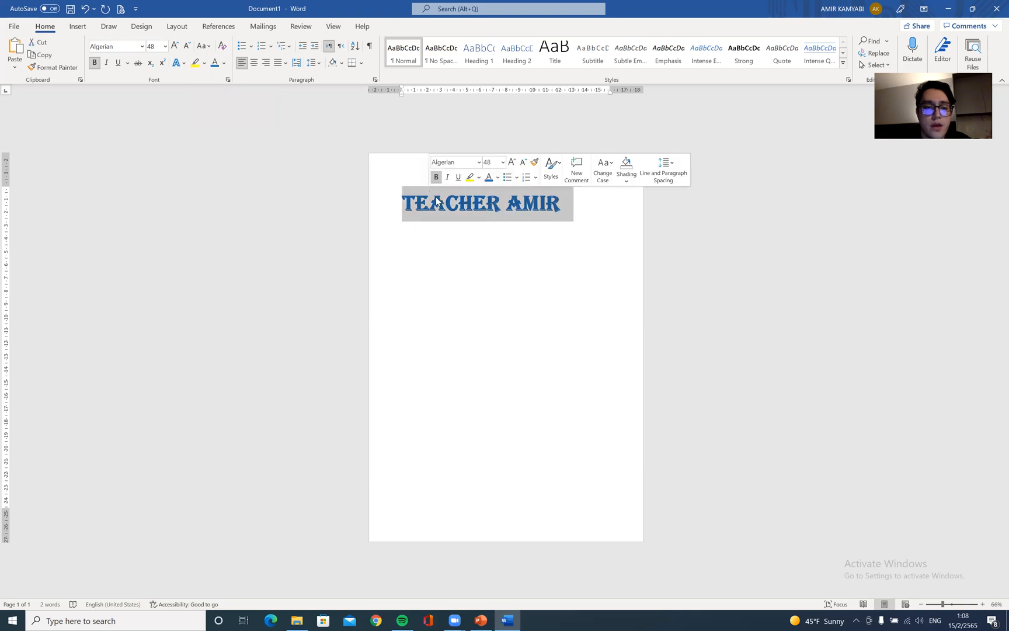
pyautogui.click(482, 268)
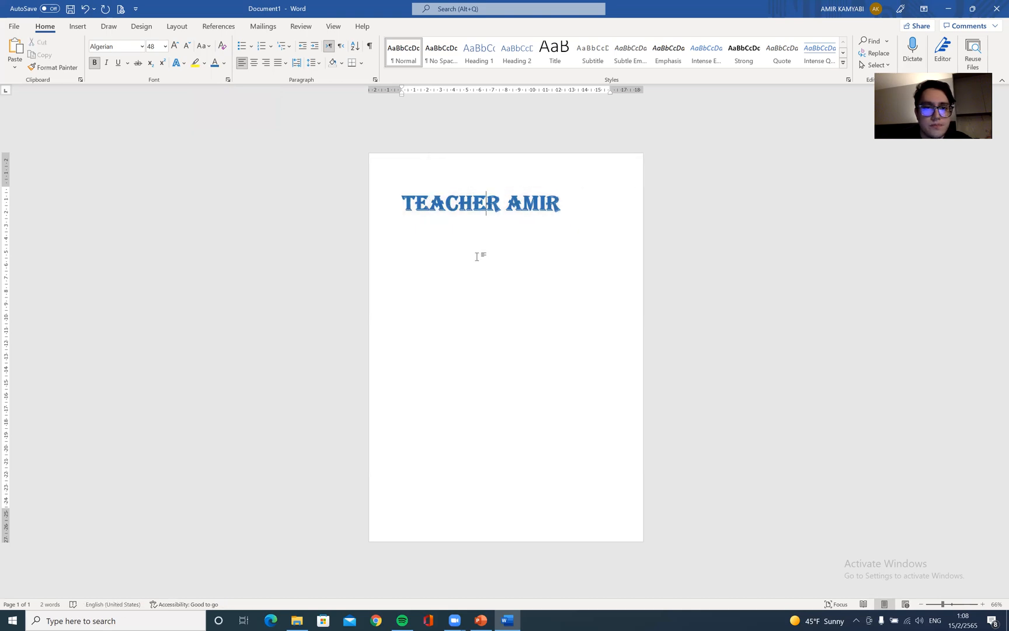
pyautogui.tripleClick(532, 202)
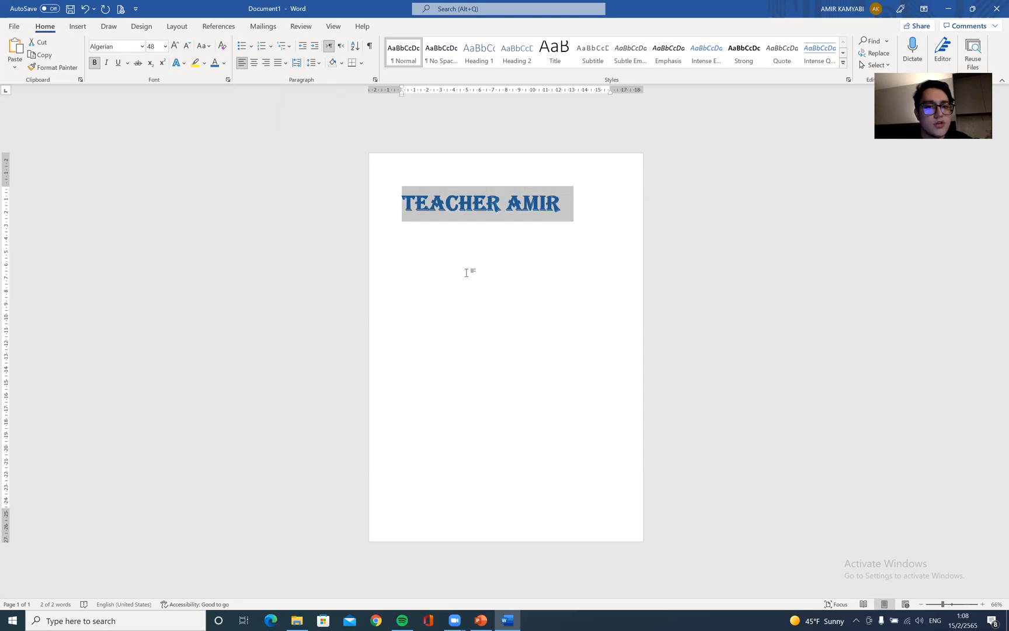
pyautogui.click(646, 285)
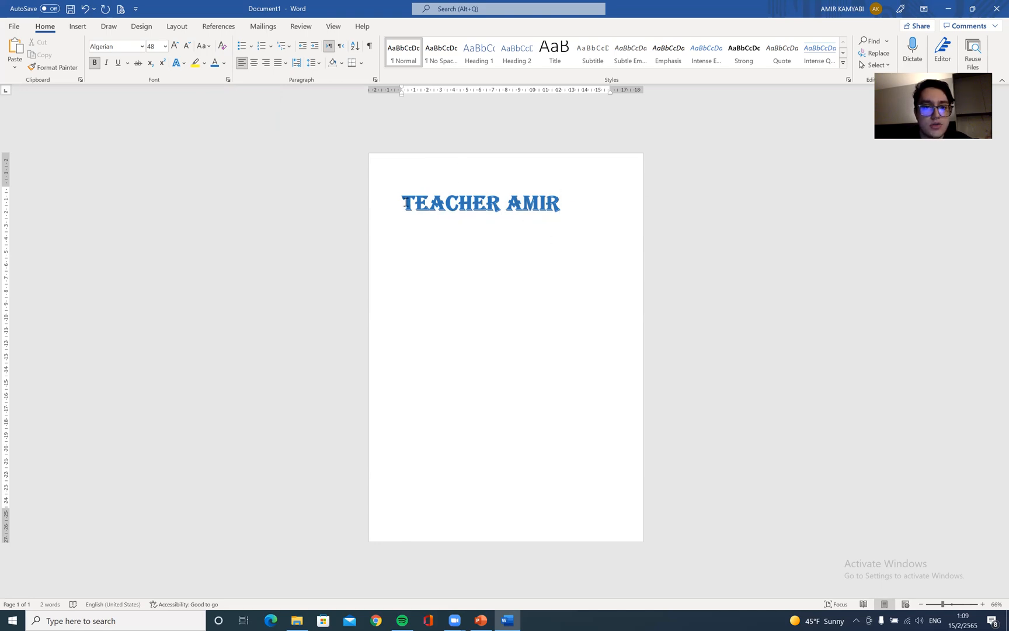
pyautogui.moveTo(403, 202); pyautogui.dragTo(581, 217)
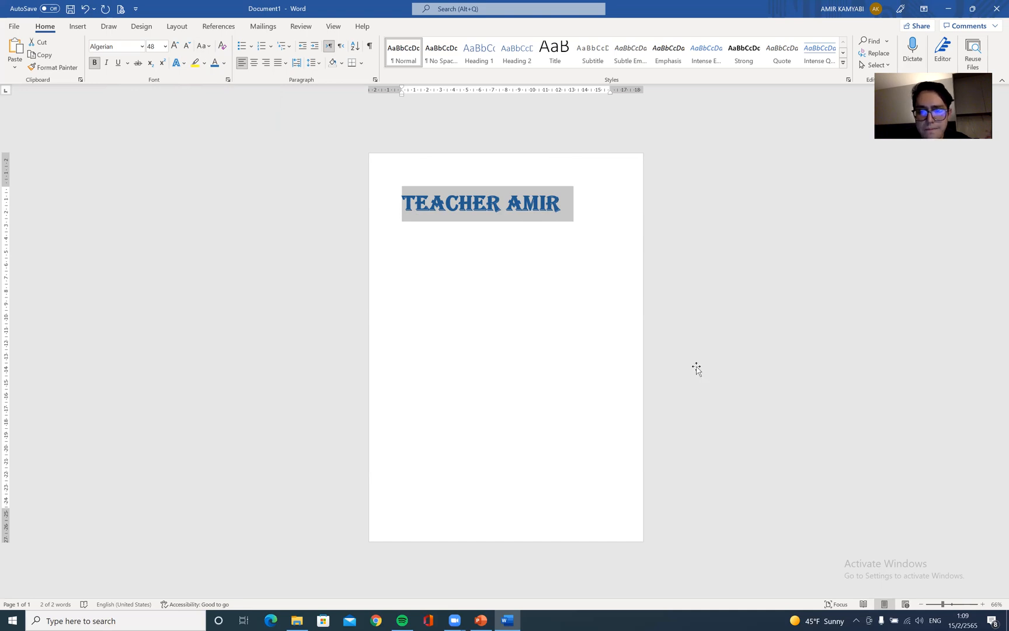
# Switch to the PowerPoint lesson and browse through the Font and Insert slides
pyautogui.hotkey('alt', 'Tab')
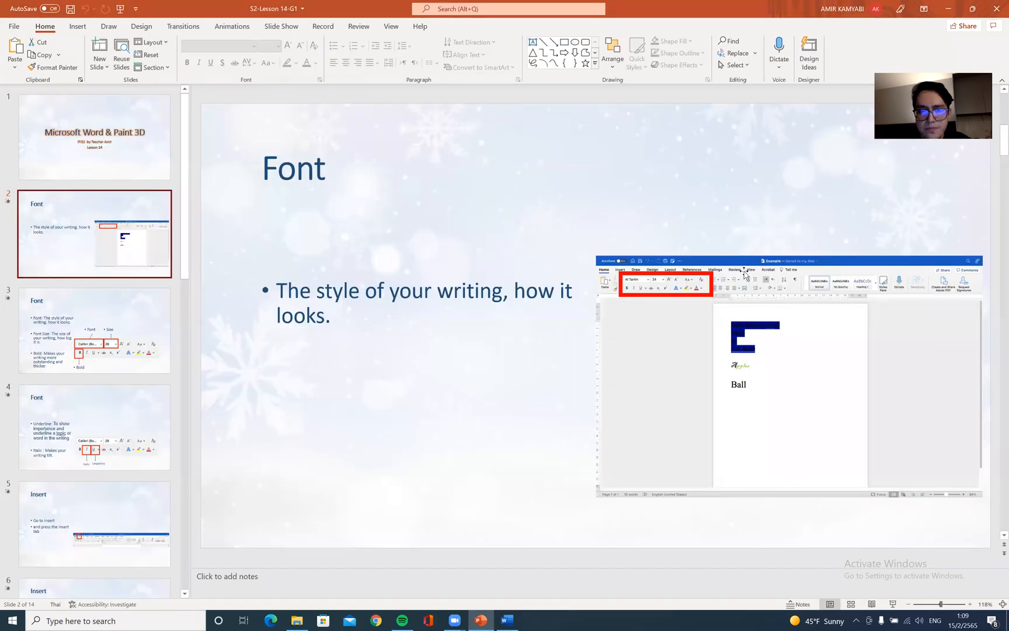
pyautogui.click(156, 370)
pyautogui.click(108, 393)
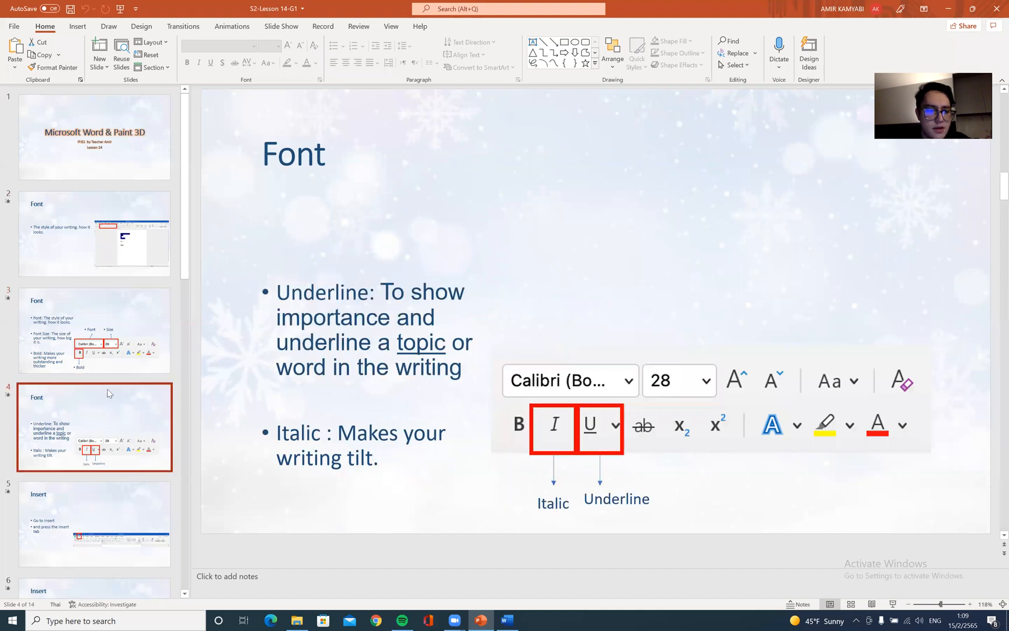
pyautogui.scroll(-3, 108, 390)
pyautogui.click(119, 401)
pyautogui.scroll(-2, 114, 354)
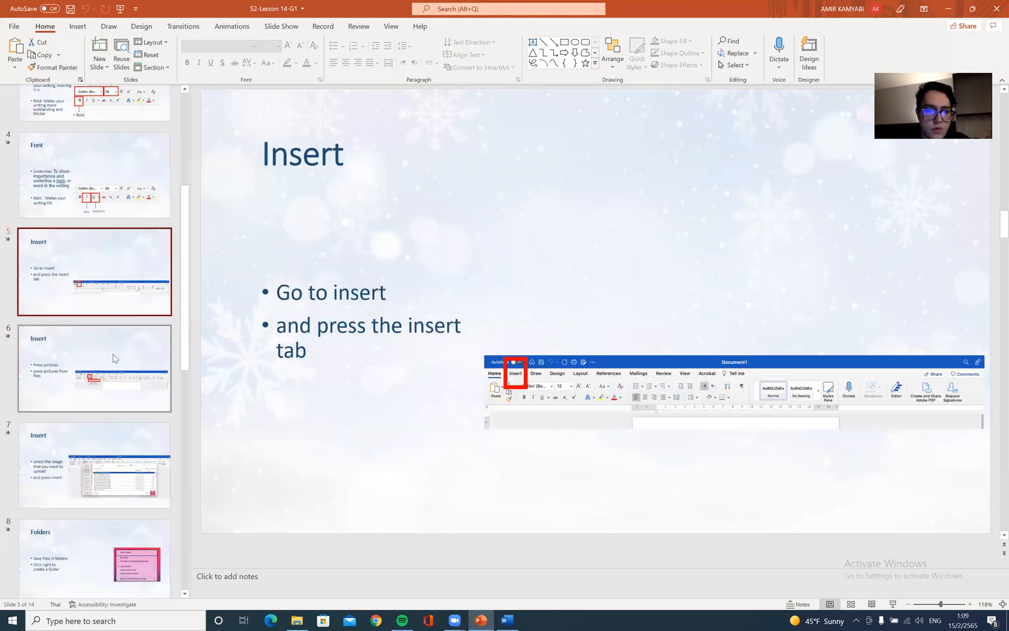
# Launch Paint 3D from the Start search and start a new blank project
pyautogui.click(114, 358)
pyautogui.click(174, 439)
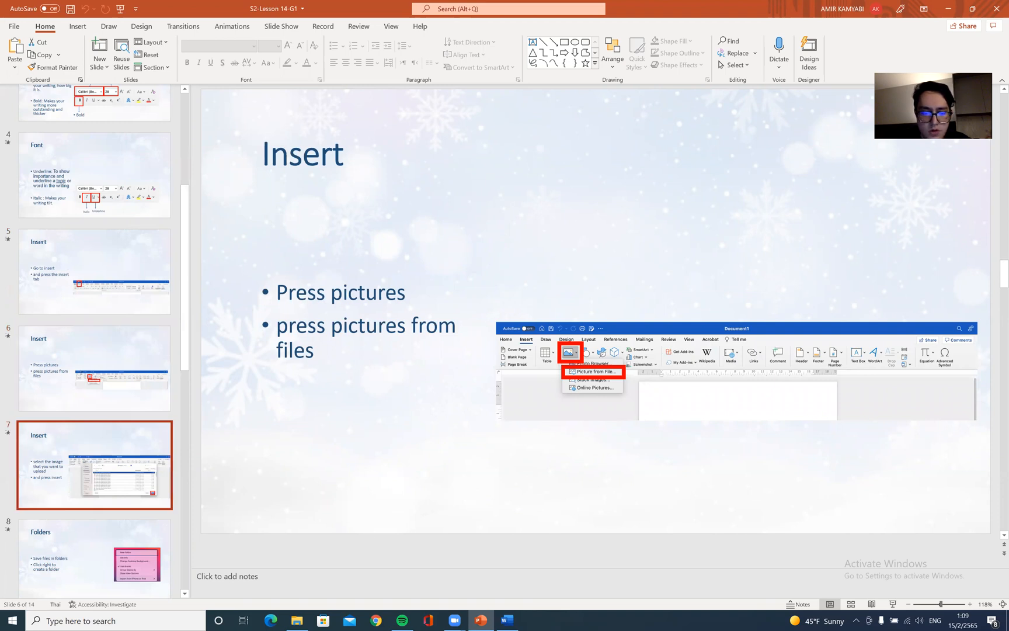
pyautogui.press('super+s')
pyautogui.write('pain')
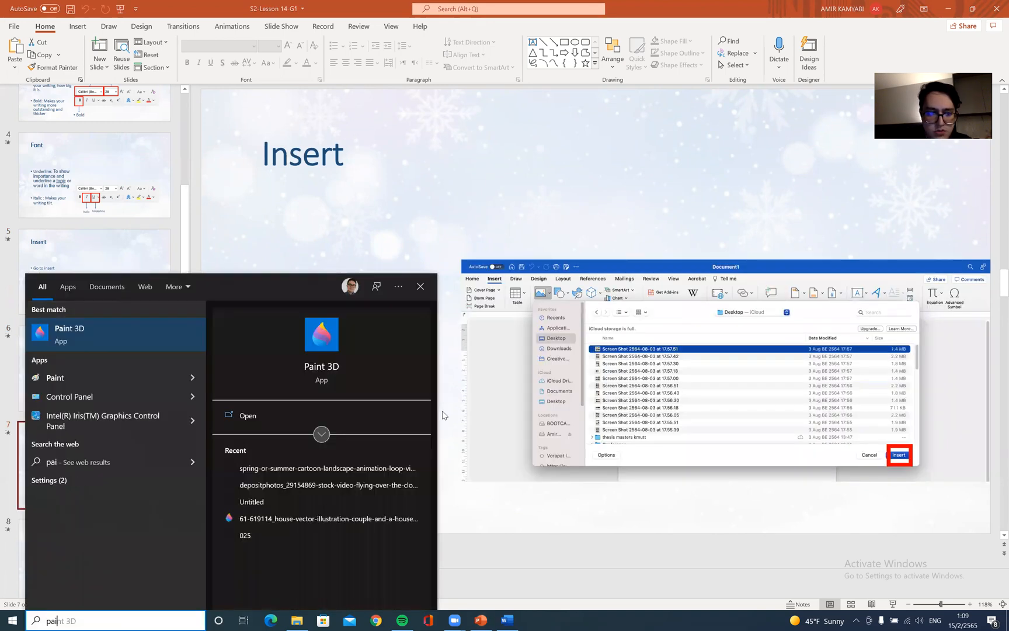
pyautogui.press('Return')
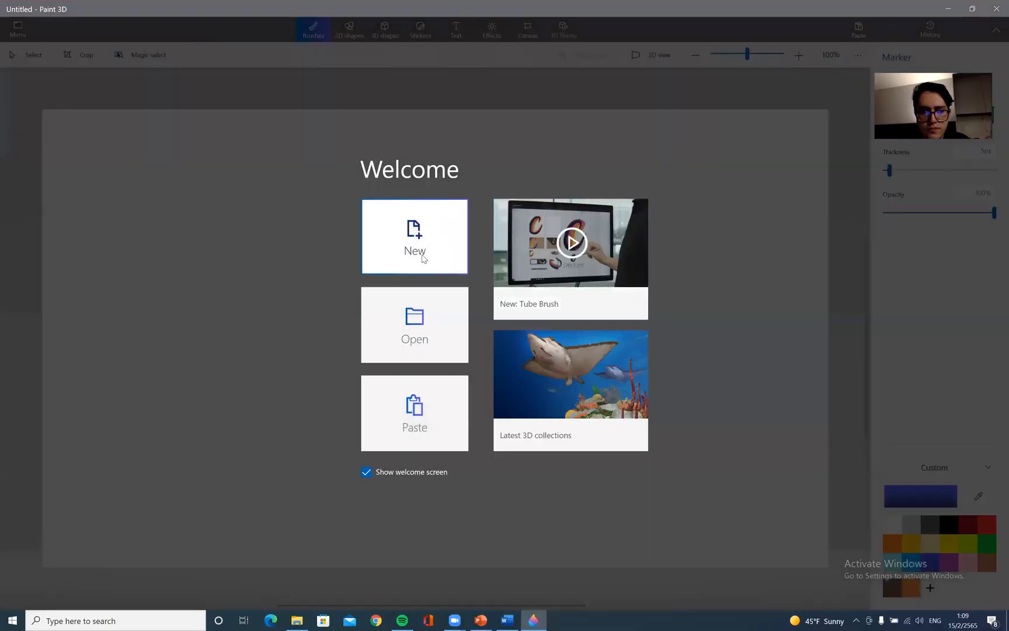
pyautogui.click(418, 258)
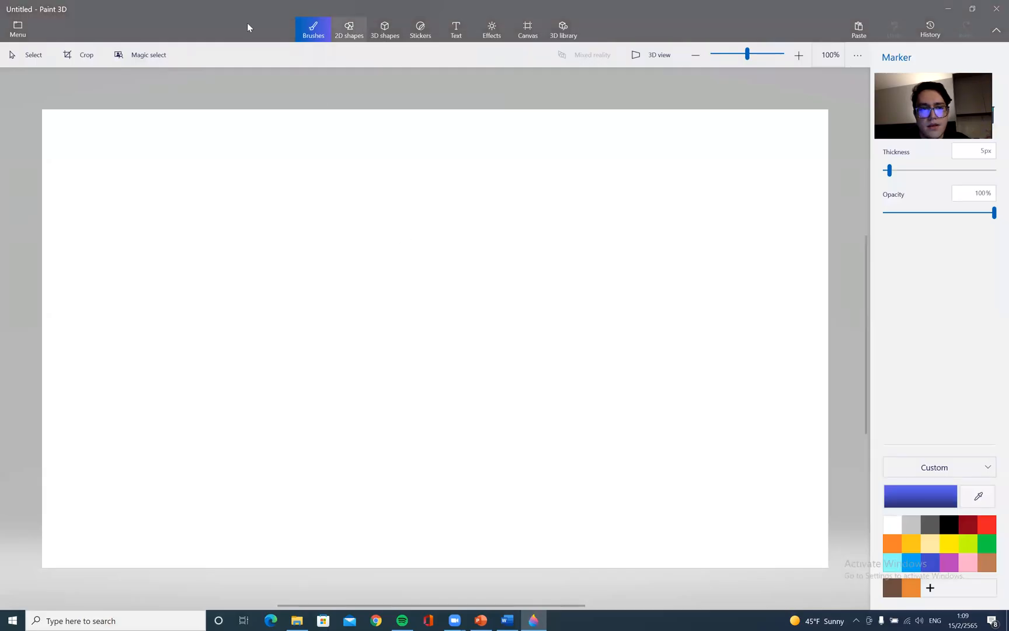
pyautogui.click(16, 26)
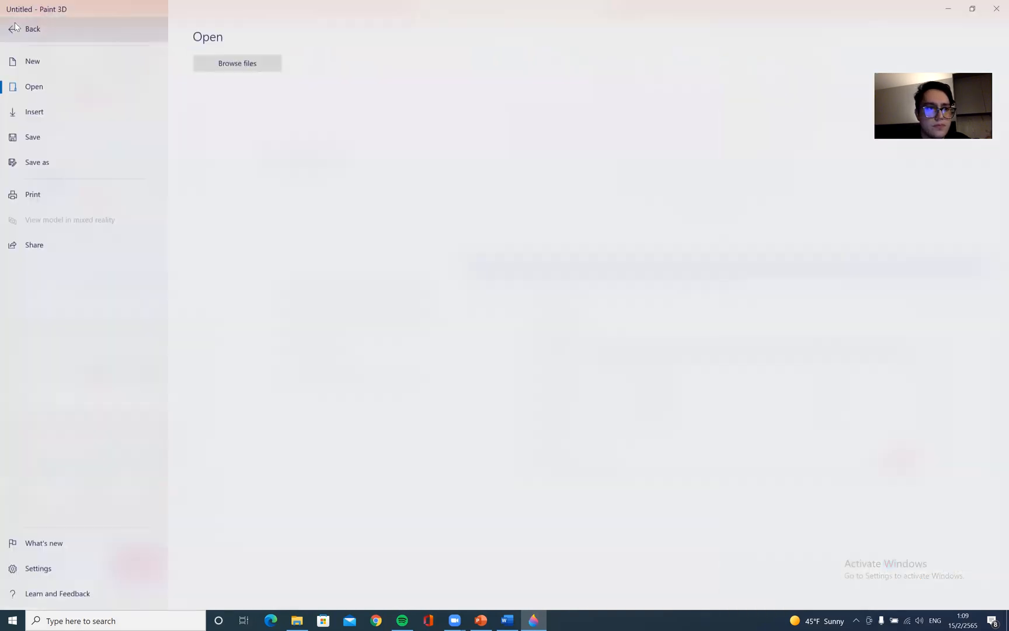
pyautogui.click(62, 61)
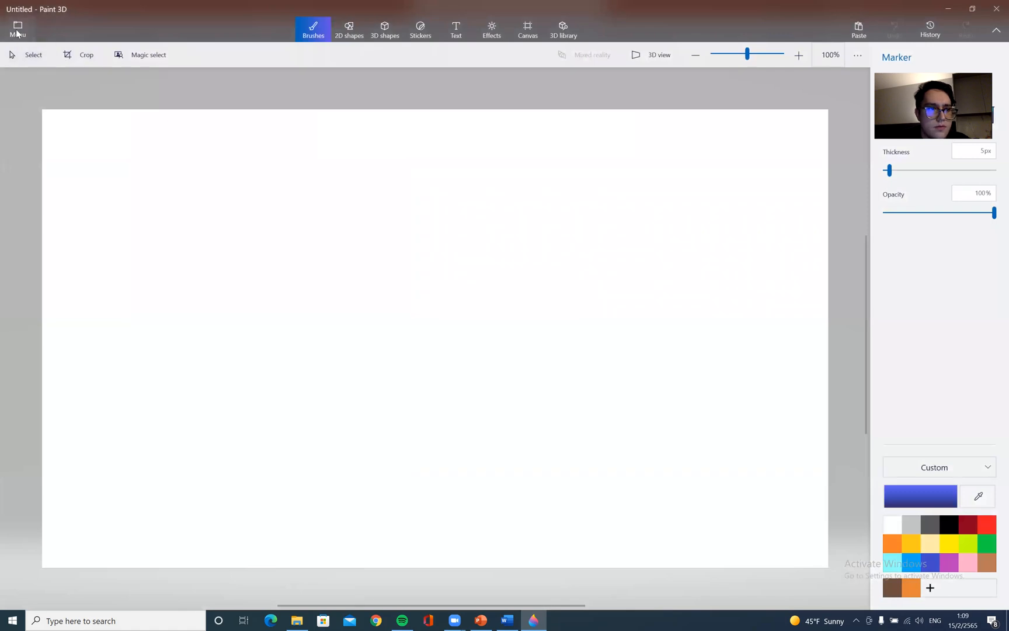
pyautogui.click(18, 28)
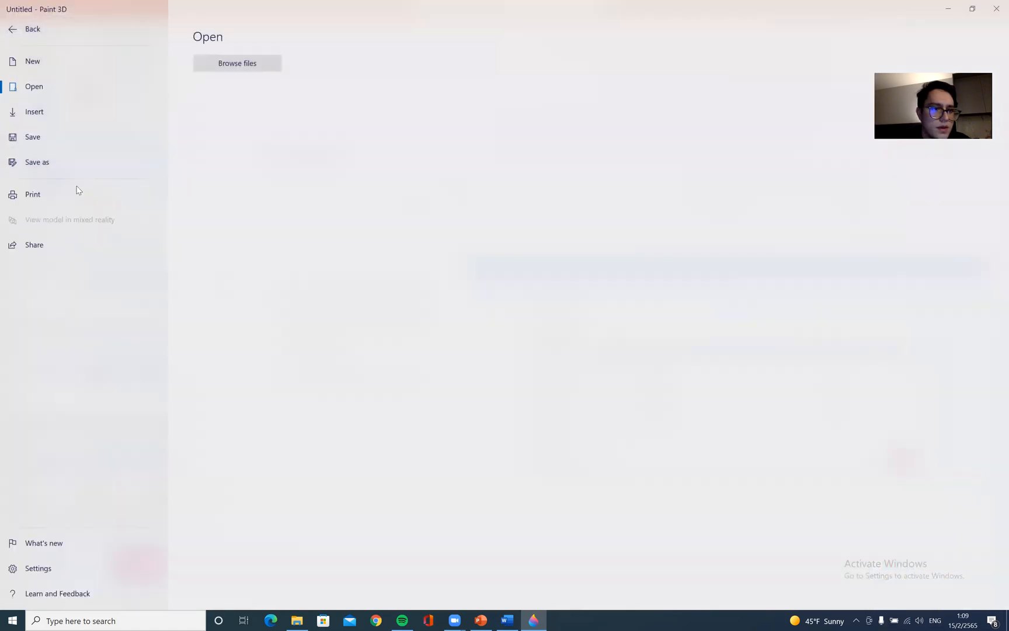
pyautogui.press('Escape')
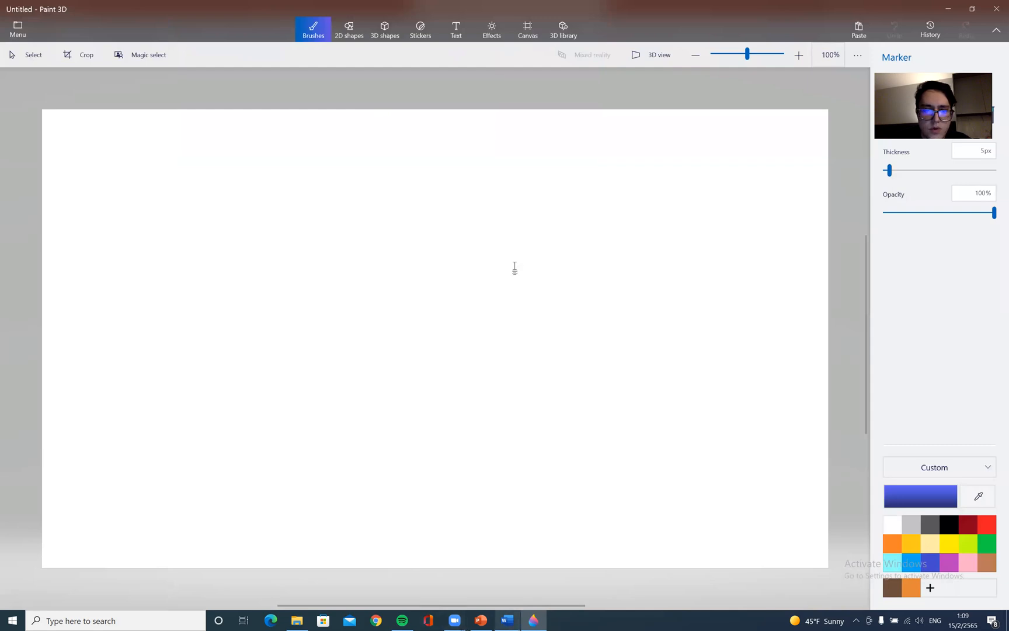
pyautogui.hotkey('alt', 'Tab')
pyautogui.click(21, 26)
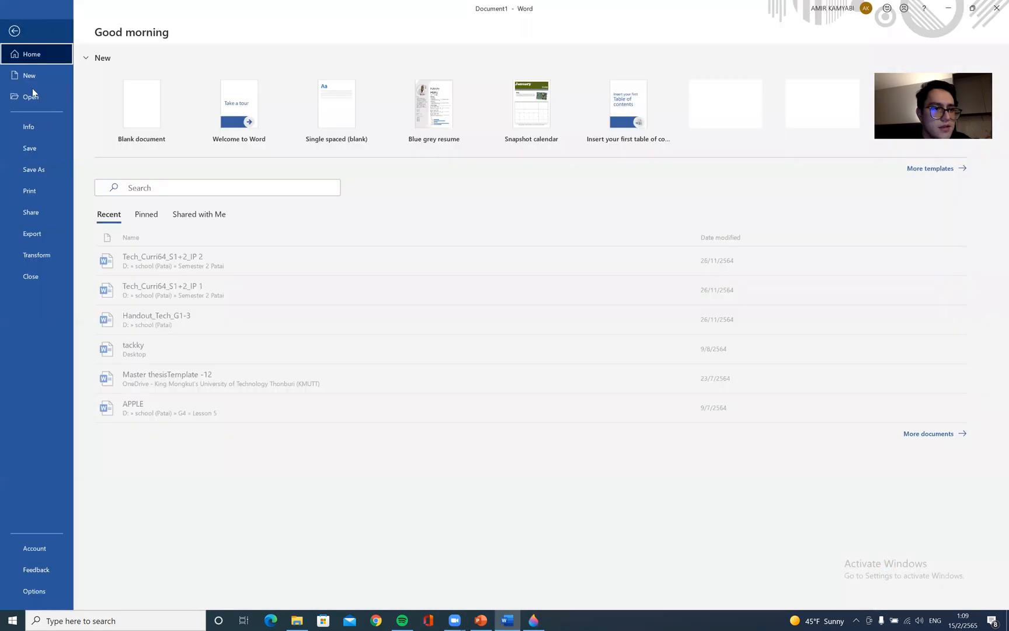
pyautogui.click(59, 170)
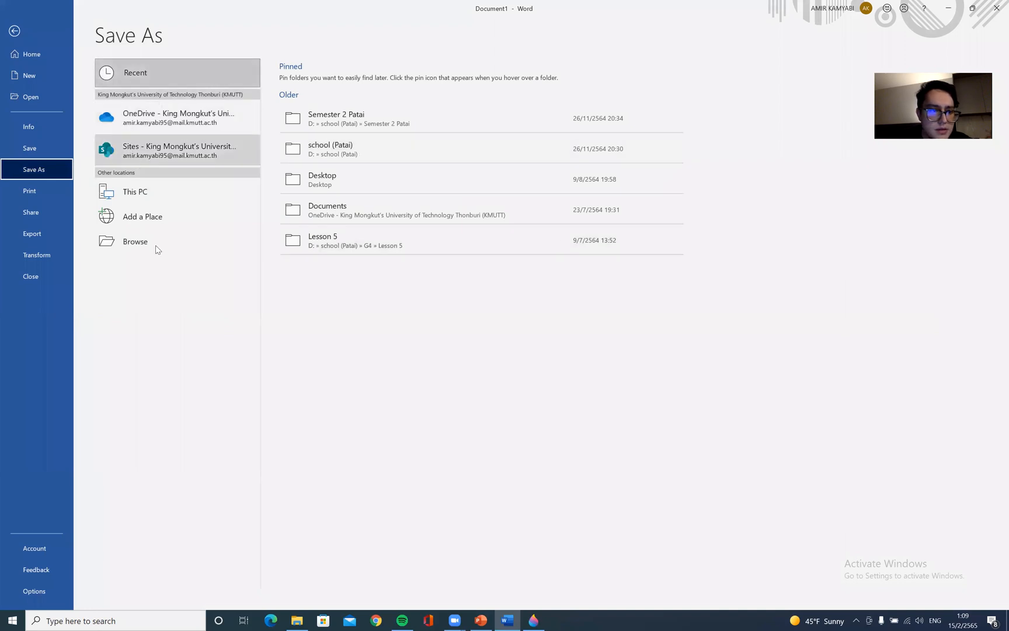
pyautogui.click(169, 194)
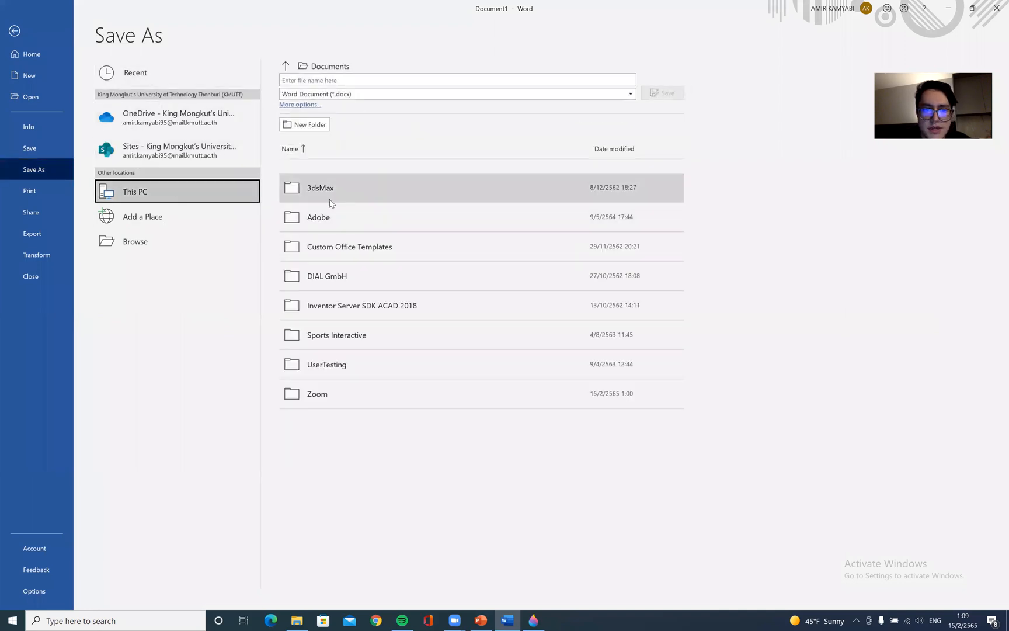
pyautogui.click(20, 36)
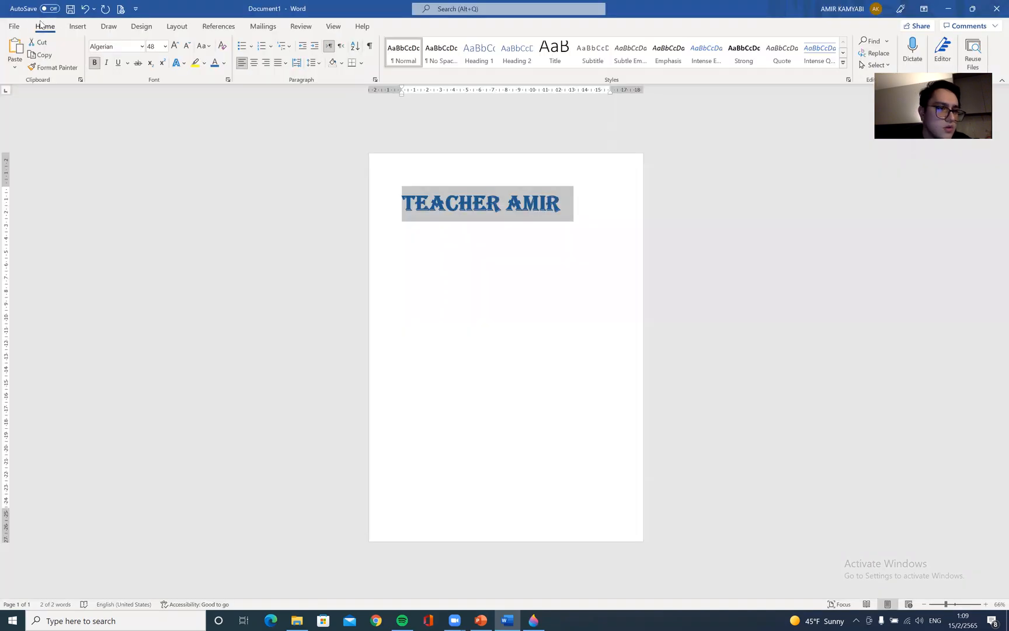
# Save the Word document to the Desktop as a PDF, keeping its suggested file name
pyautogui.click(17, 27)
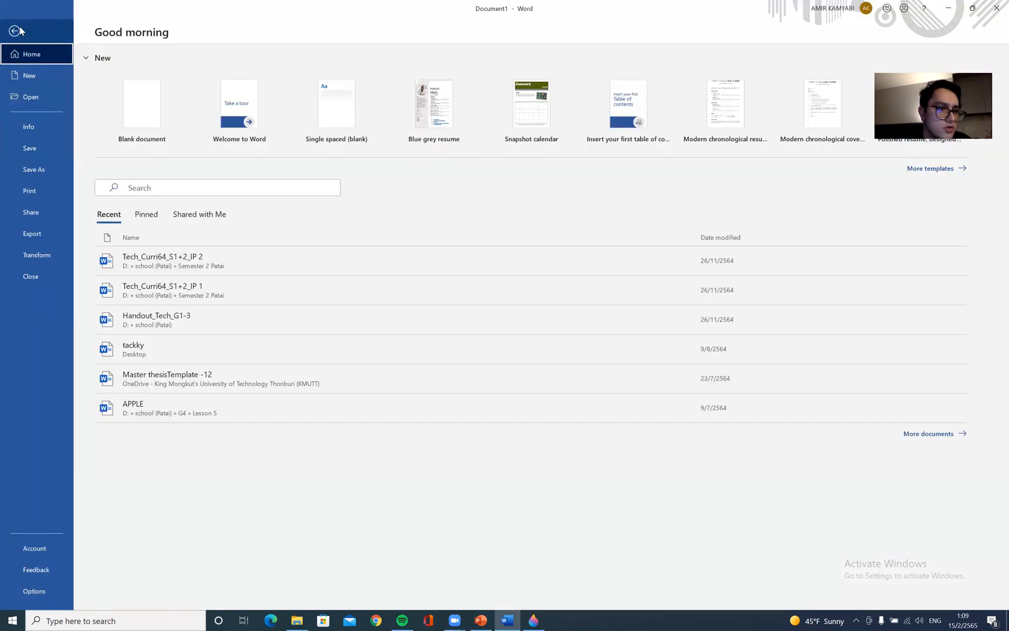
pyautogui.click(36, 173)
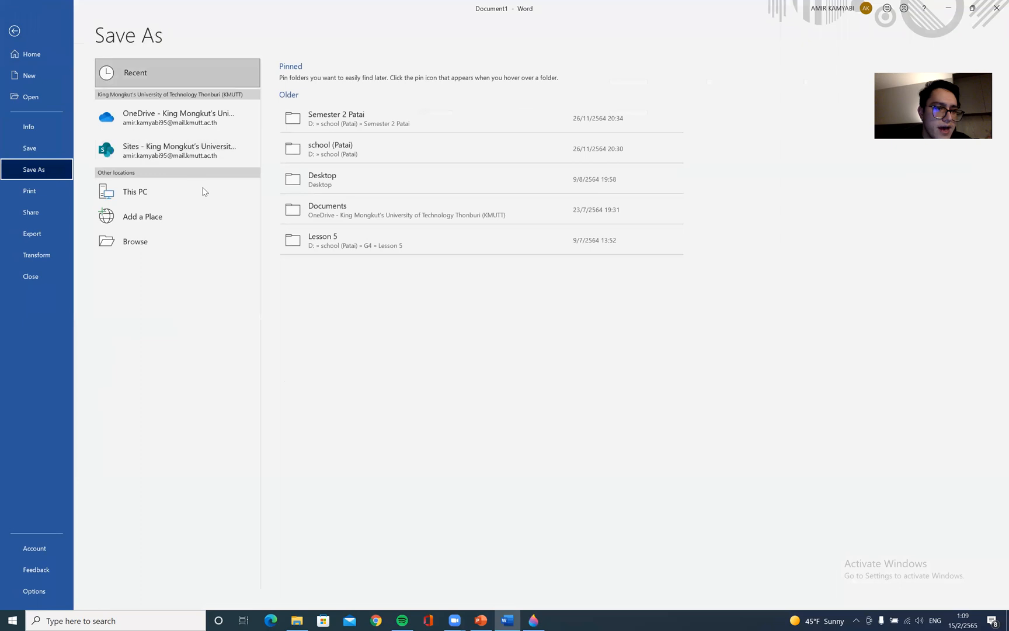
pyautogui.click(164, 199)
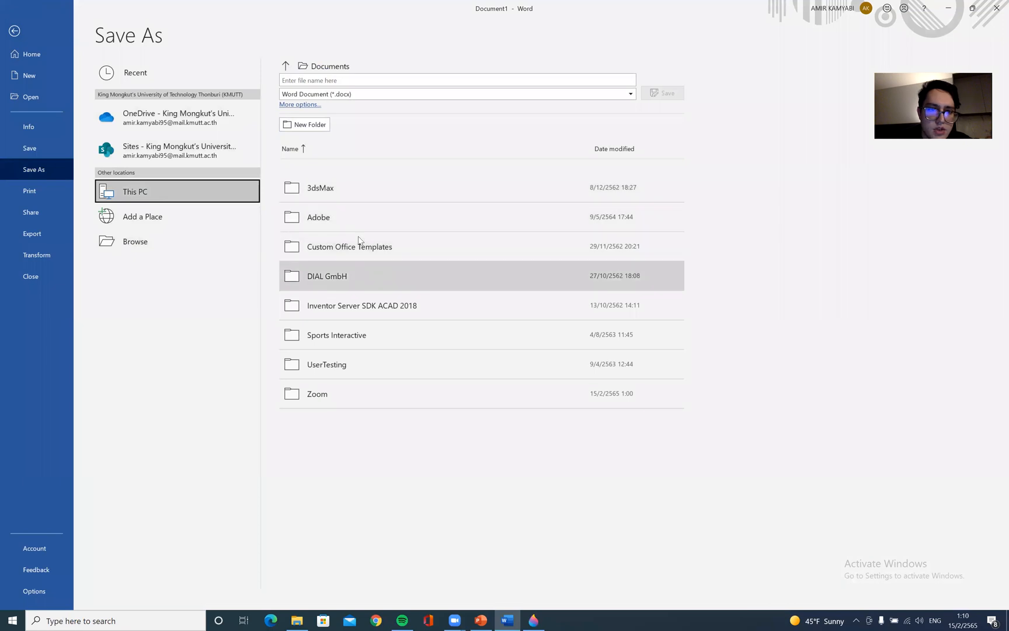
pyautogui.click(311, 105)
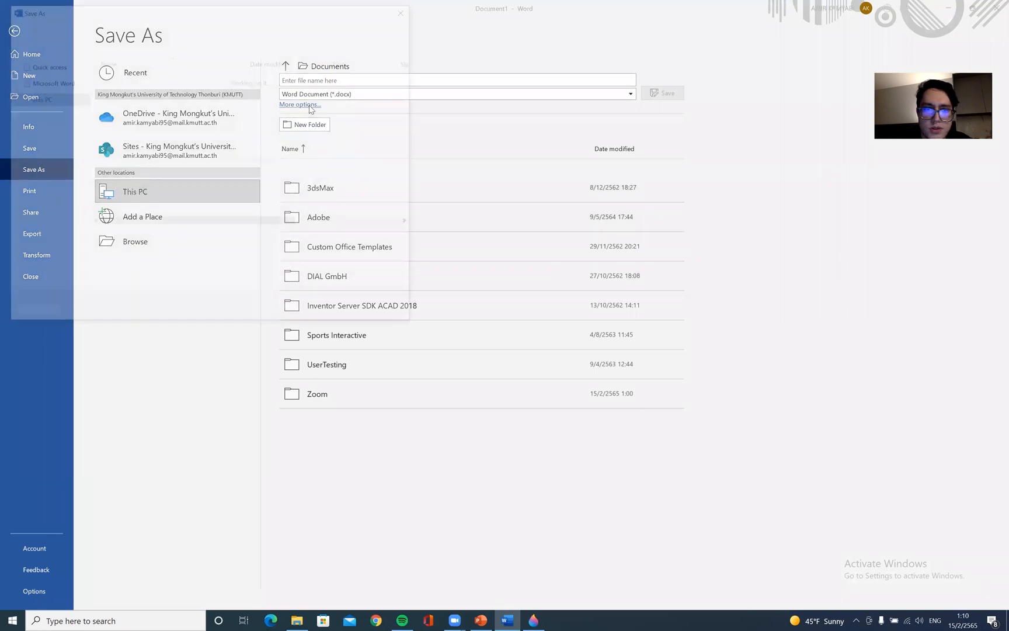
pyautogui.click(62, 84)
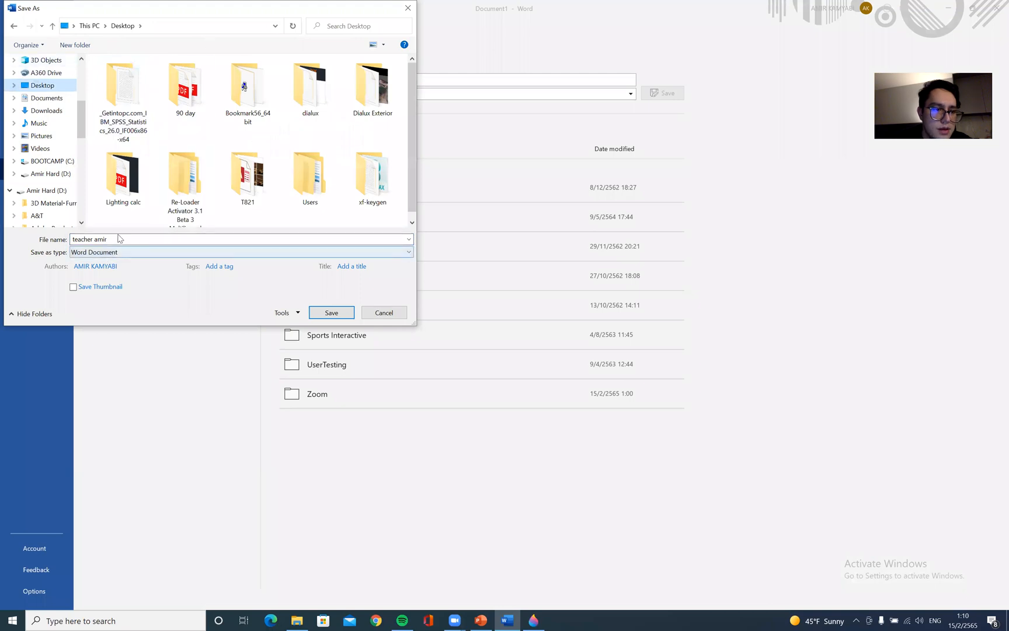
pyautogui.click(90, 238)
pyautogui.click(109, 251)
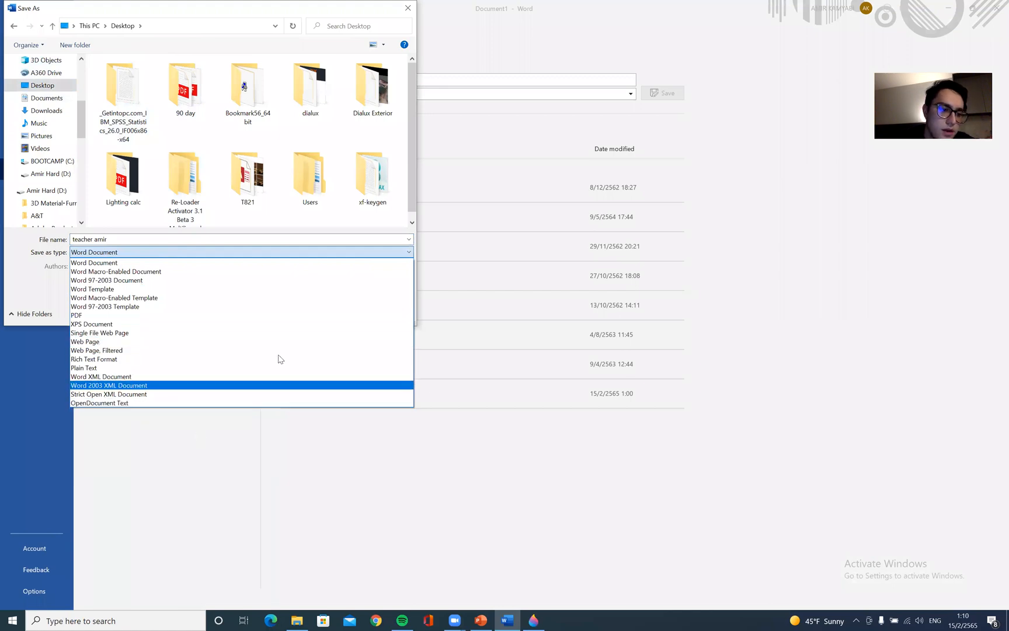
pyautogui.click(105, 318)
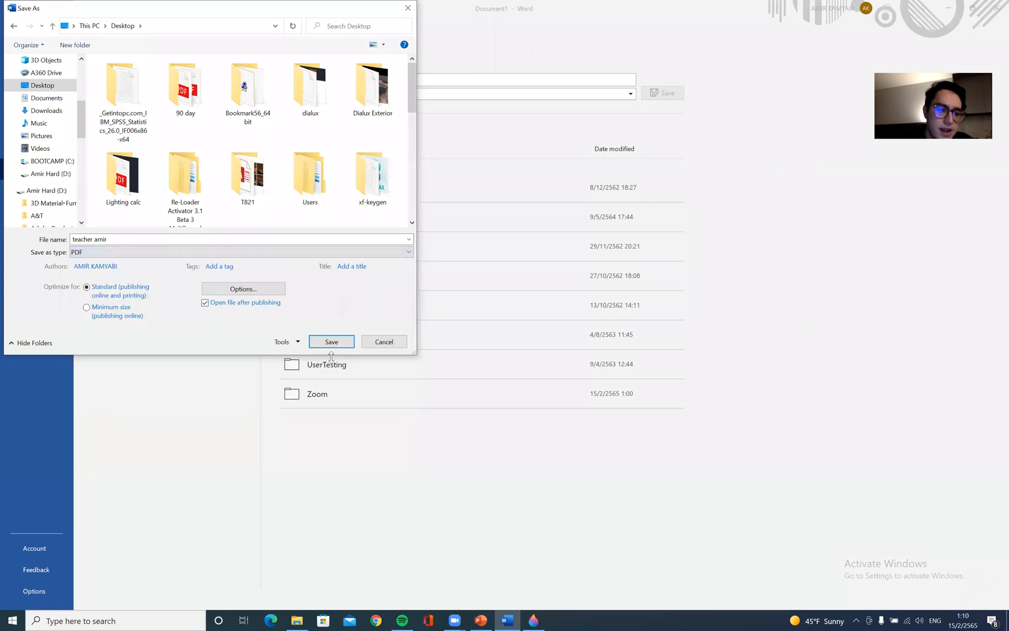
pyautogui.click(254, 253)
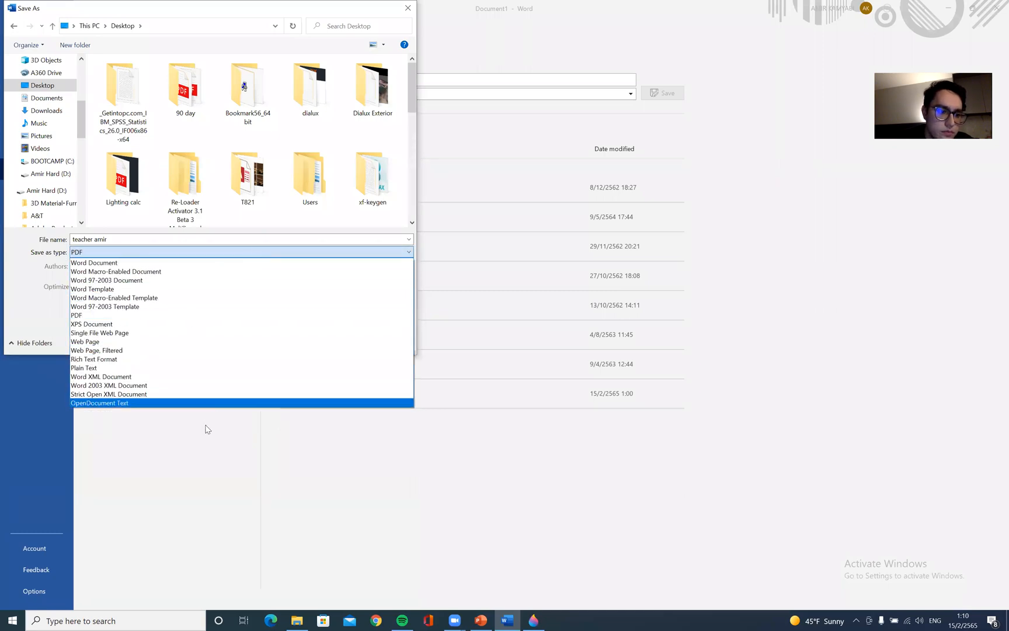
pyautogui.click(28, 286)
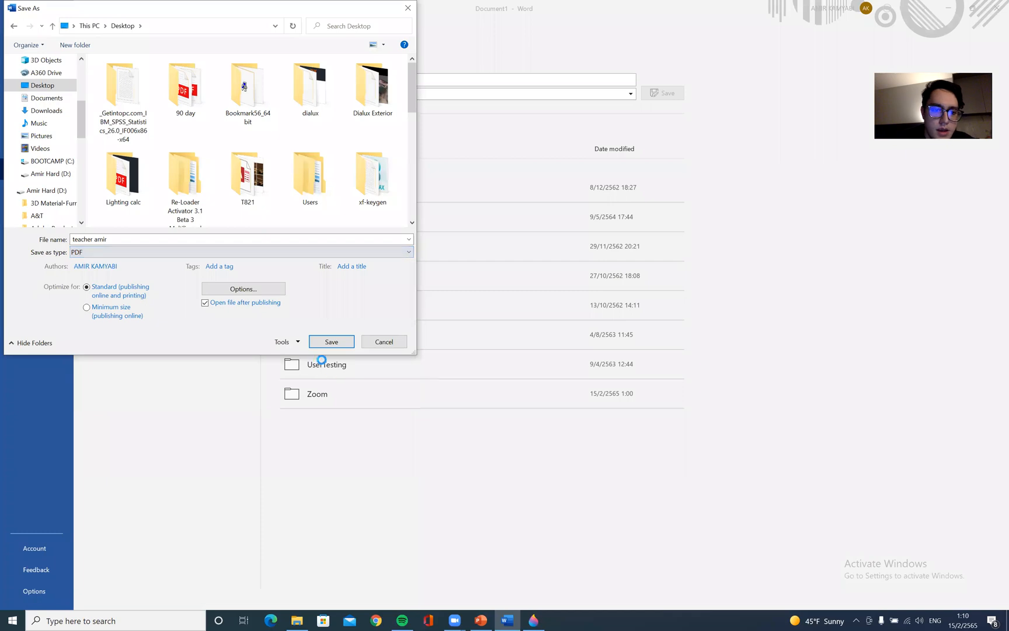
pyautogui.click(332, 344)
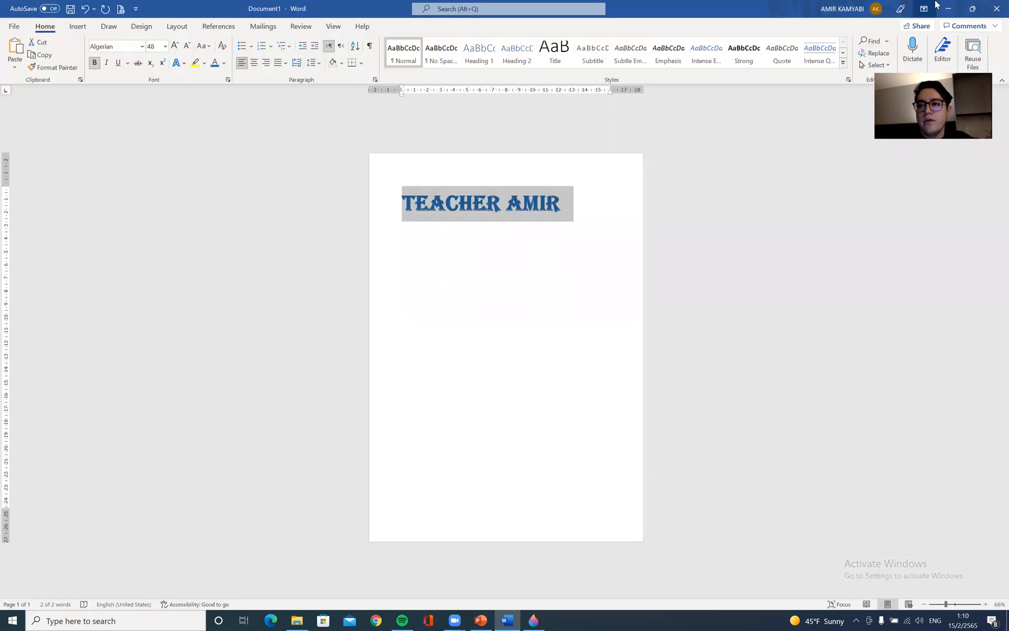
pyautogui.click(937, 5)
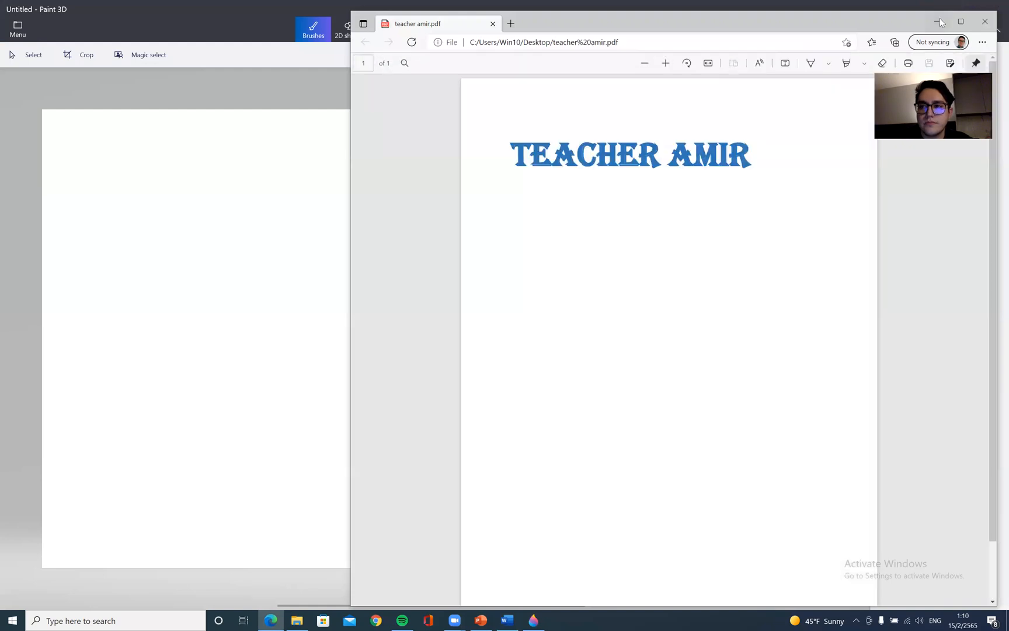
pyautogui.click(29, 19)
pyautogui.click(29, 19)
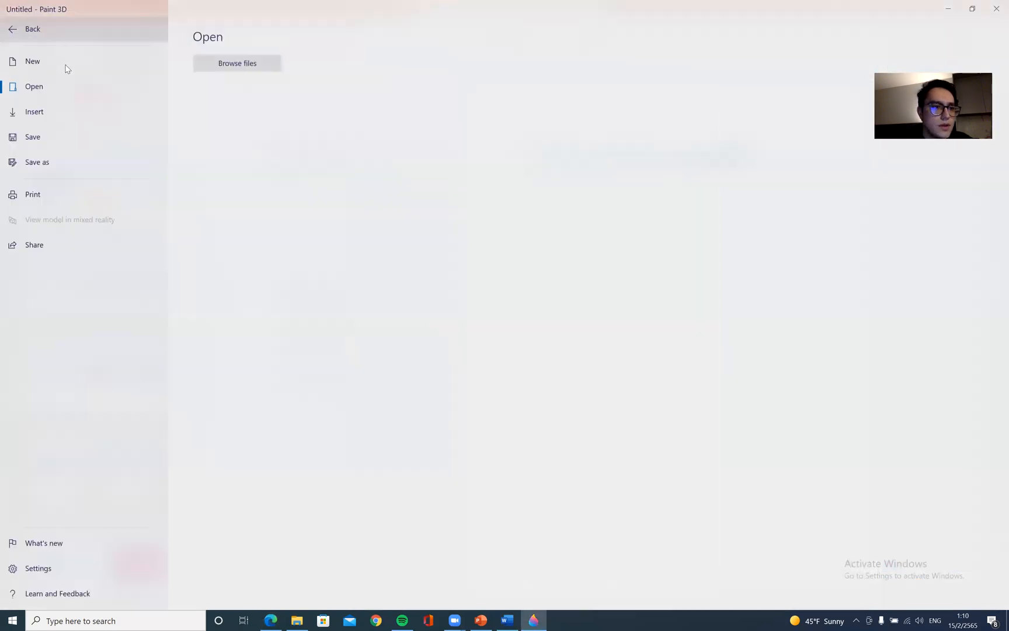
pyautogui.click(66, 59)
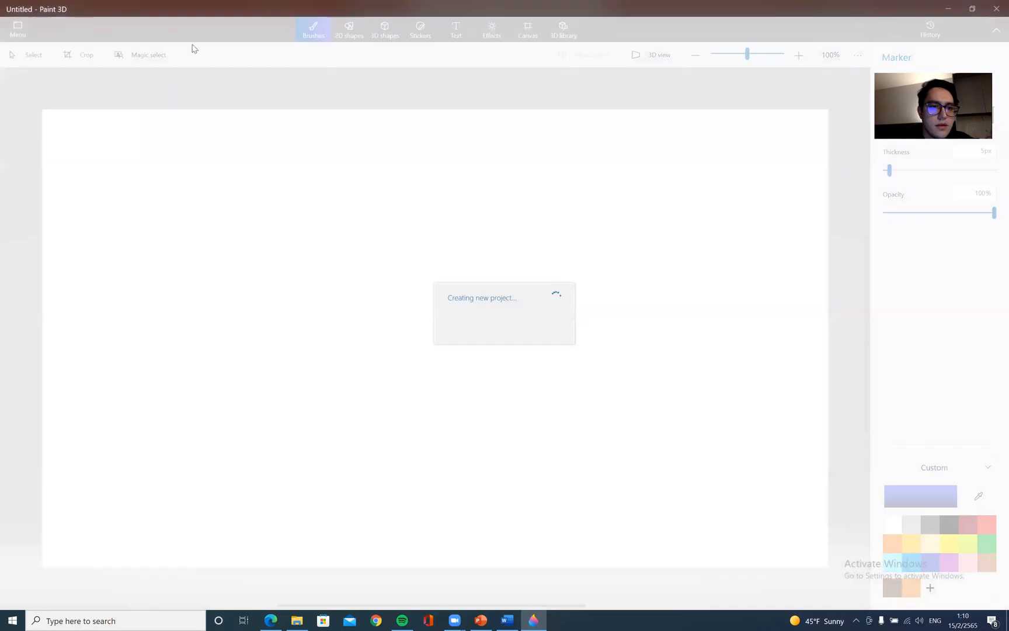
# Browse the Desktop folders and images in Paint 3D's Open dialog without opening a file
pyautogui.click(31, 28)
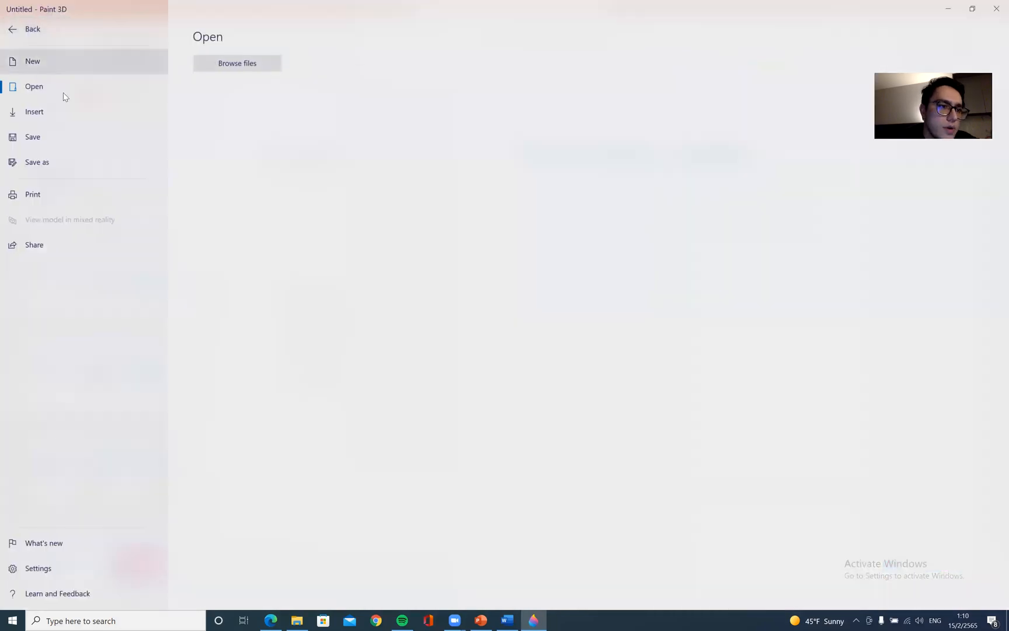
pyautogui.click(222, 68)
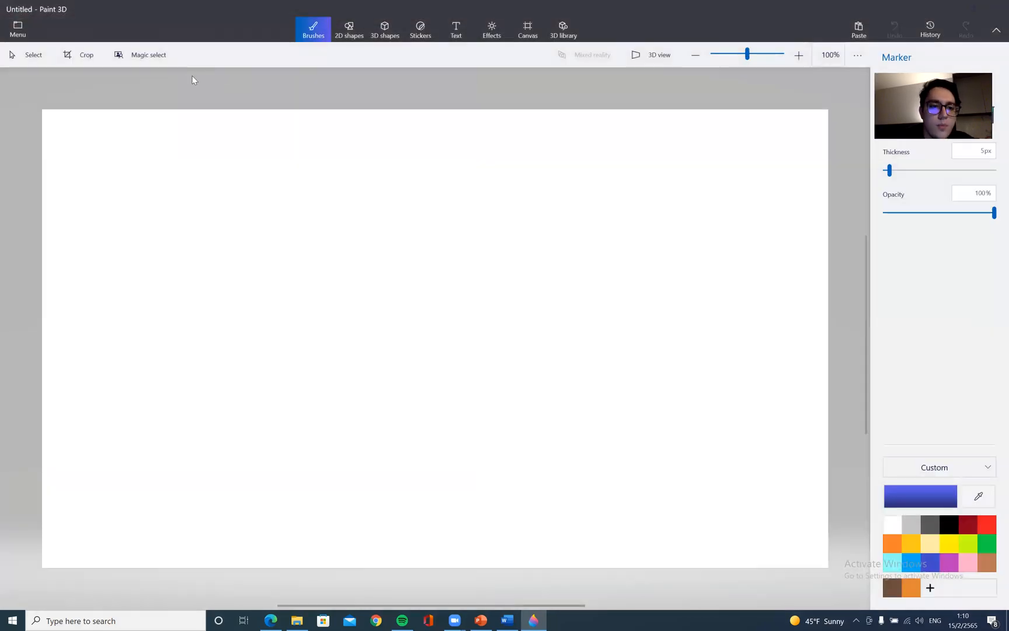
pyautogui.scroll(-6, 244, 208)
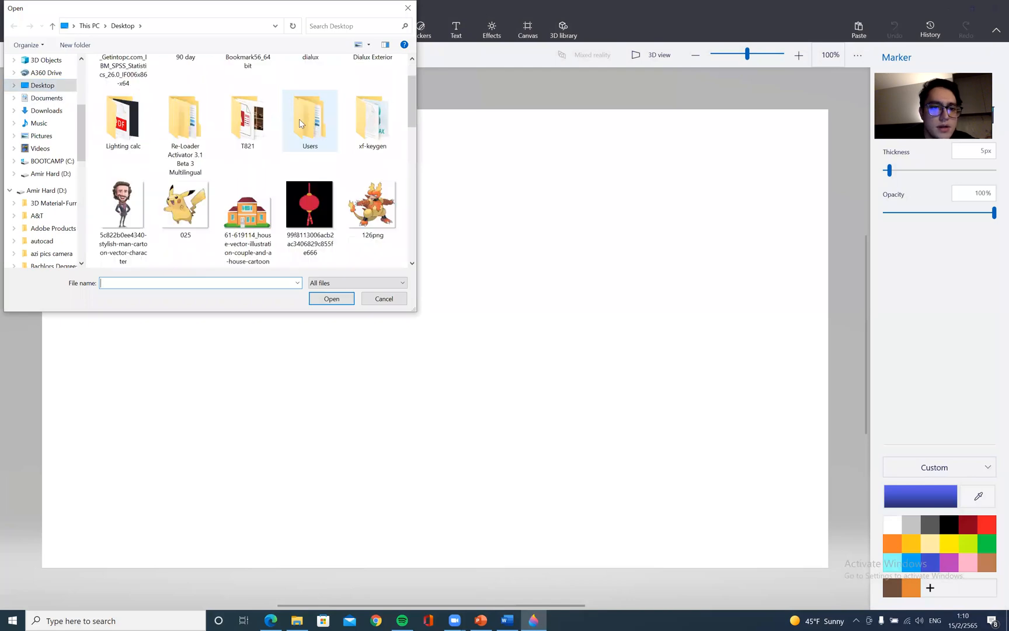
pyautogui.scroll(-1, 313, 122)
pyautogui.scroll(3, 327, 146)
pyautogui.scroll(5, 329, 149)
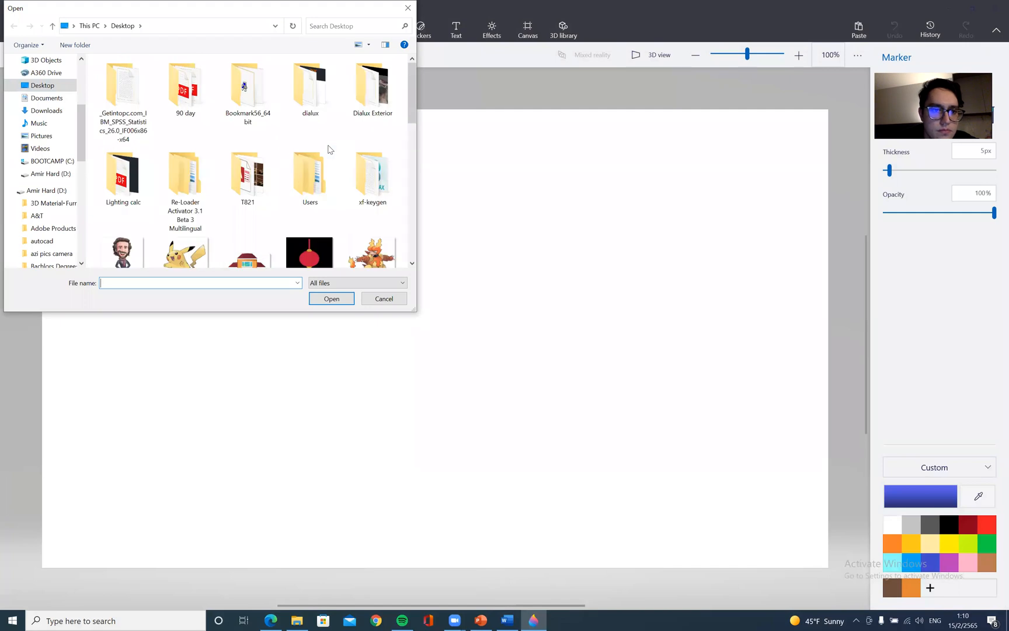
pyautogui.doubleClick(149, 176)
pyautogui.doubleClick(131, 82)
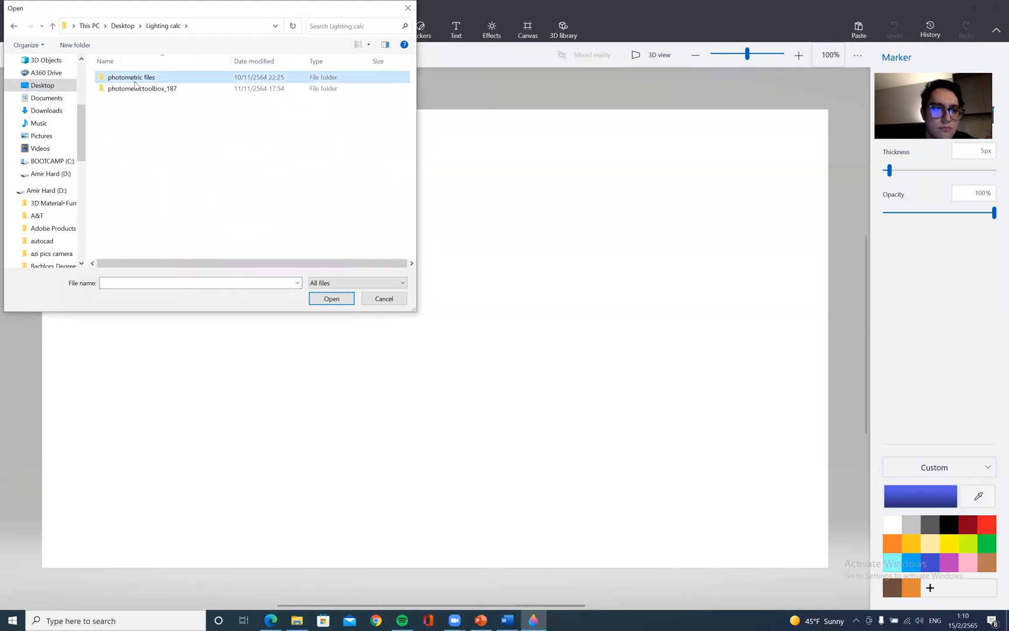
pyautogui.click(16, 26)
pyautogui.click(15, 26)
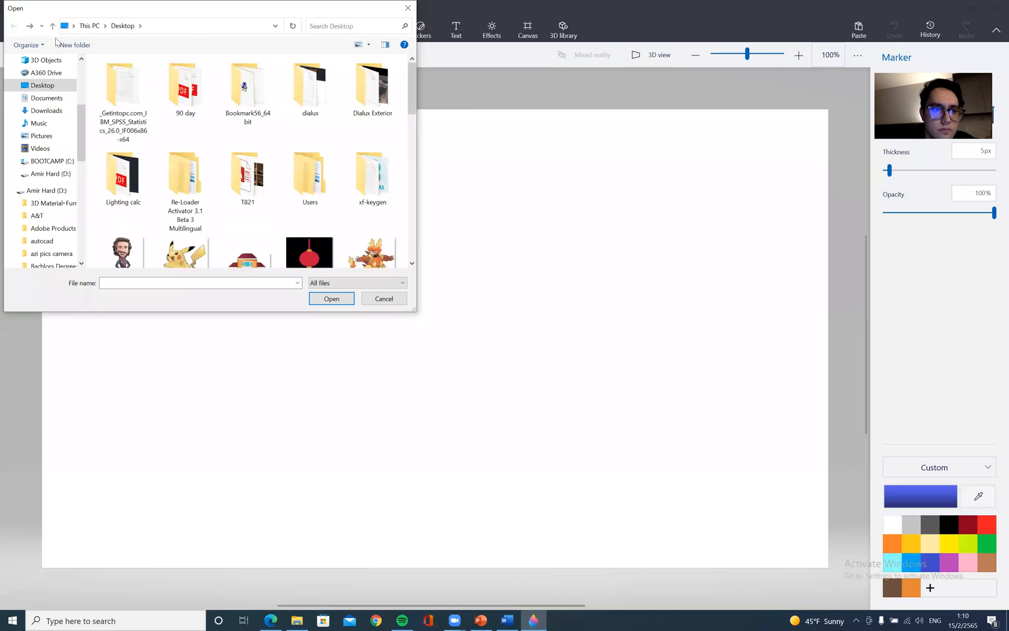
pyautogui.scroll(-10, 281, 175)
pyautogui.scroll(8, 320, 162)
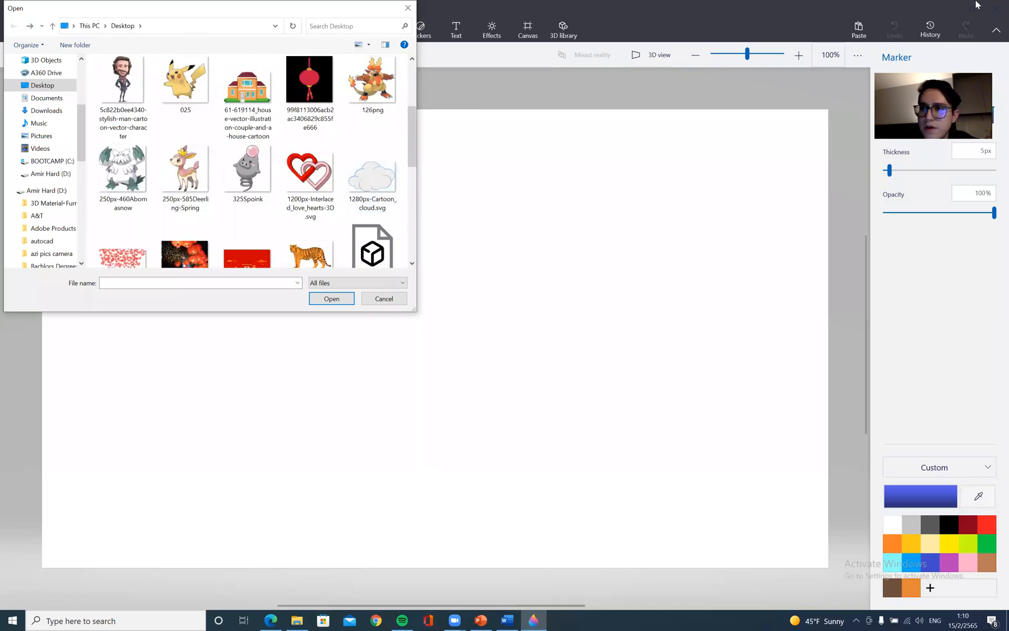
pyautogui.click(384, 298)
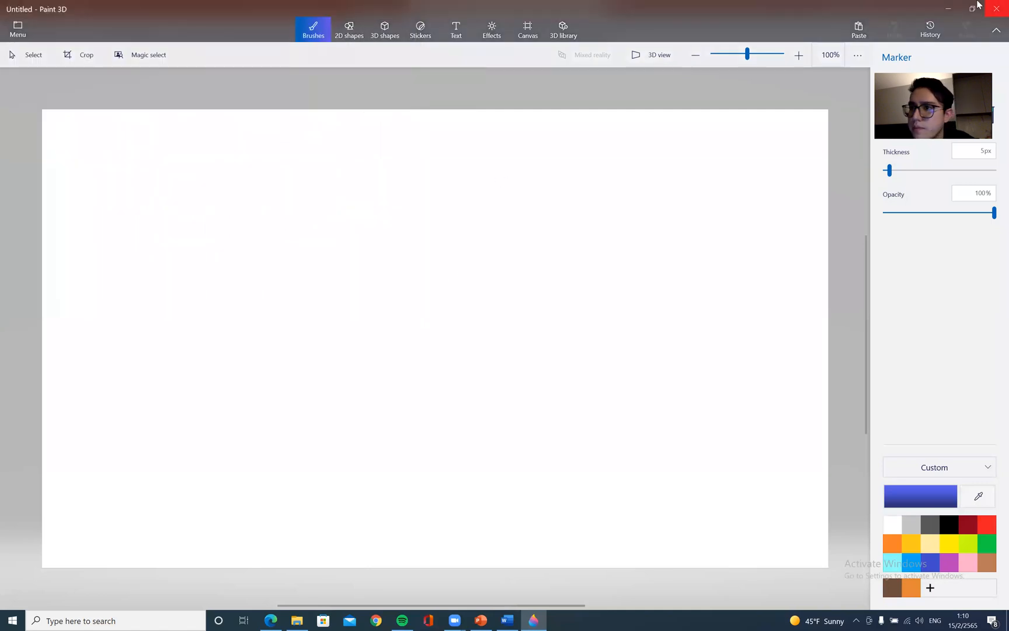
pyautogui.click(949, 10)
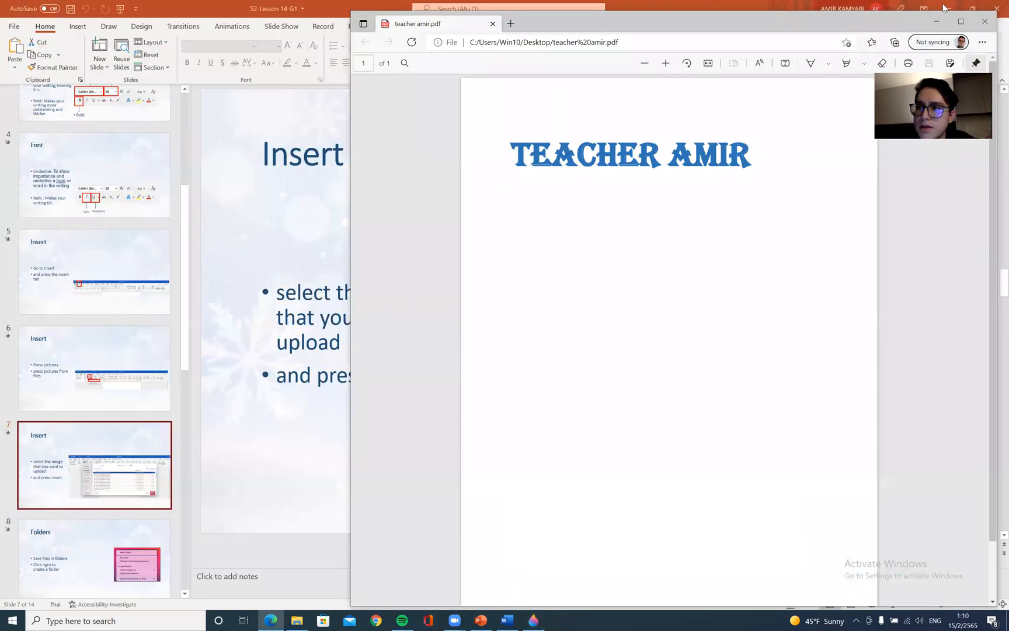
pyautogui.click(945, 8)
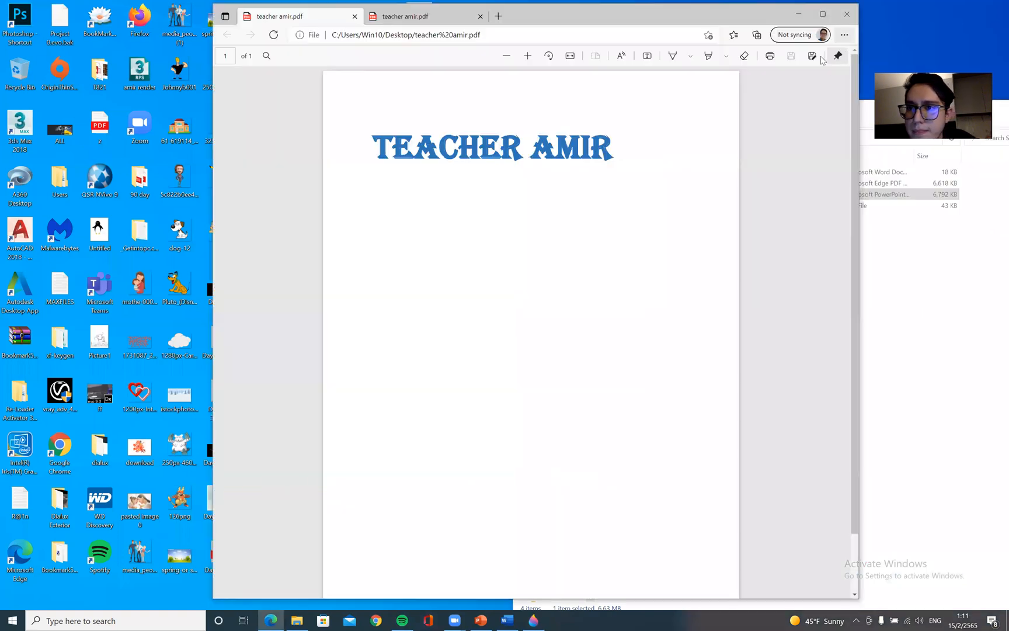
pyautogui.click(812, 56)
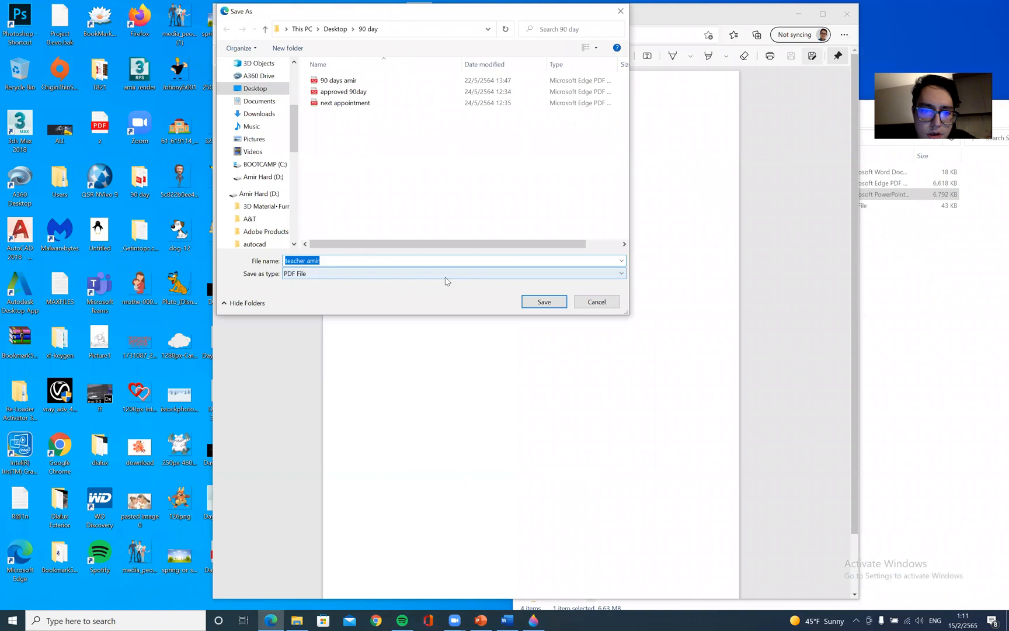
pyautogui.click(442, 274)
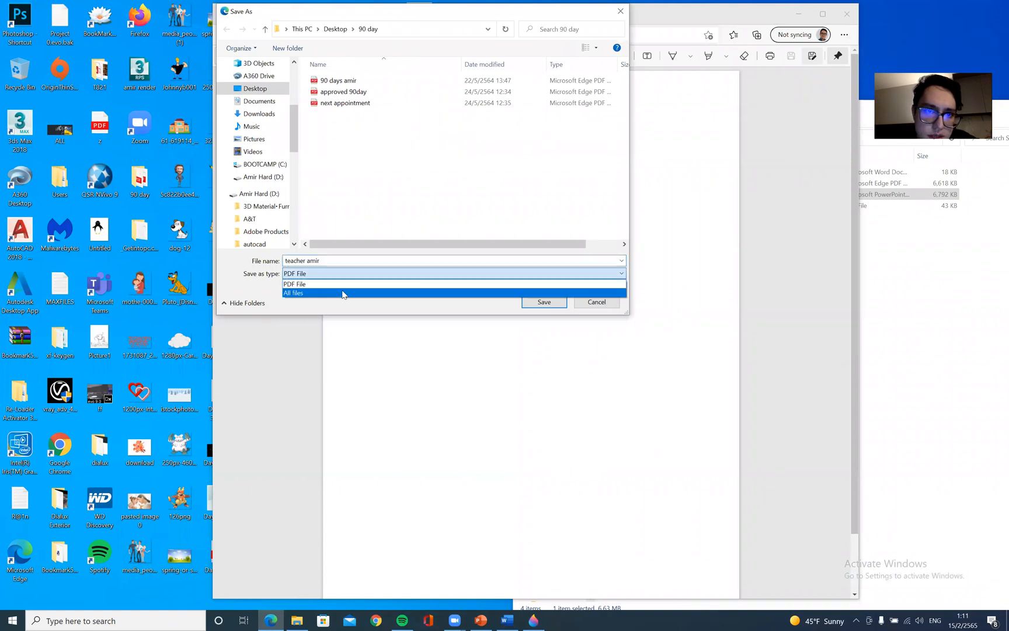
pyautogui.click(257, 91)
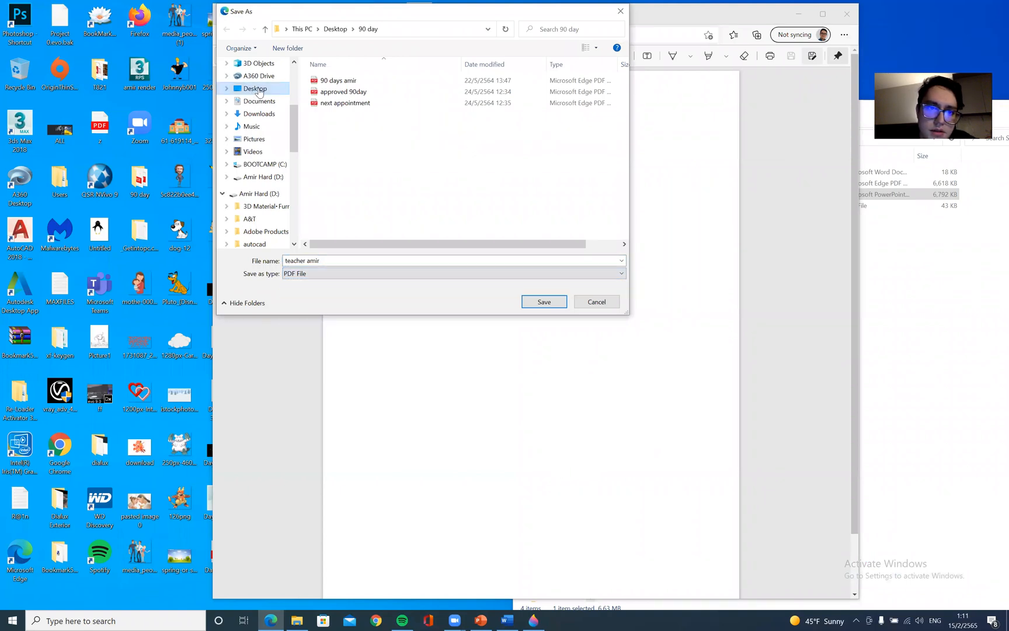
pyautogui.click(416, 284)
pyautogui.click(577, 308)
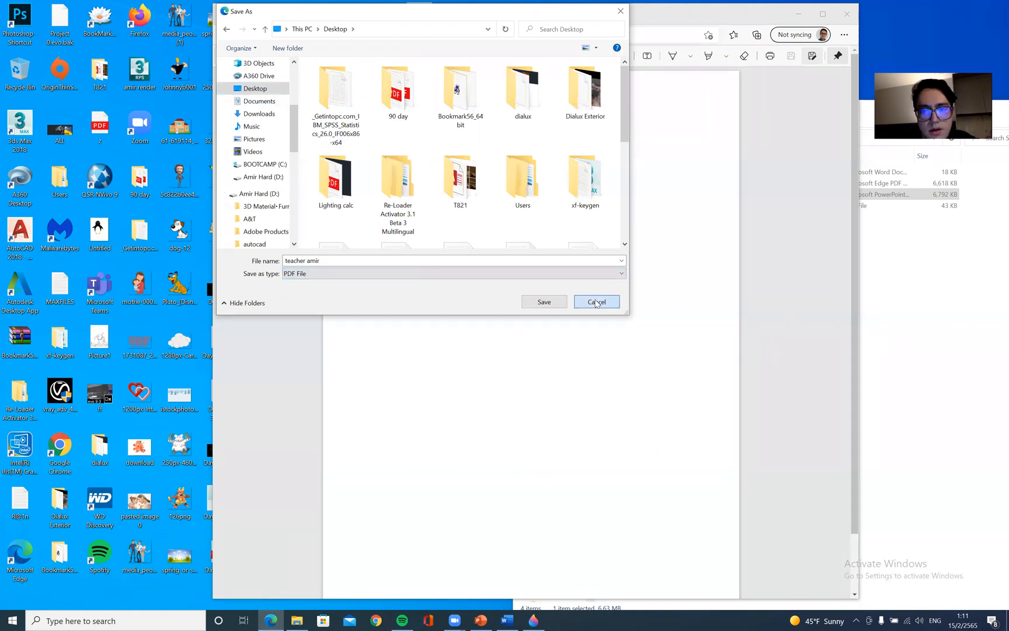
pyautogui.click(596, 302)
# Open the PDF's print options and review the available printers without printing
pyautogui.rightClick(455, 133)
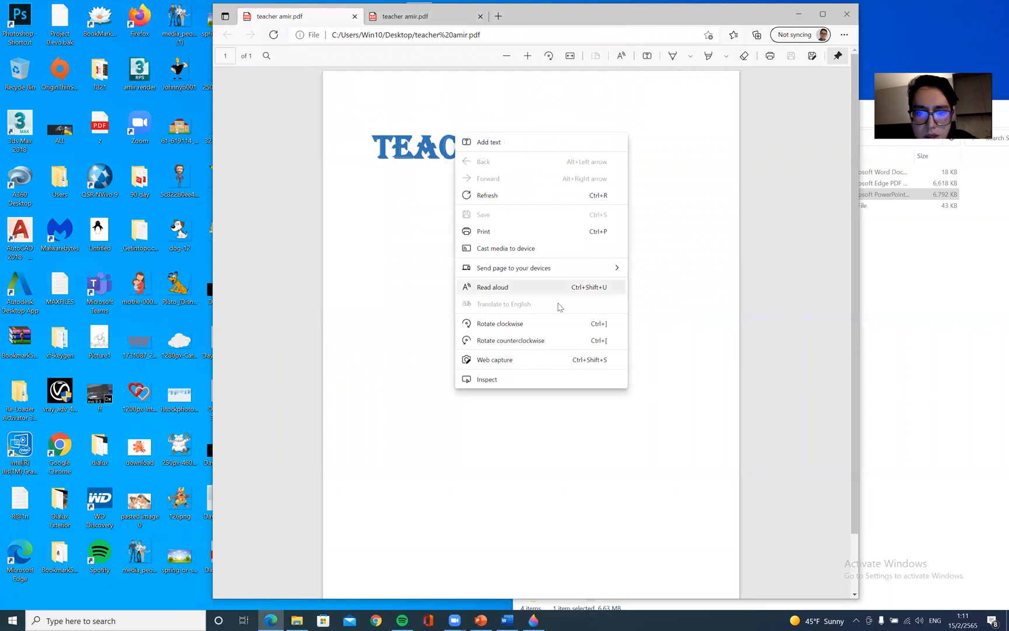
pyautogui.click(552, 233)
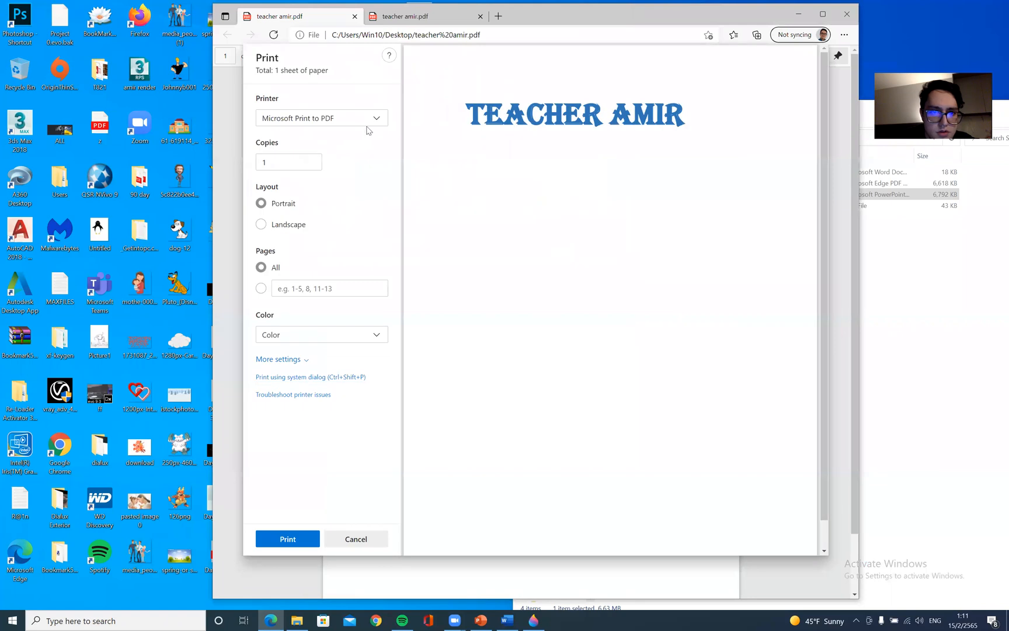
pyautogui.click(368, 118)
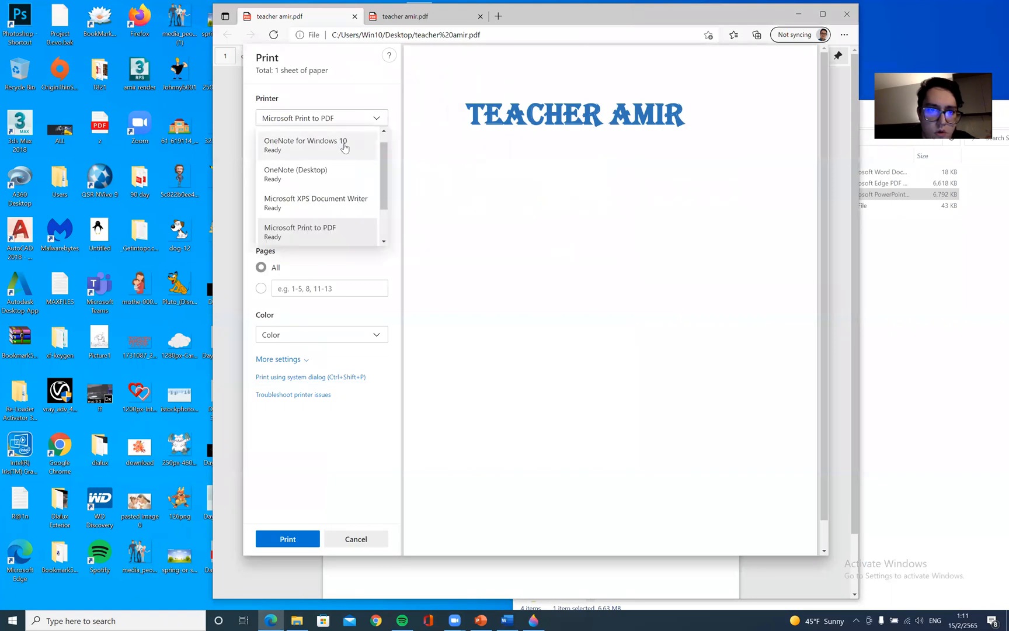
pyautogui.scroll(-2, 327, 228)
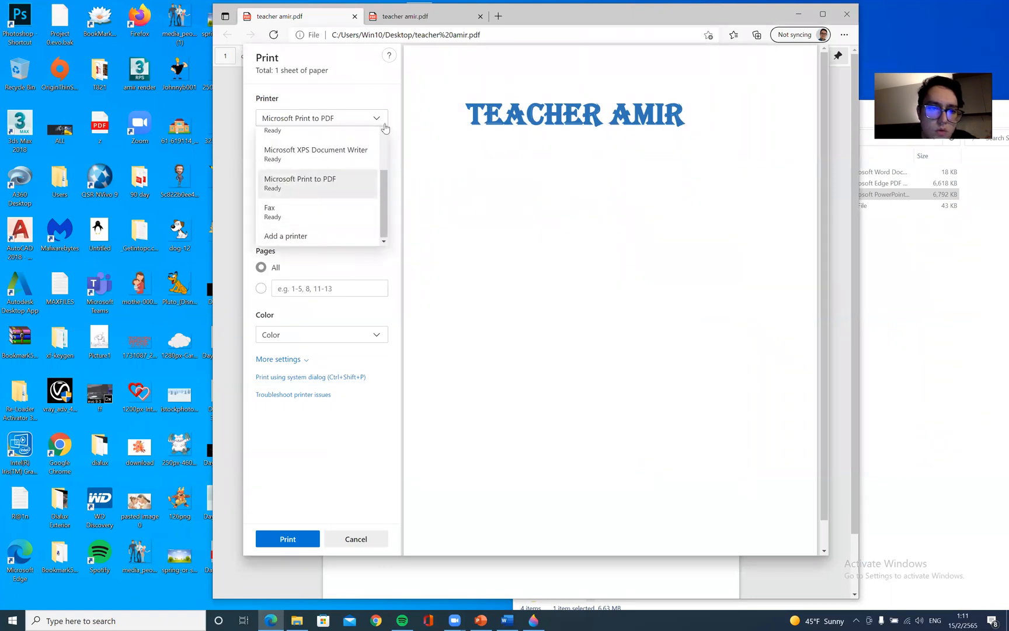
pyautogui.click(383, 84)
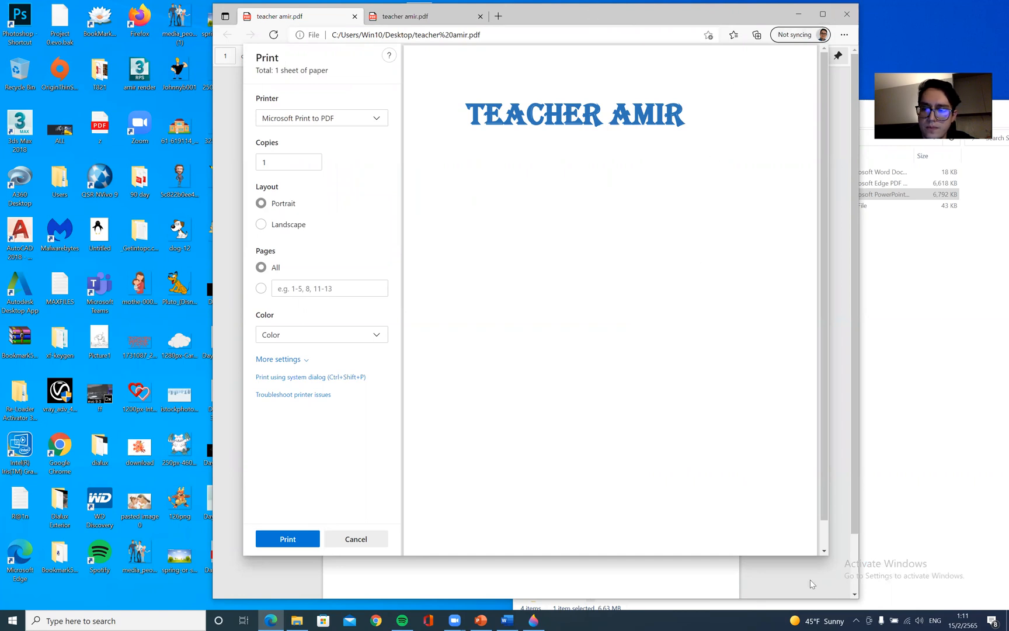
pyautogui.click(375, 538)
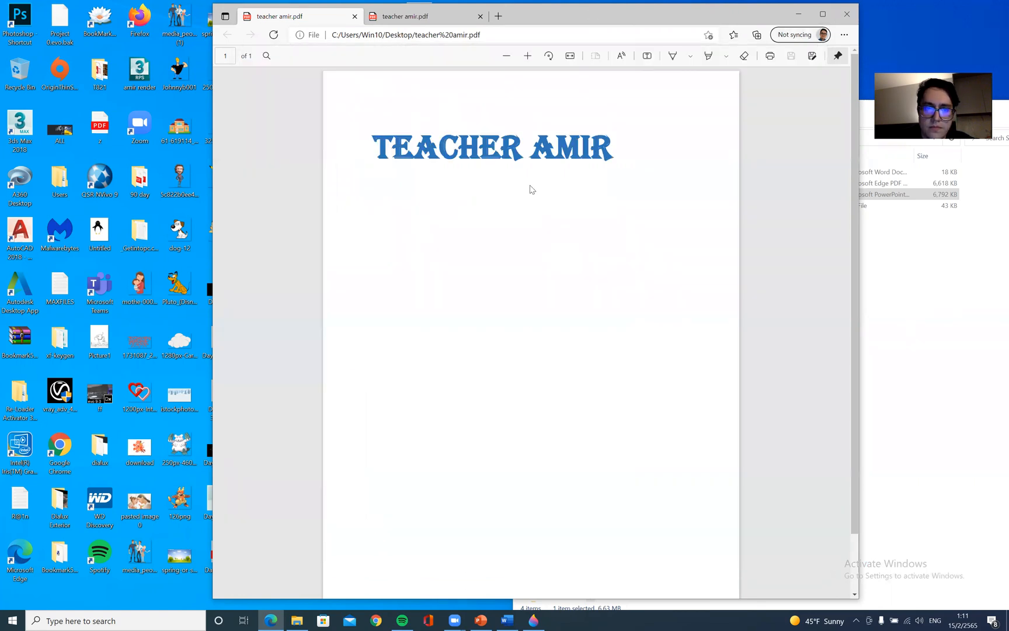
# Leave the PDF viewer and return to the blank Paint 3D canvas
pyautogui.rightClick(562, 93)
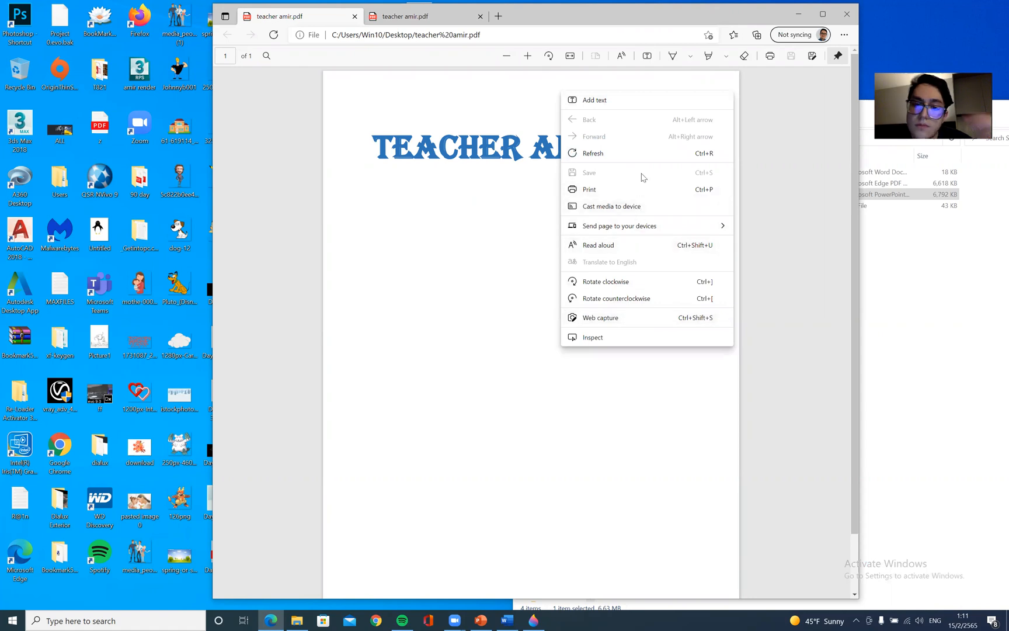
pyautogui.click(496, 117)
pyautogui.click(839, 16)
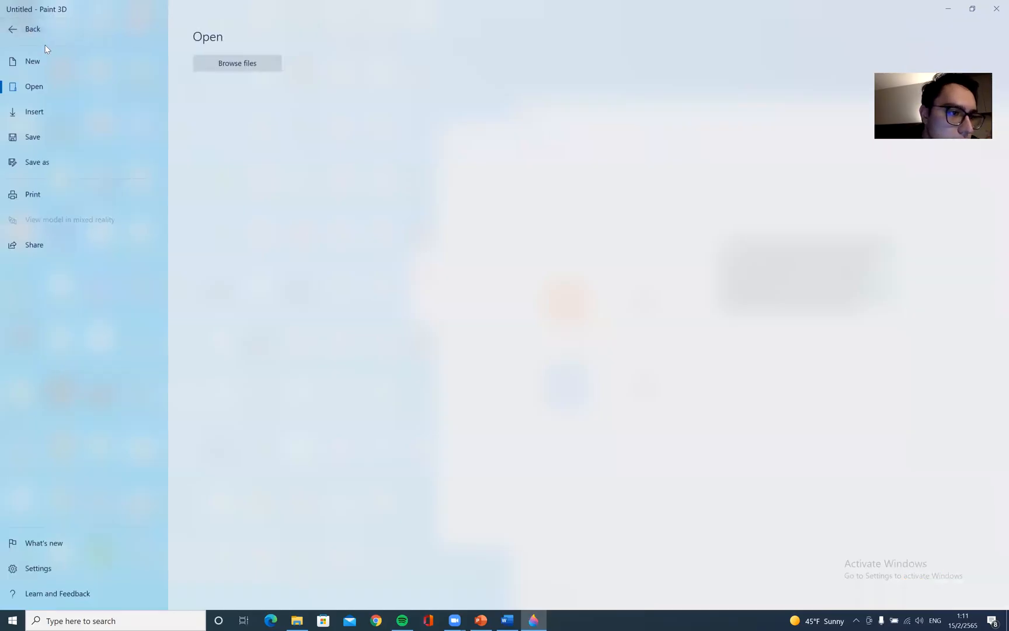
pyautogui.click(19, 30)
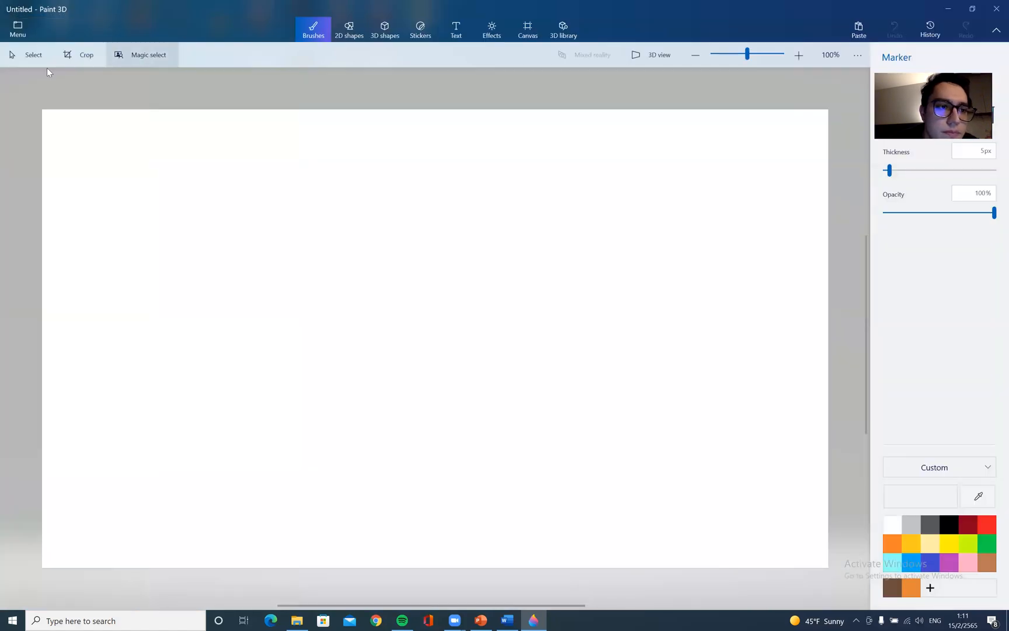
# Draw a freehand blue border around the edge of the canvas with the Marker brush
pyautogui.click(96, 119)
pyautogui.moveTo(55, 117)
pyautogui.mouseDown()
pyautogui.moveTo(313, 144)
pyautogui.moveTo(767, 131)
pyautogui.moveTo(811, 243)
pyautogui.moveTo(794, 487)
pyautogui.moveTo(766, 554)
pyautogui.moveTo(599, 525)
pyautogui.moveTo(239, 516)
pyautogui.moveTo(63, 360)
pyautogui.moveTo(74, 105)
pyautogui.moveTo(78, 118)
pyautogui.mouseUp()
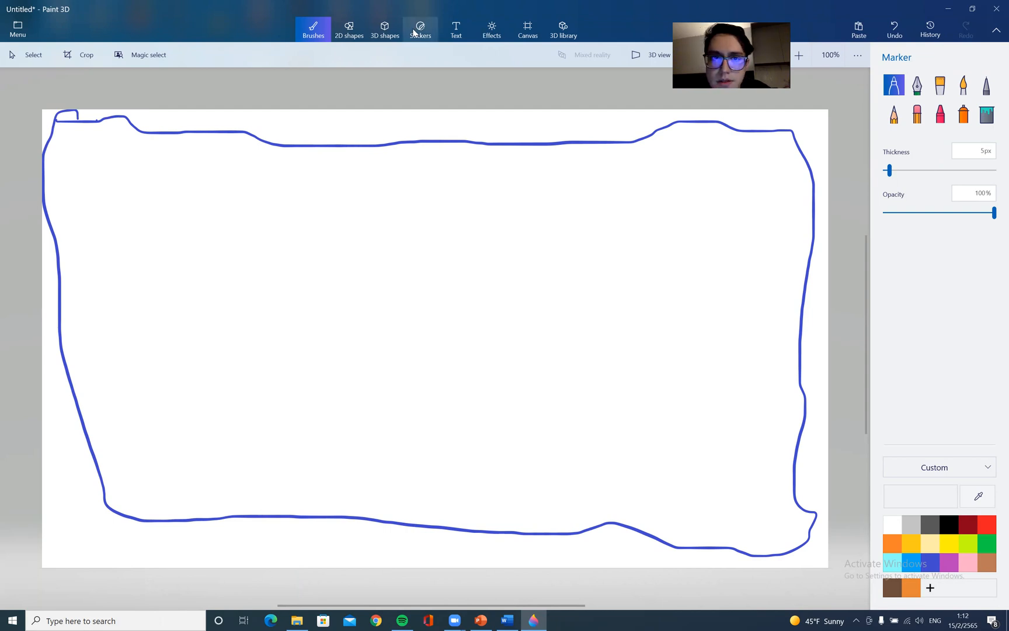
# Insert the Tyrannosaurus Rex model from the 3D library and place it in the canvas's lower-left corner
pyautogui.click(386, 30)
pyautogui.click(563, 29)
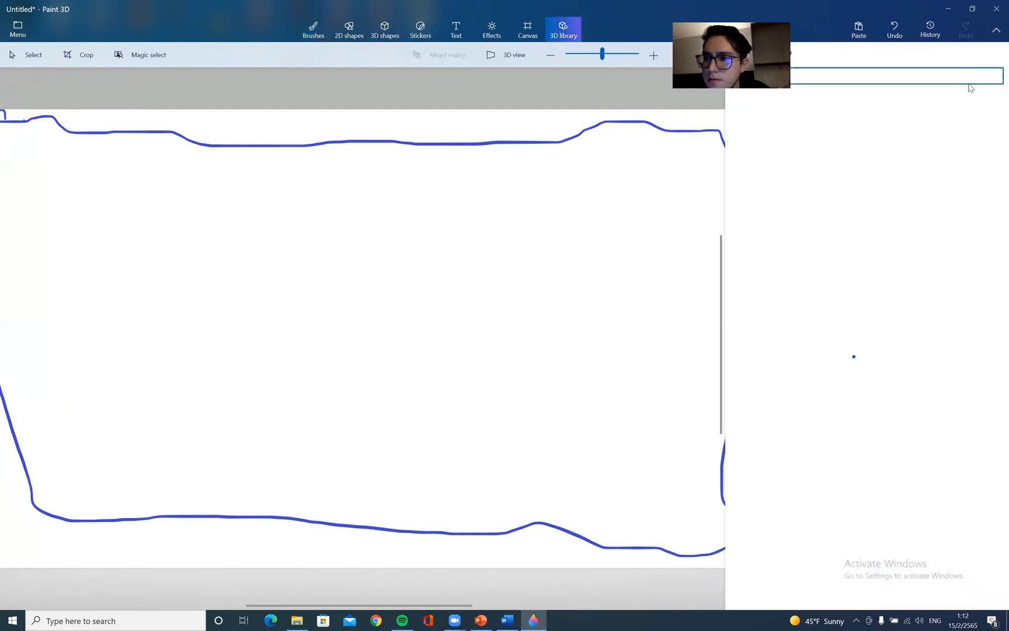
pyautogui.click(772, 263)
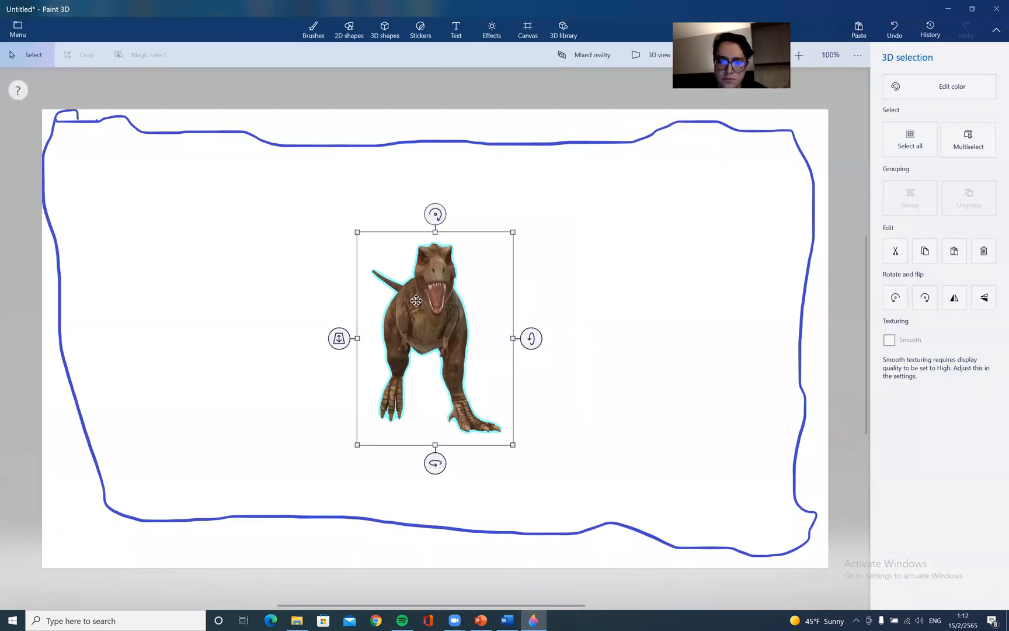
pyautogui.moveTo(416, 301); pyautogui.dragTo(202, 395)
pyautogui.moveTo(185, 538); pyautogui.dragTo(226, 541)
pyautogui.moveTo(192, 374); pyautogui.dragTo(233, 408)
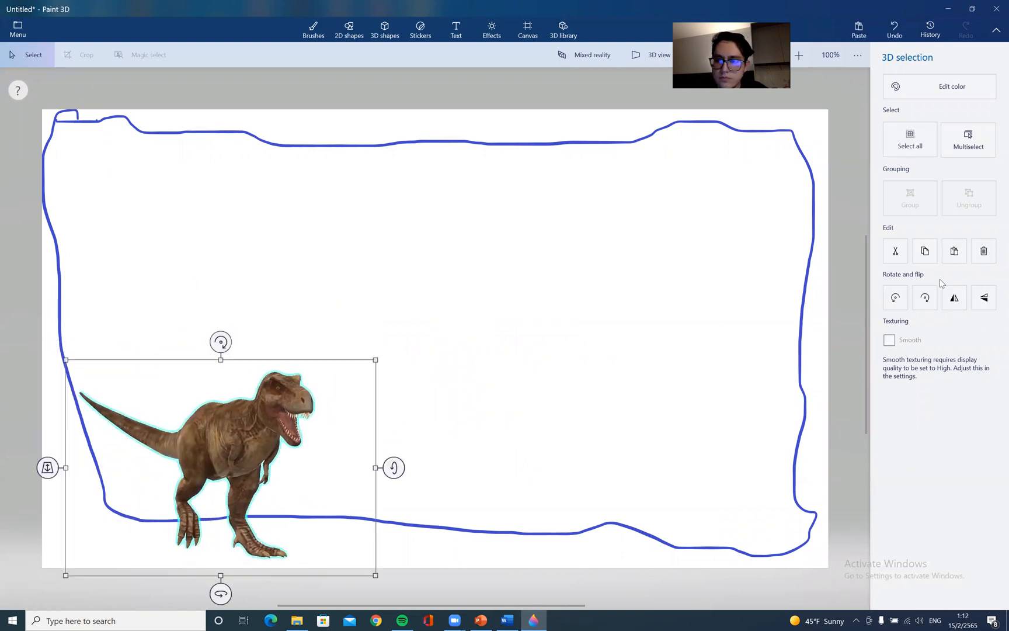
pyautogui.click(962, 88)
pyautogui.click(909, 63)
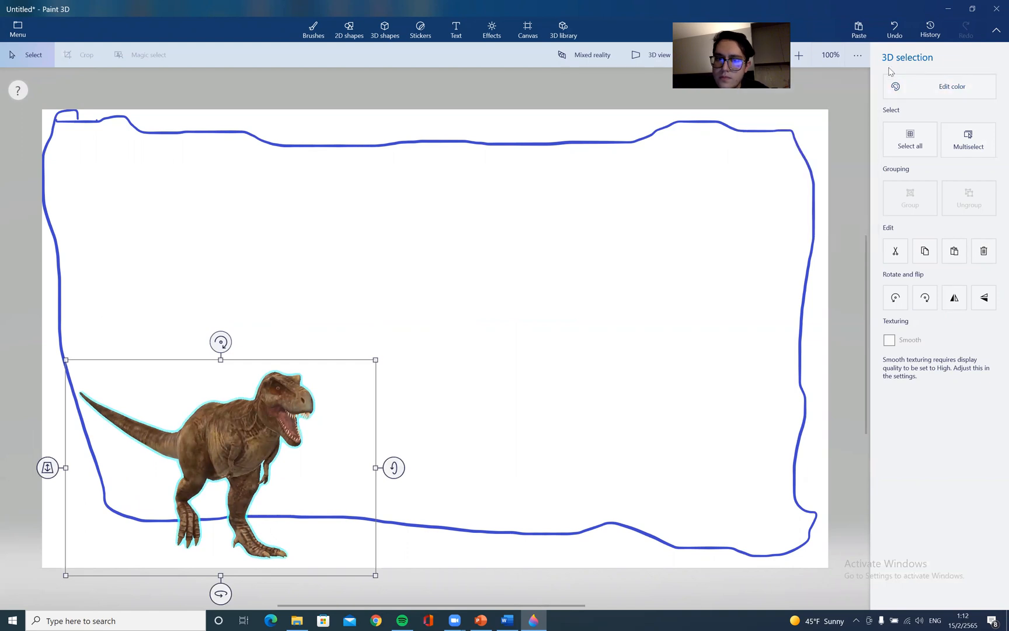
pyautogui.click(426, 118)
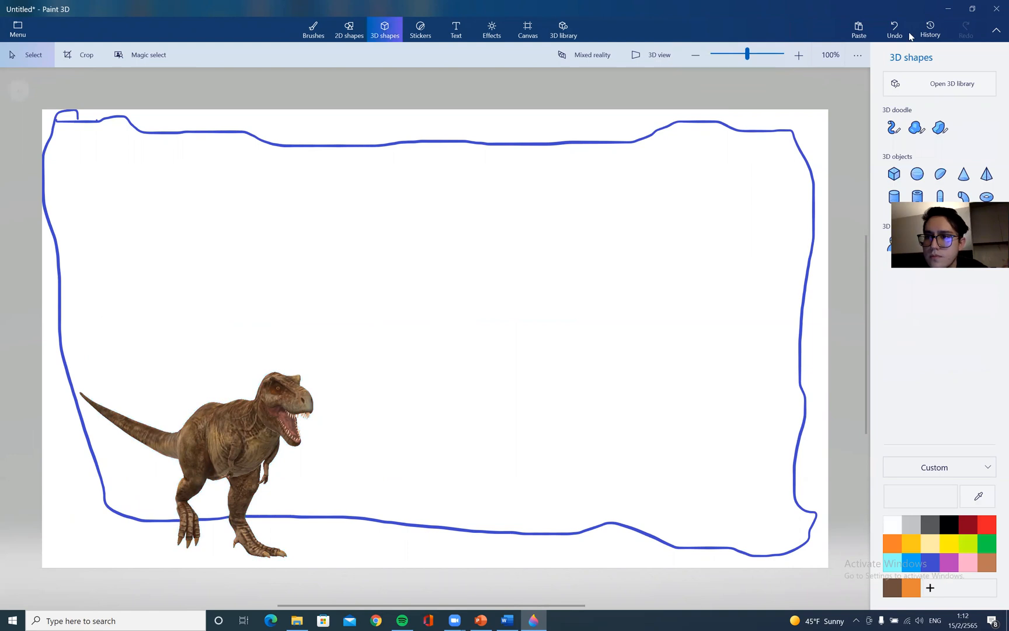
# Compare Paint 3D's canvas size settings with Word's cover page, margin and paper size options
pyautogui.click(525, 33)
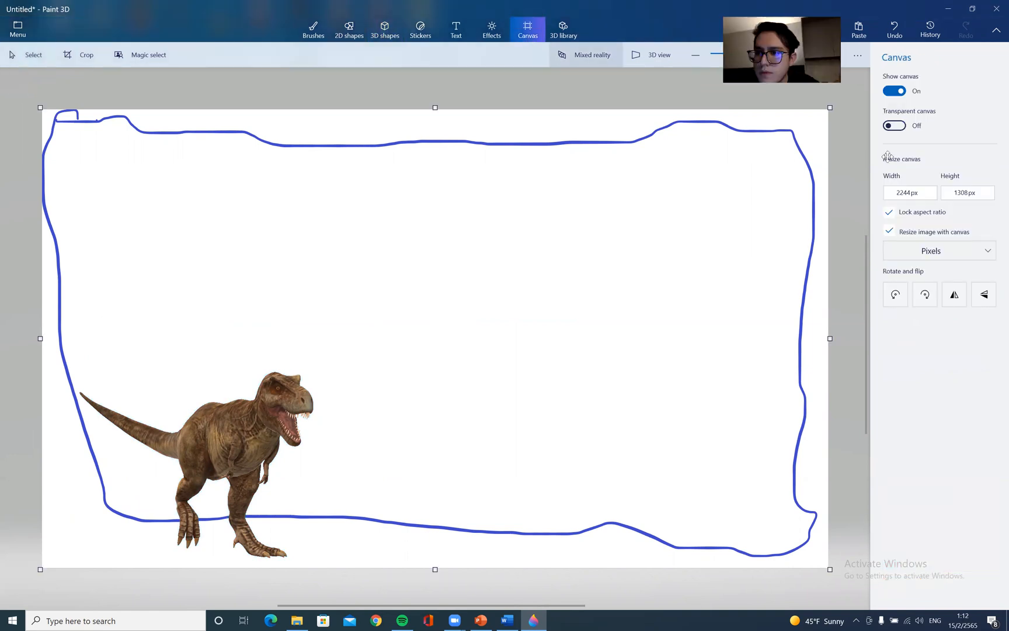
pyautogui.click(507, 620)
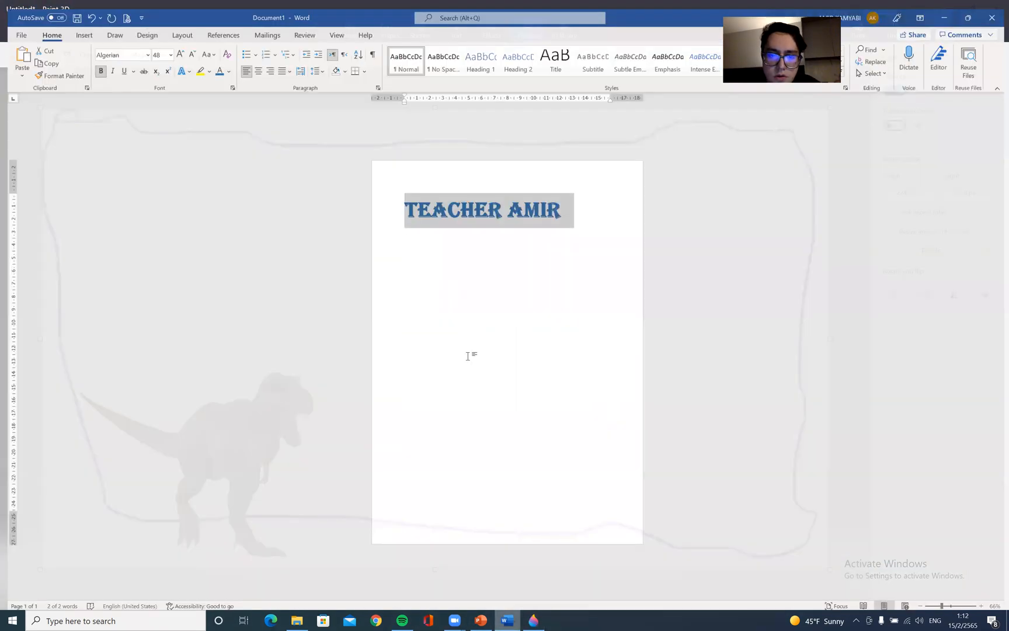
pyautogui.click(77, 27)
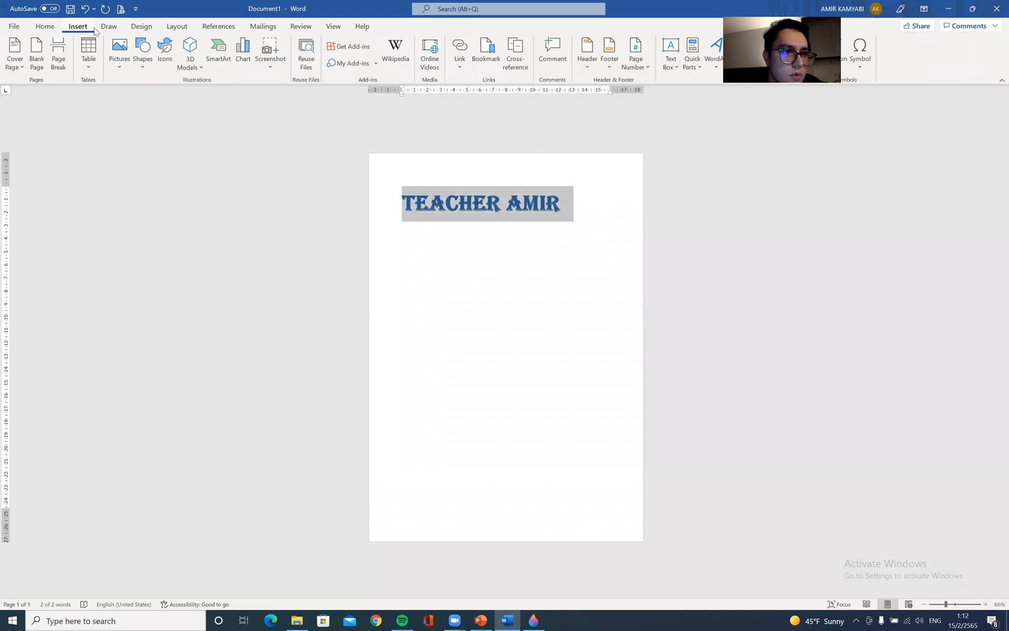
pyautogui.click(15, 56)
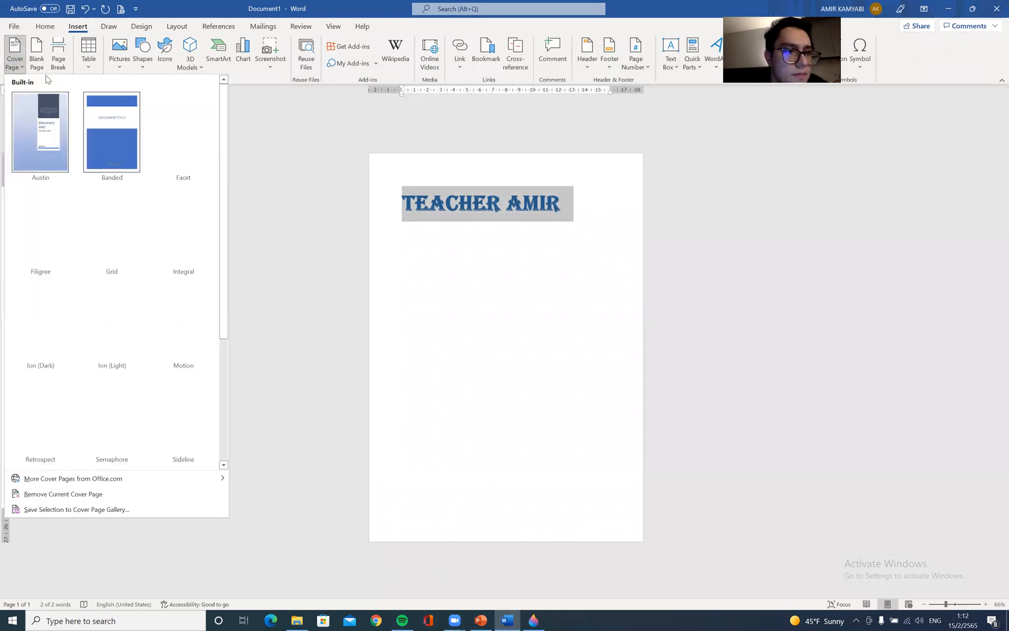
pyautogui.click(40, 63)
pyautogui.click(141, 26)
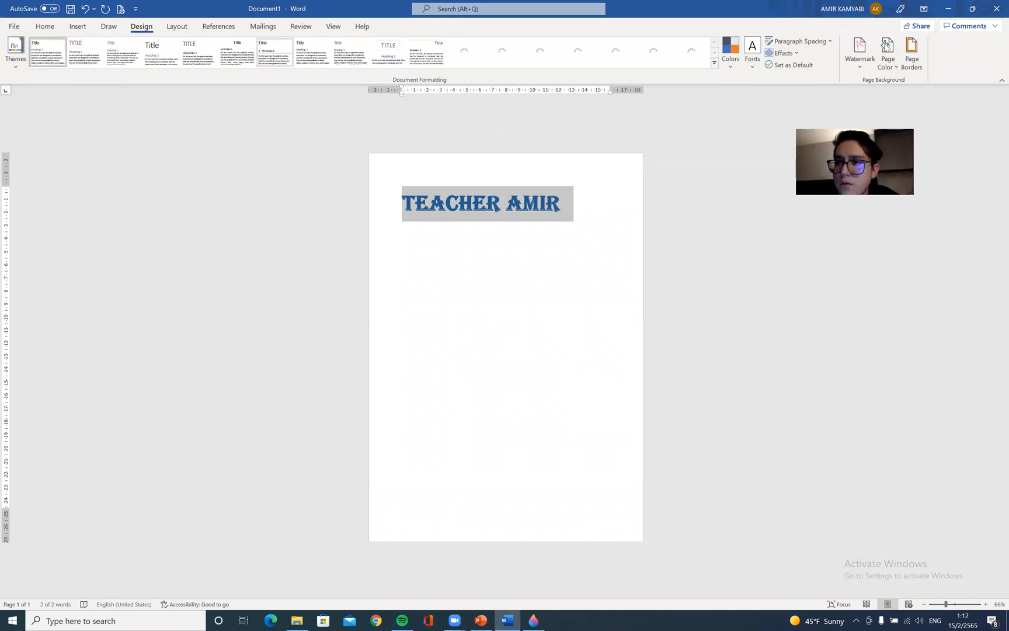
pyautogui.click(181, 28)
pyautogui.click(14, 59)
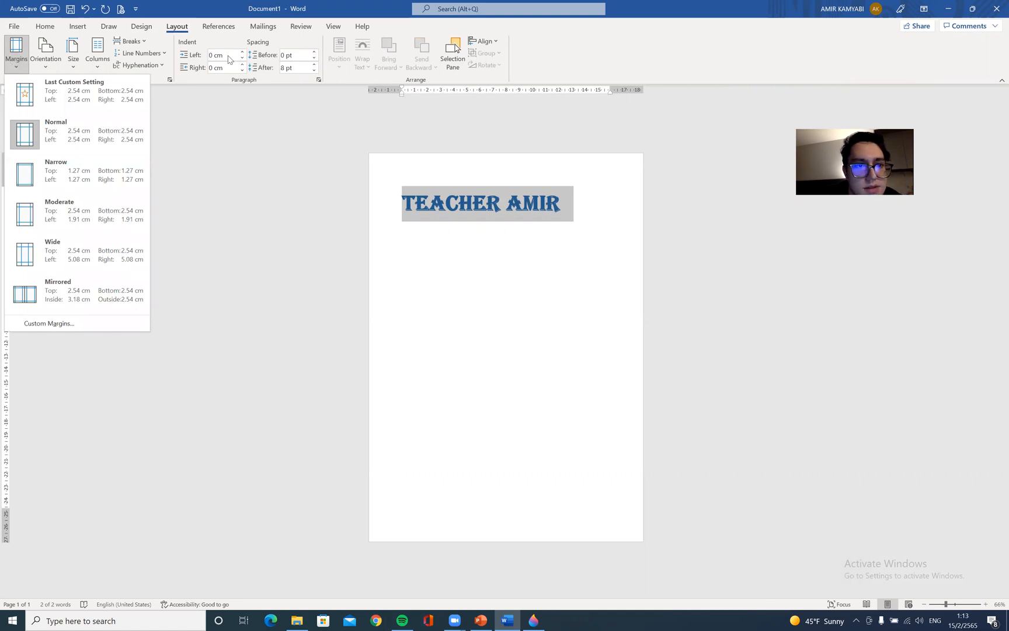
pyautogui.click(72, 58)
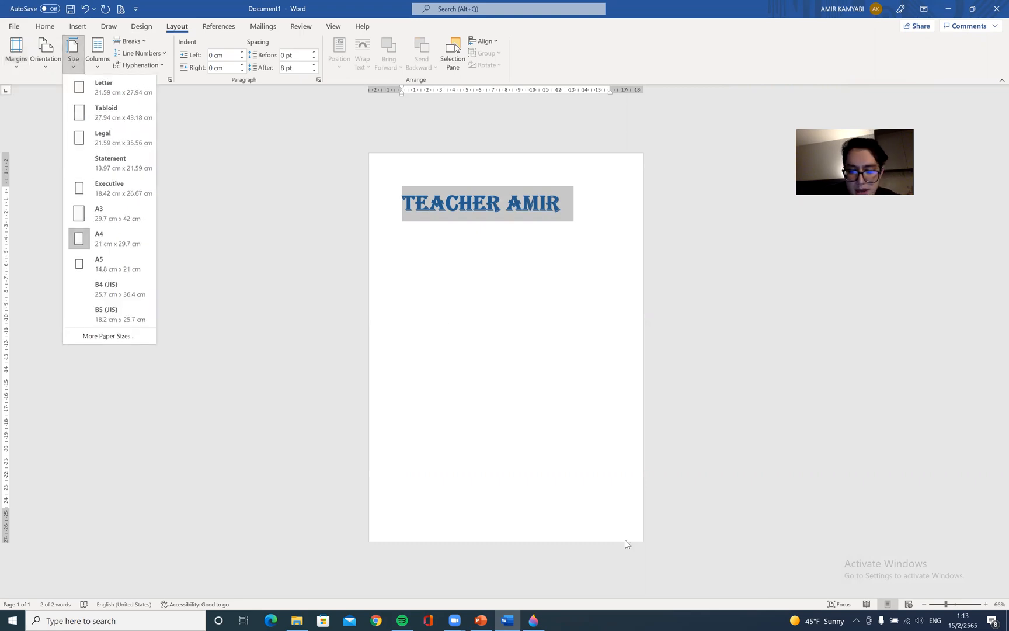
# Examine Paint 3D's canvas width and unit options and Word's paper size list again
pyautogui.click(534, 620)
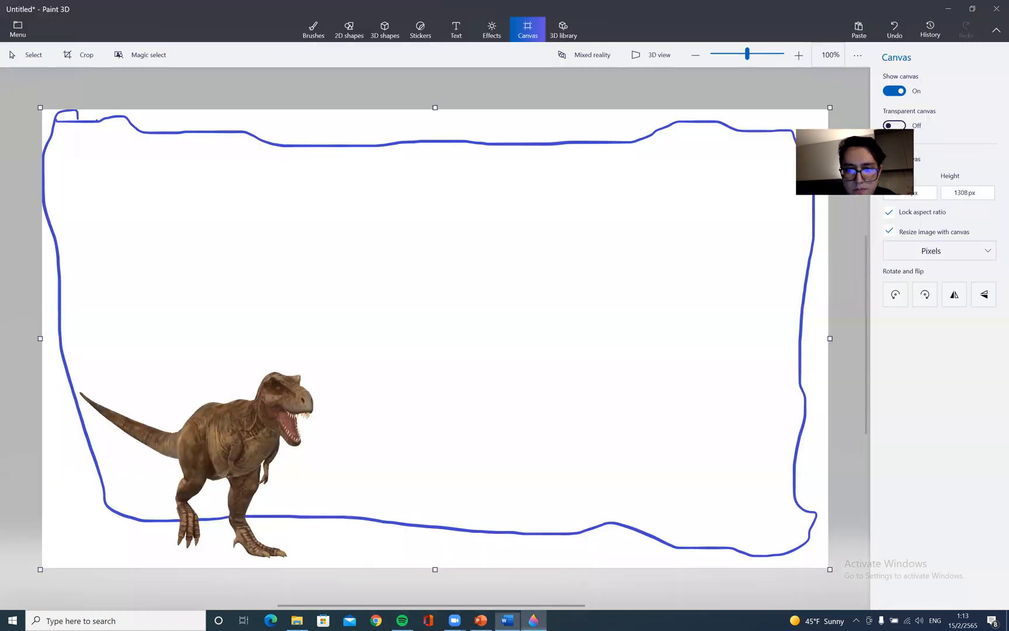
pyautogui.click(933, 193)
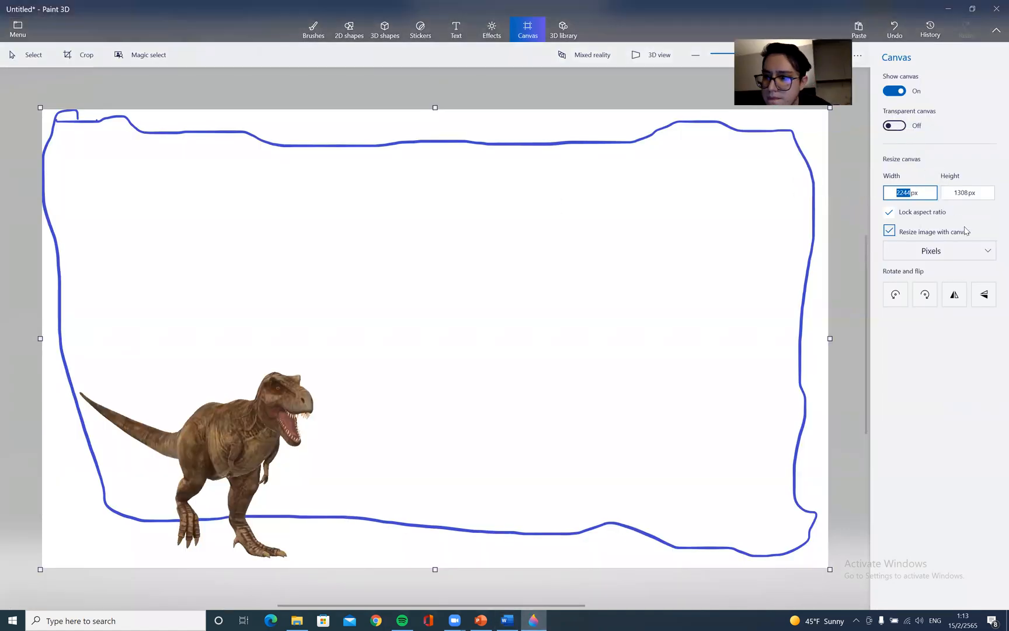
pyautogui.click(974, 251)
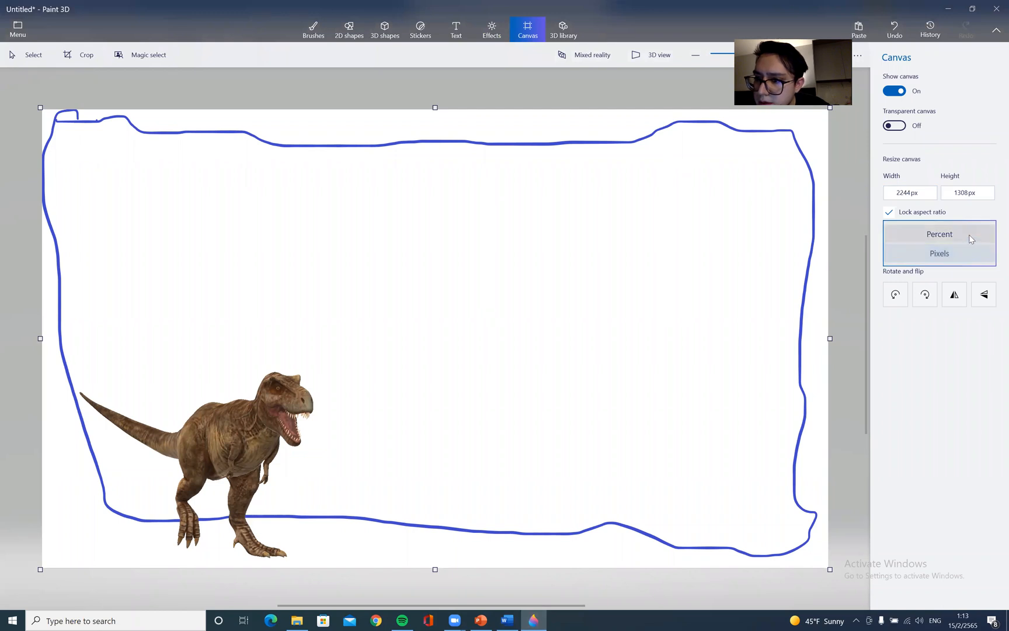
pyautogui.click(968, 251)
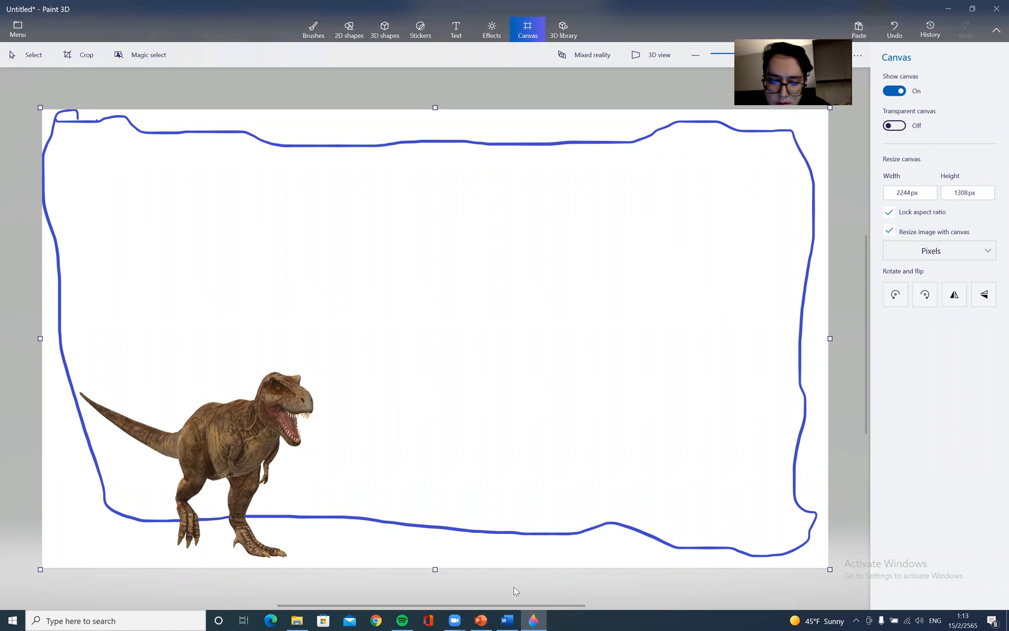
pyautogui.click(507, 620)
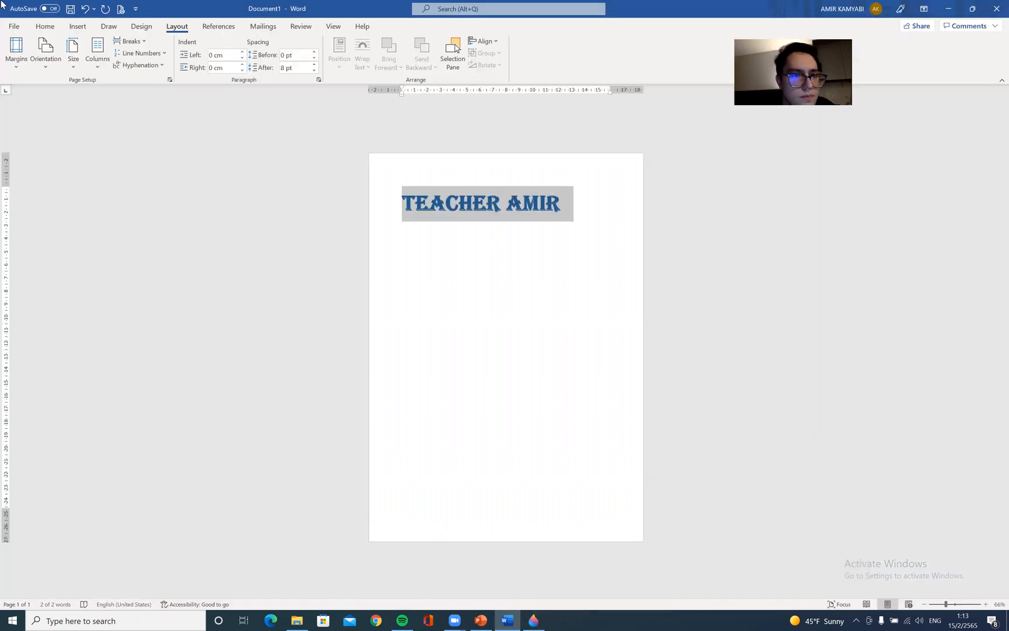
pyautogui.click(73, 58)
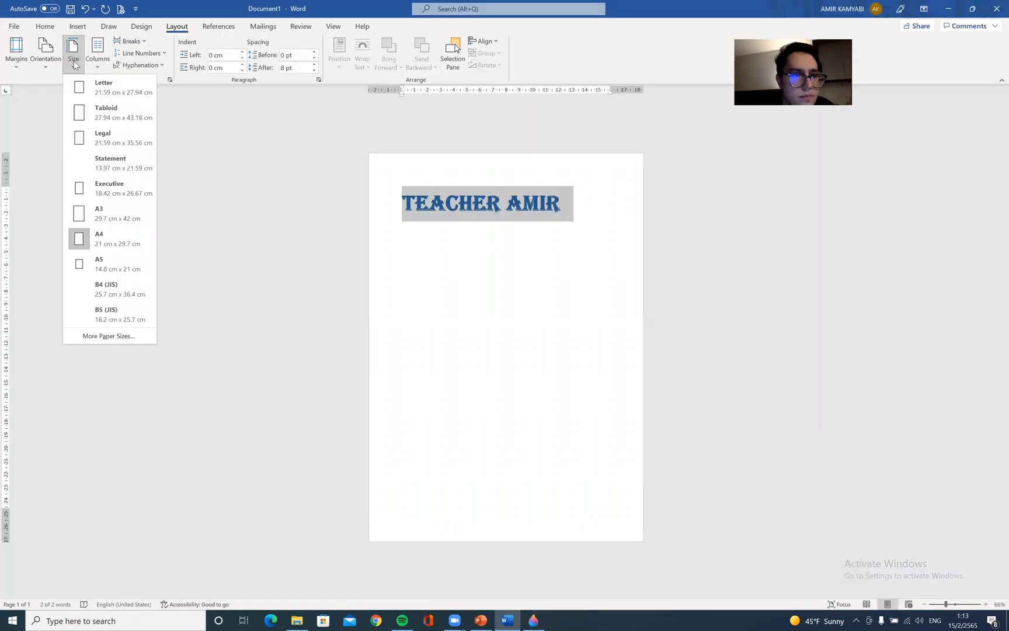
# Return to Paint 3D and select the Tyrannosaurus Rex model on the canvas
pyautogui.click(946, 8)
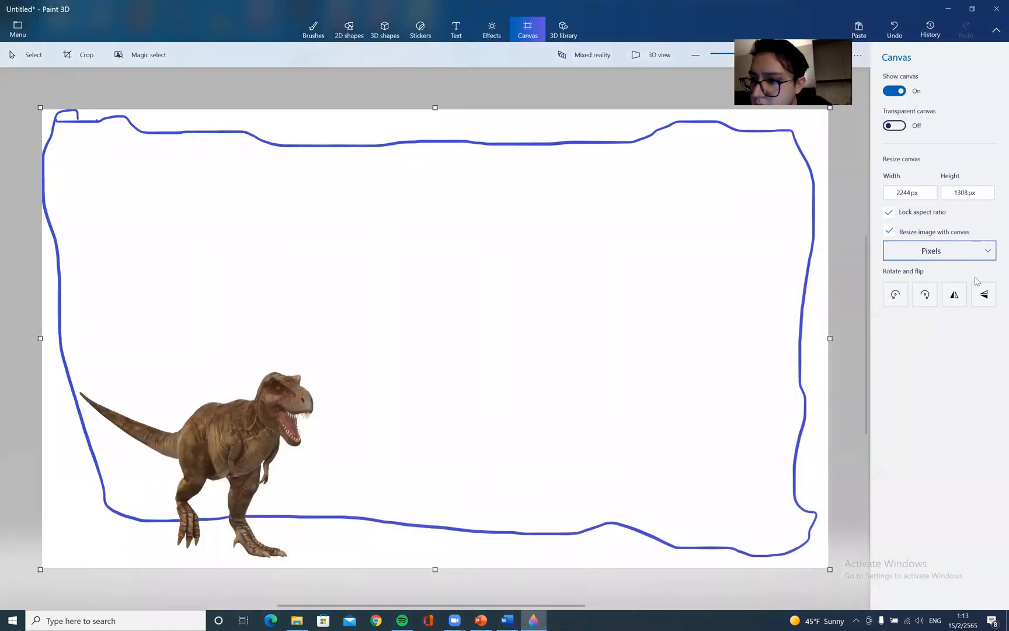
pyautogui.click(893, 190)
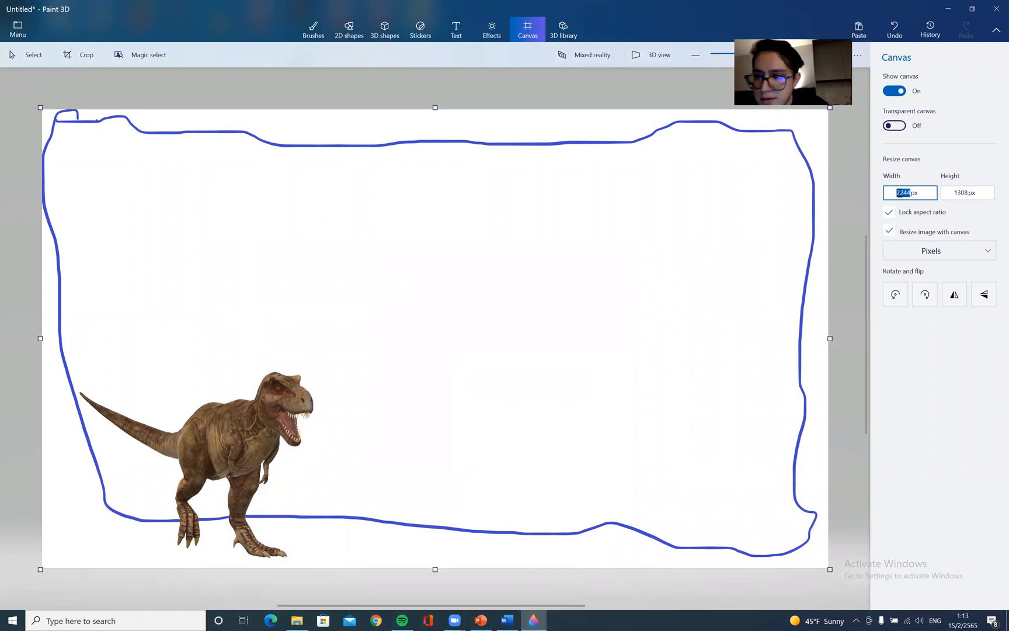
pyautogui.click(369, 424)
pyautogui.click(368, 413)
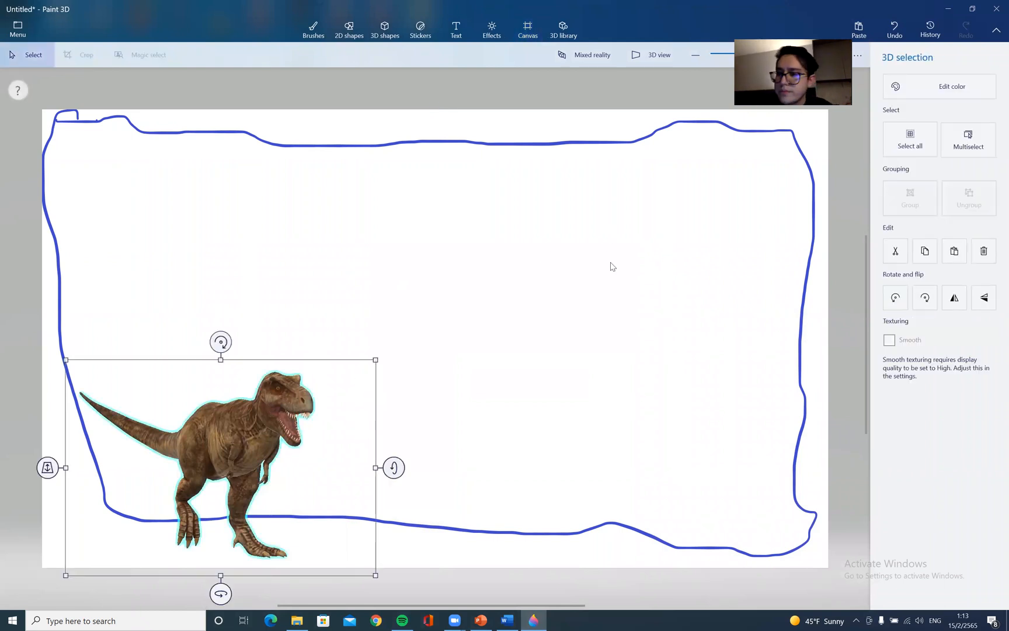
# Place a star sticker on the frame's top edge, near the middle of the canvas
pyautogui.click(976, 87)
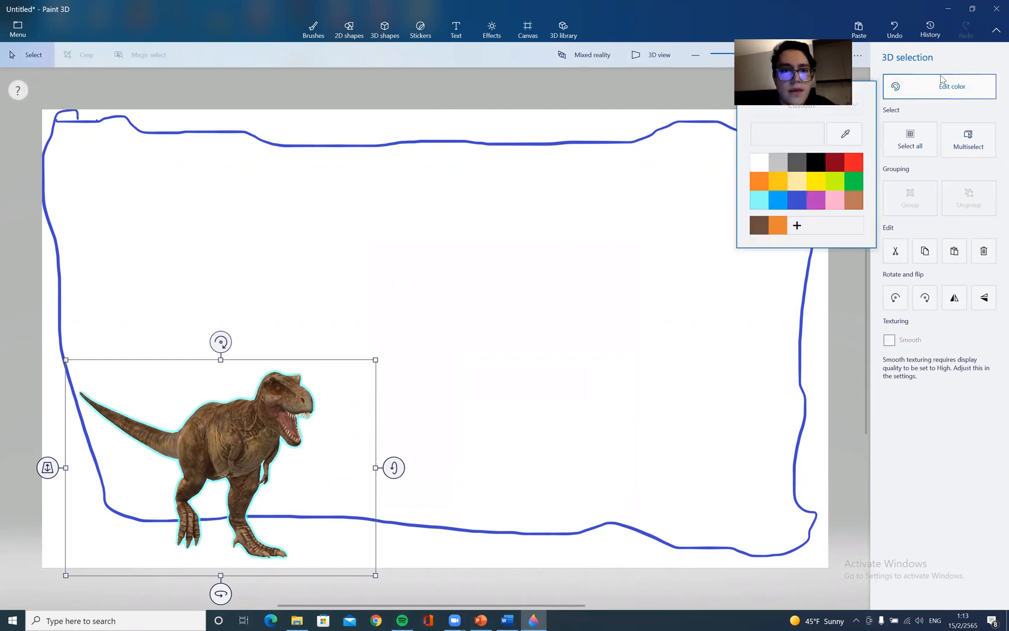
pyautogui.click(421, 26)
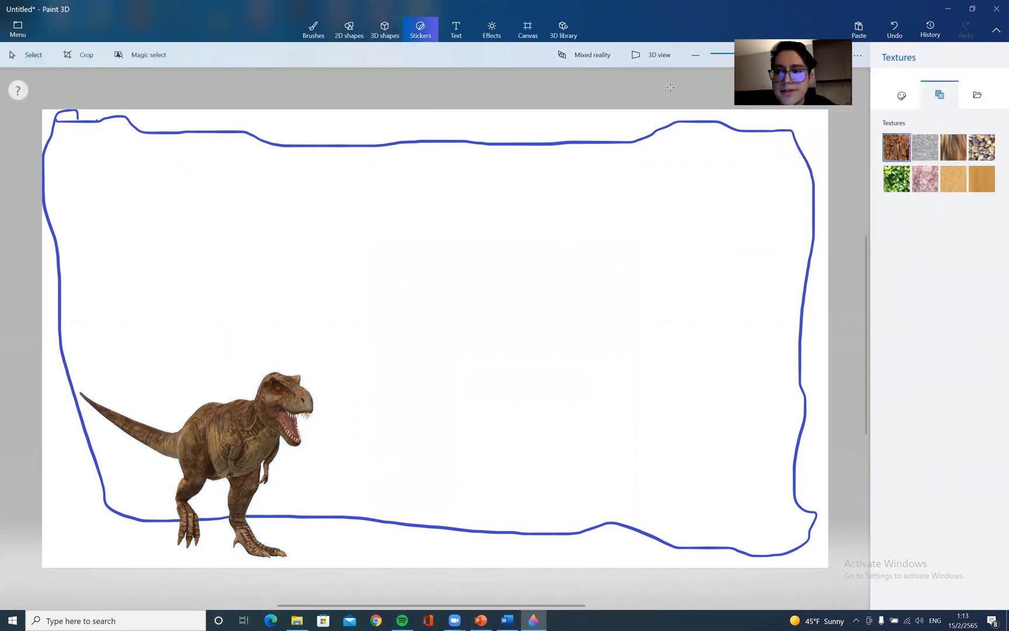
pyautogui.click(902, 96)
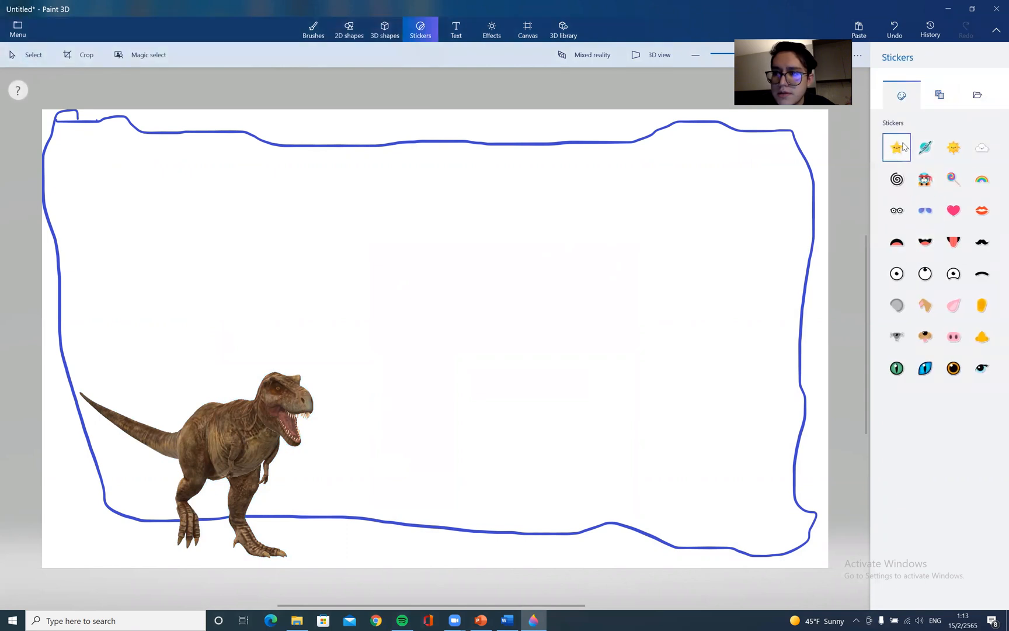
pyautogui.moveTo(484, 126); pyautogui.dragTo(542, 178)
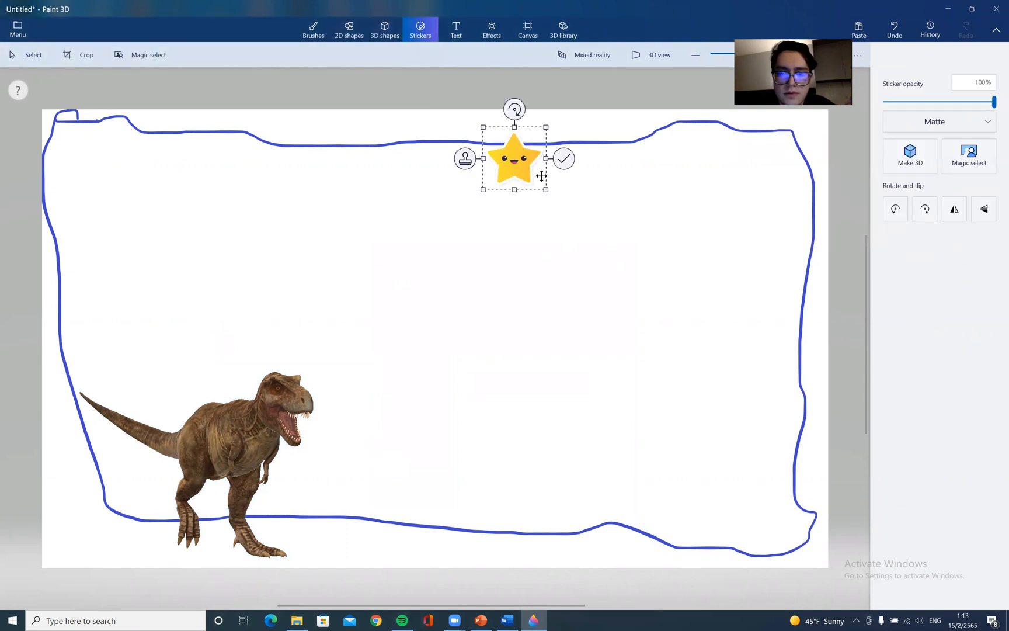
# Place a second star sticker near the frame's upper right corner
pyautogui.click(777, 240)
pyautogui.click(897, 147)
pyautogui.moveTo(683, 158); pyautogui.dragTo(745, 219)
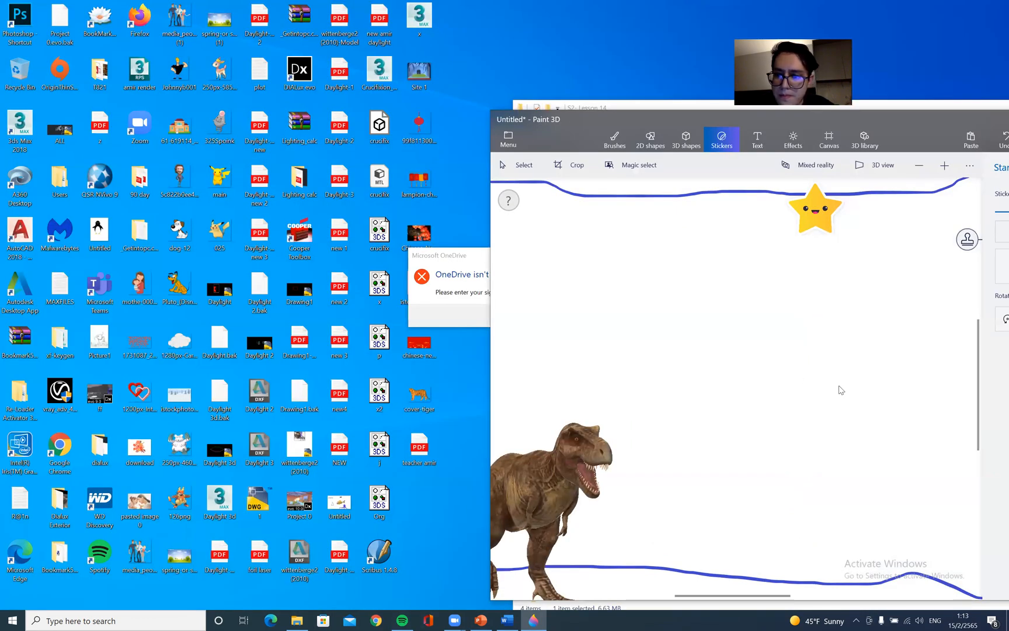
# Try dropping the teacher amir PDF from the desktop onto the canvas, then open and close the PDF
pyautogui.moveTo(432, 451)
pyautogui.mouseDown()
pyautogui.moveTo(698, 409)
pyautogui.moveTo(662, 419)
pyautogui.mouseUp()
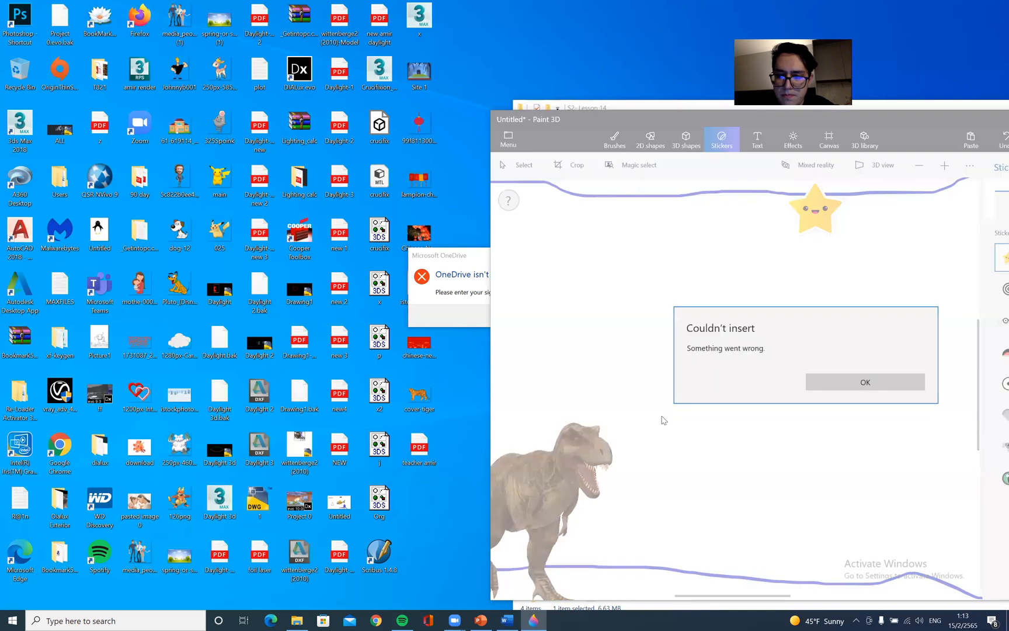
pyautogui.click(864, 381)
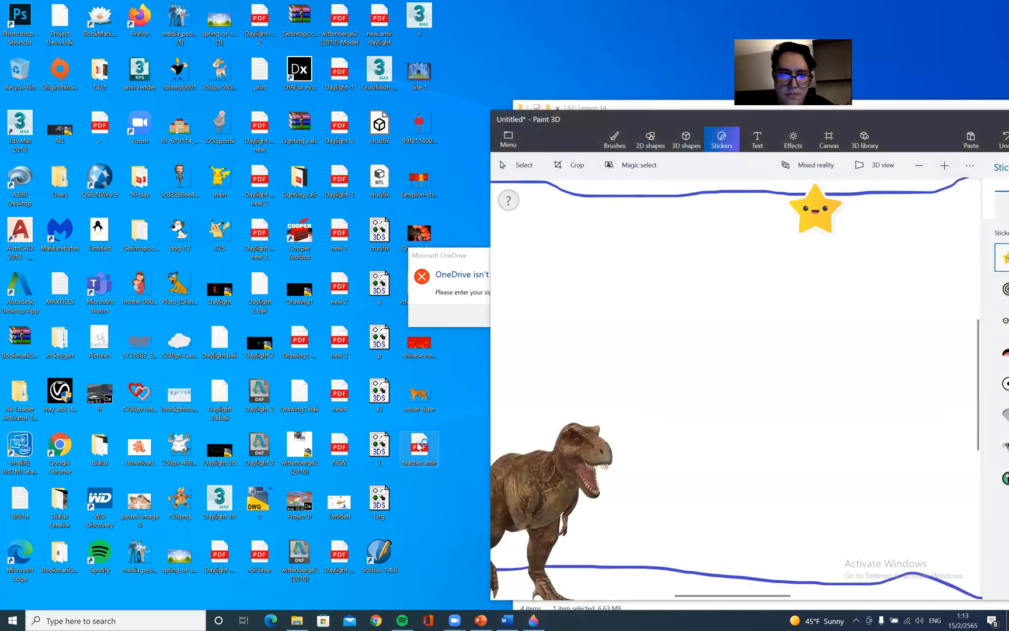
pyautogui.doubleClick(411, 443)
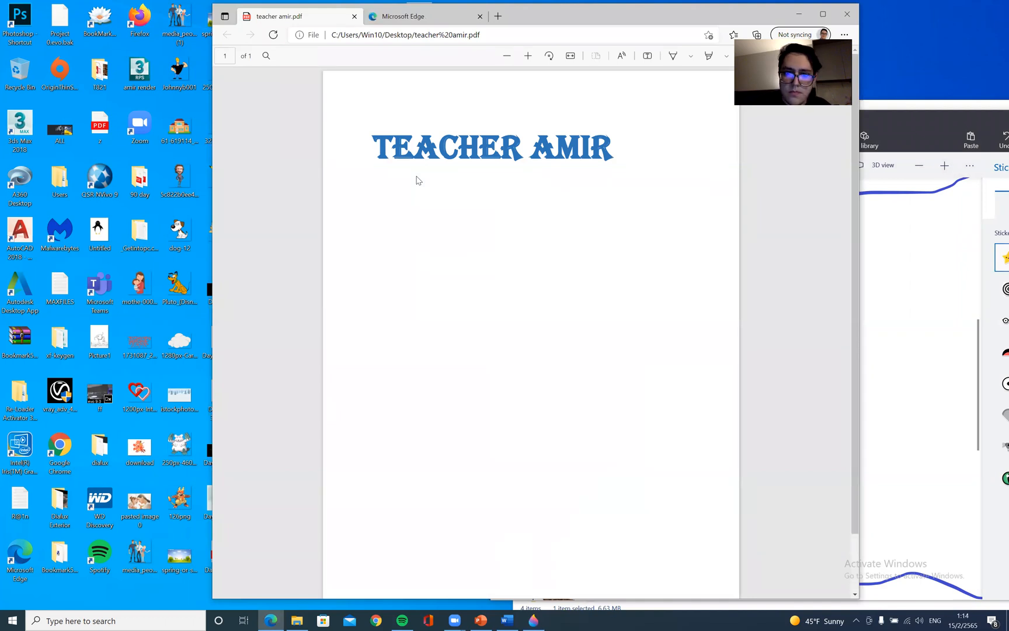
pyautogui.click(841, 17)
# Add a larger star sticker below the top star and maximize the Paint 3D window again
pyautogui.click(849, 277)
pyautogui.click(922, 113)
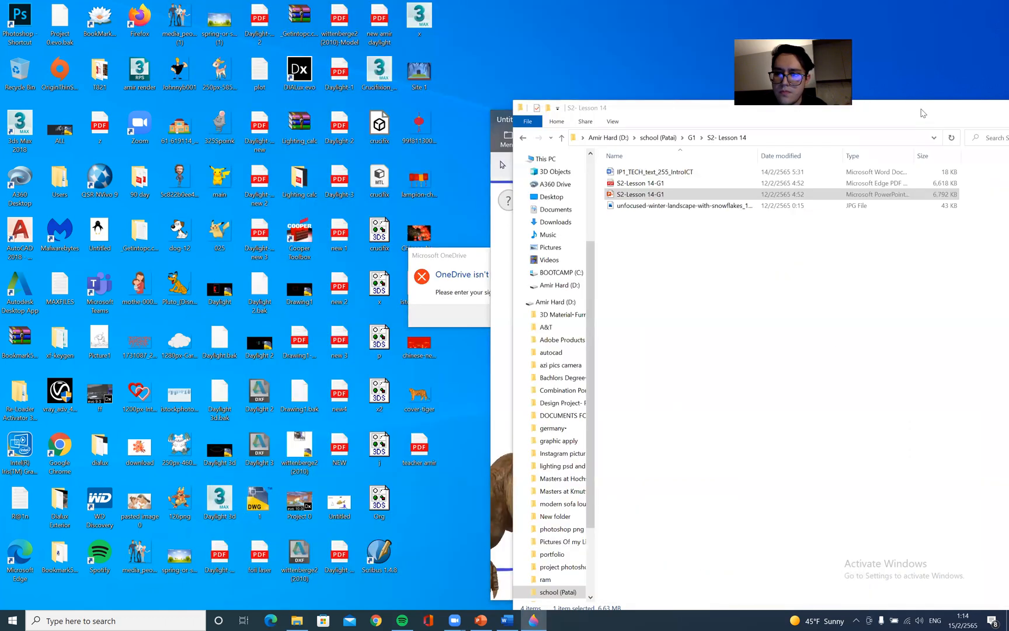
pyautogui.moveTo(922, 111); pyautogui.dragTo(590, 108)
pyautogui.click(934, 116)
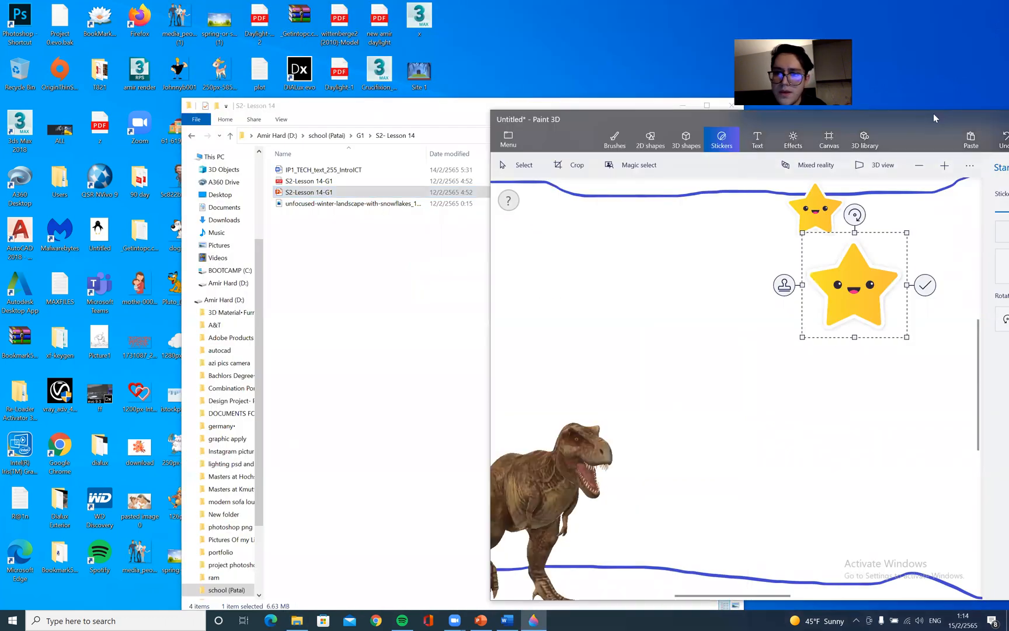
pyautogui.moveTo(933, 114); pyautogui.dragTo(707, 168)
pyautogui.doubleClick(707, 168)
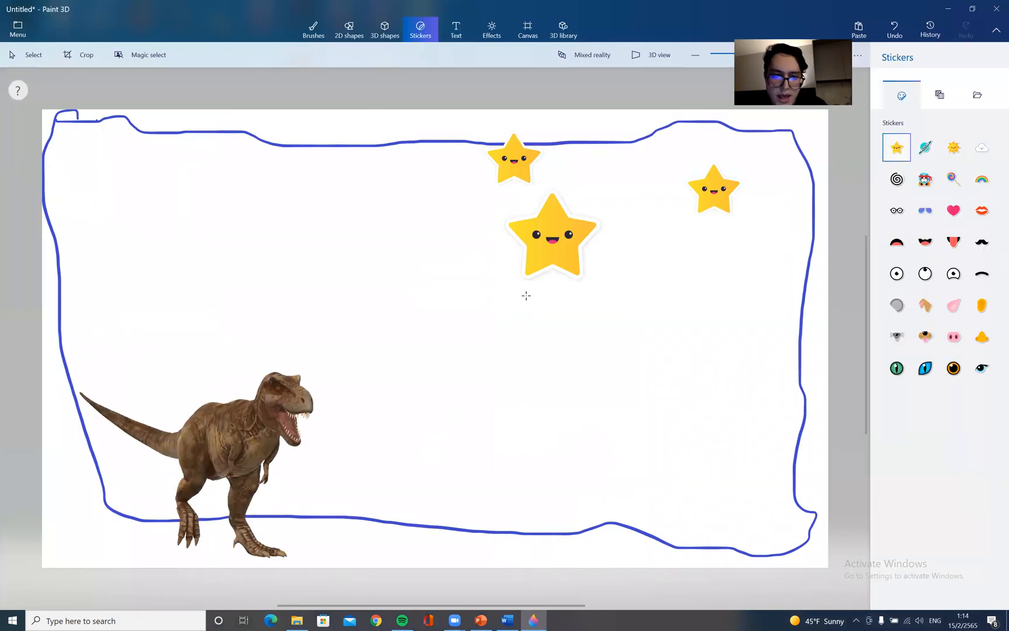
# Paste the screen capture onto the canvas and convert it into a 3D object
pyautogui.hotkey('ctrl', 'v')
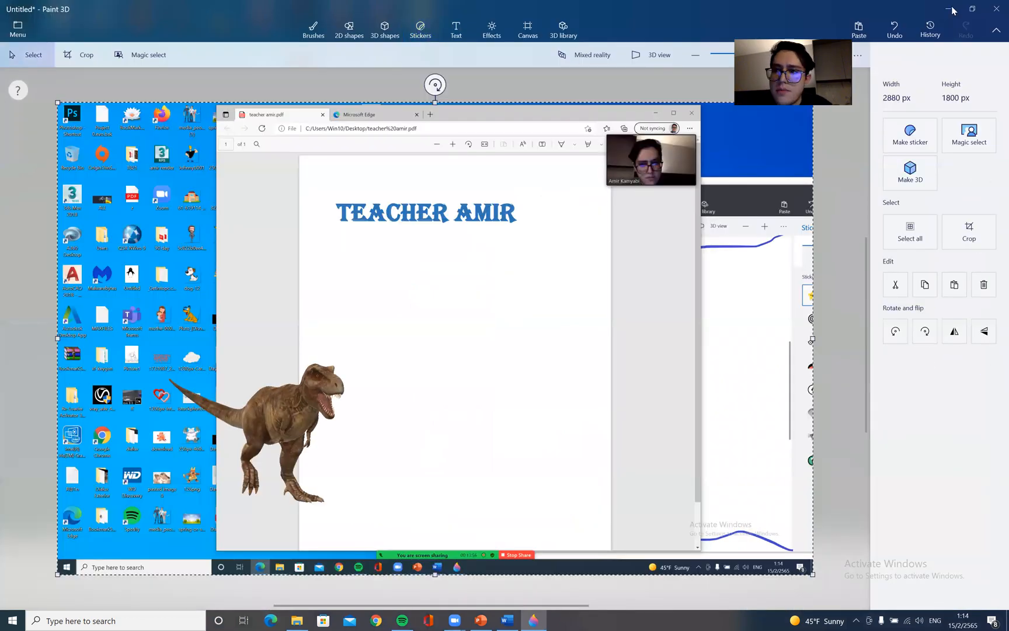
pyautogui.click(972, 9)
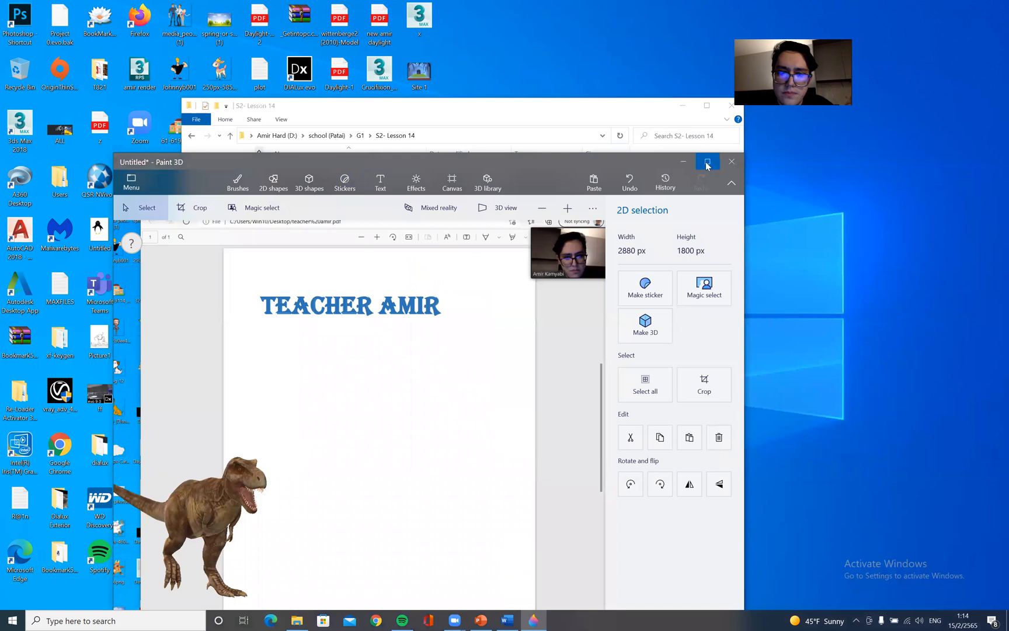
pyautogui.click(707, 163)
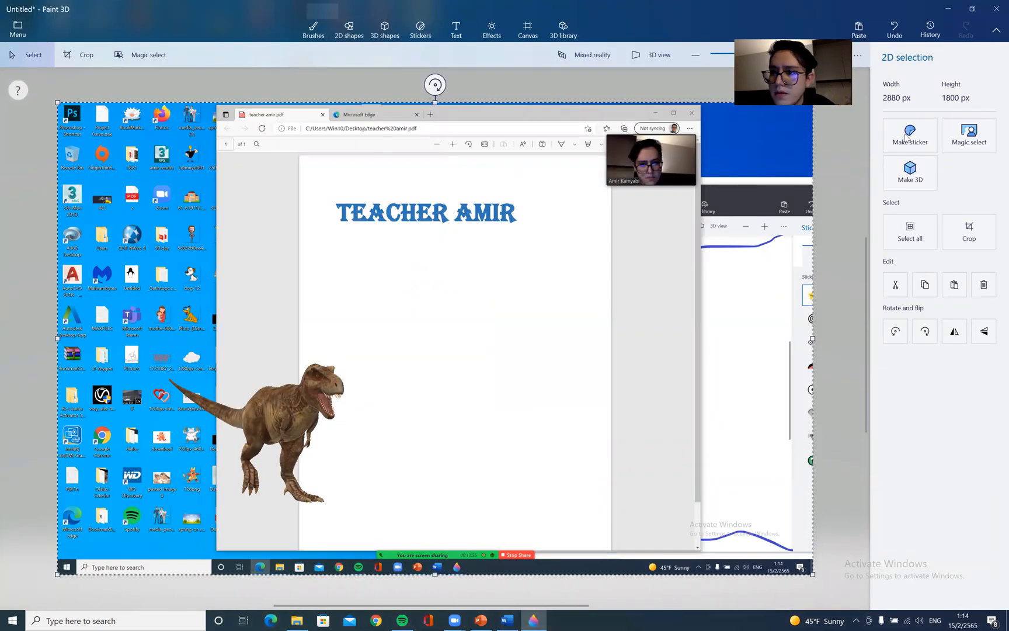
pyautogui.click(910, 172)
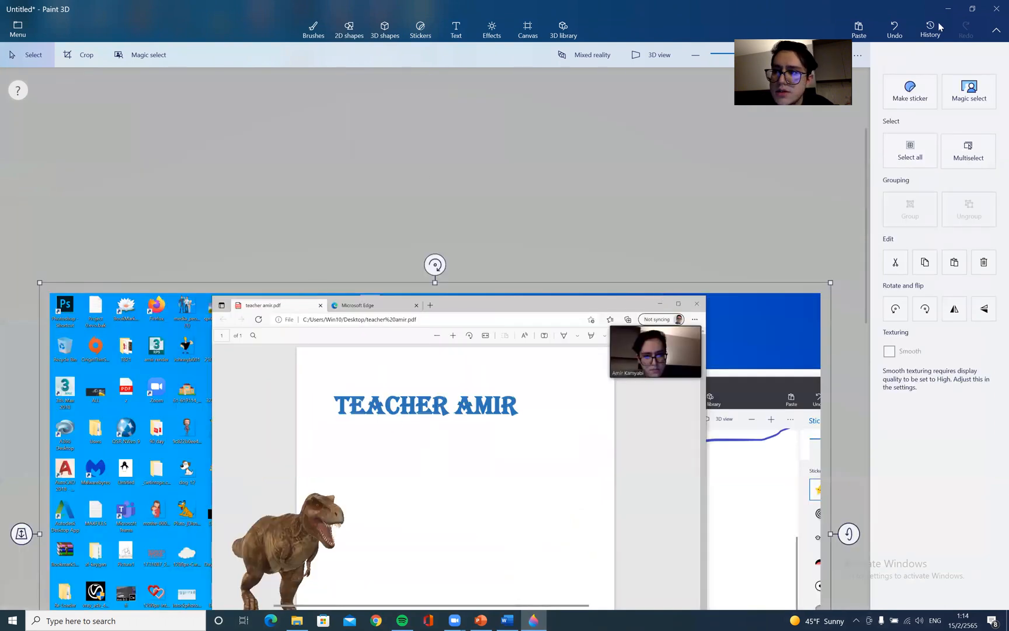
pyautogui.click(972, 9)
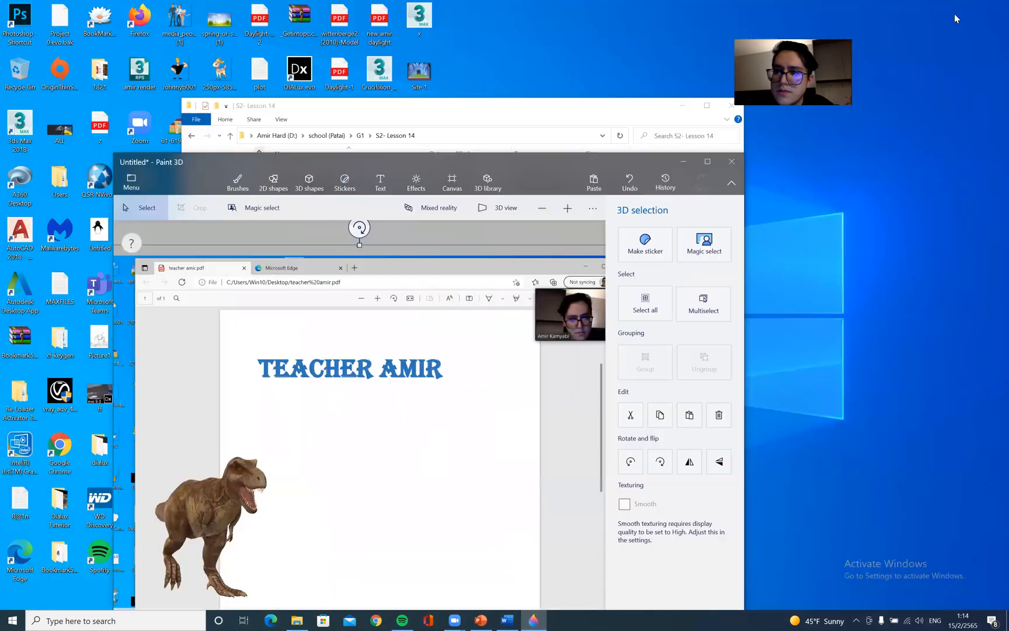
pyautogui.click(707, 161)
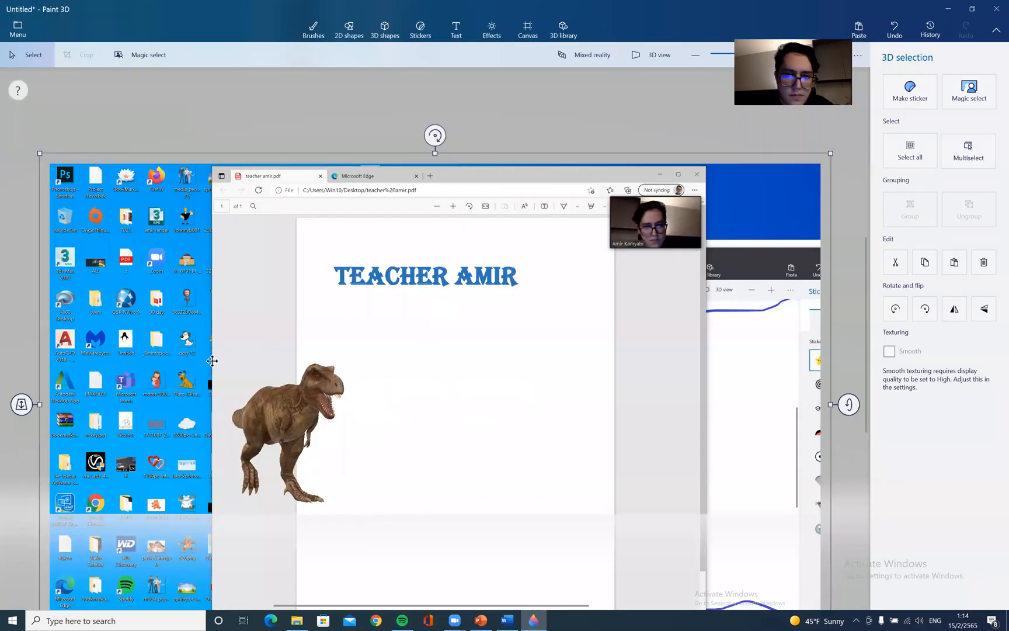
# Try resizing the canvas with its bottom handle and undo the resize
pyautogui.rightClick(343, 319)
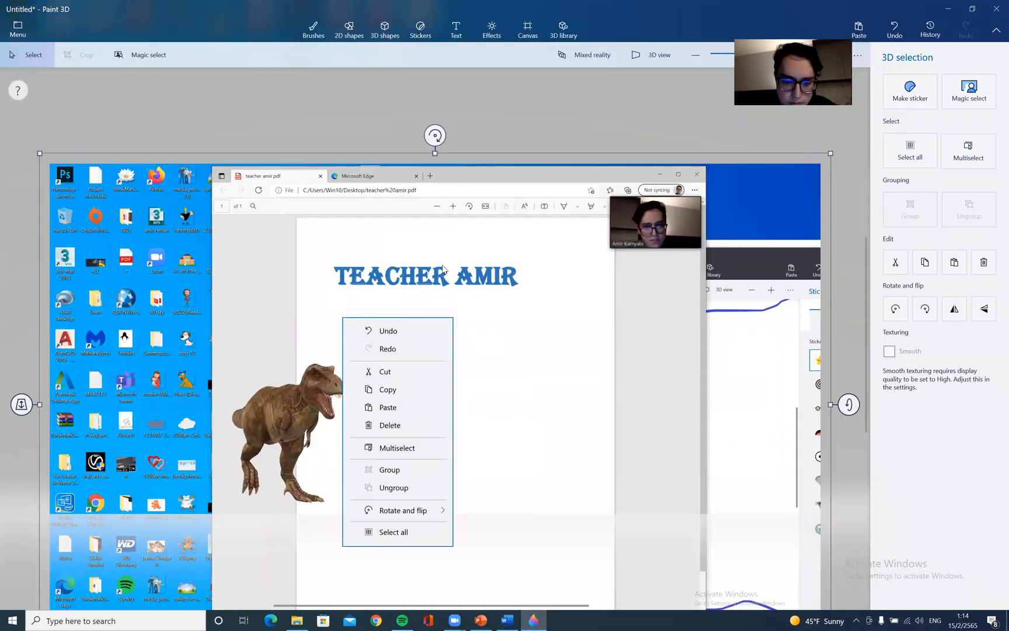
pyautogui.click(570, 310)
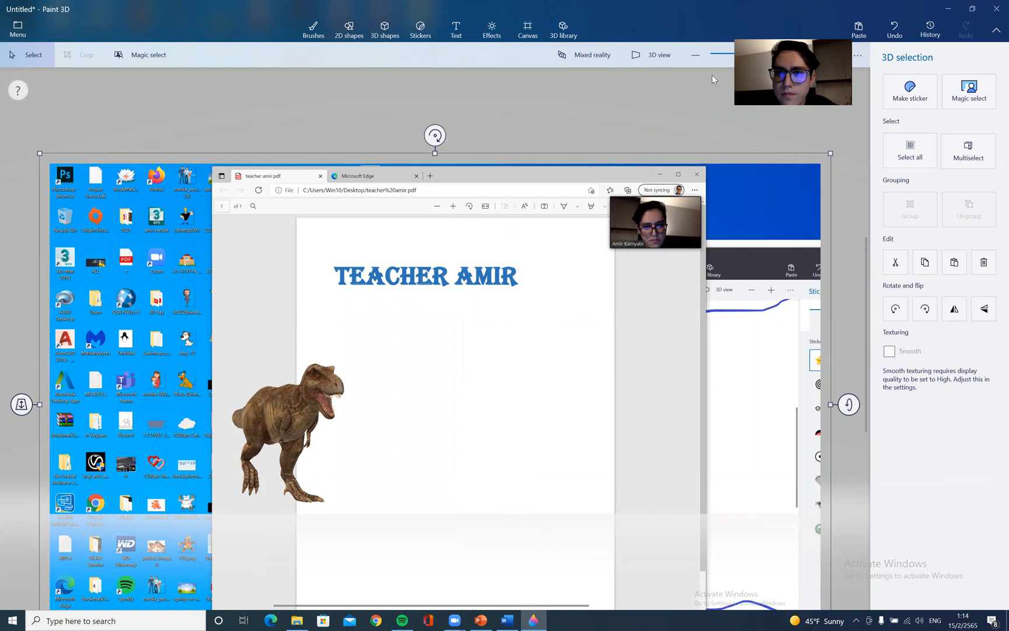
pyautogui.click(520, 33)
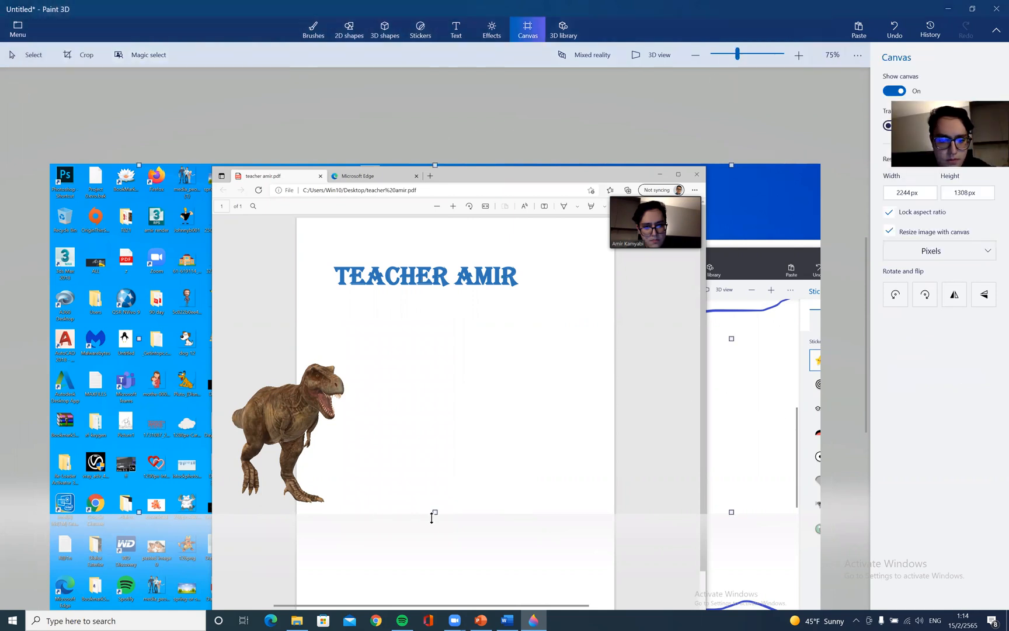
pyautogui.moveTo(435, 509); pyautogui.dragTo(474, 475)
pyautogui.hotkey('ctrl', 'z')
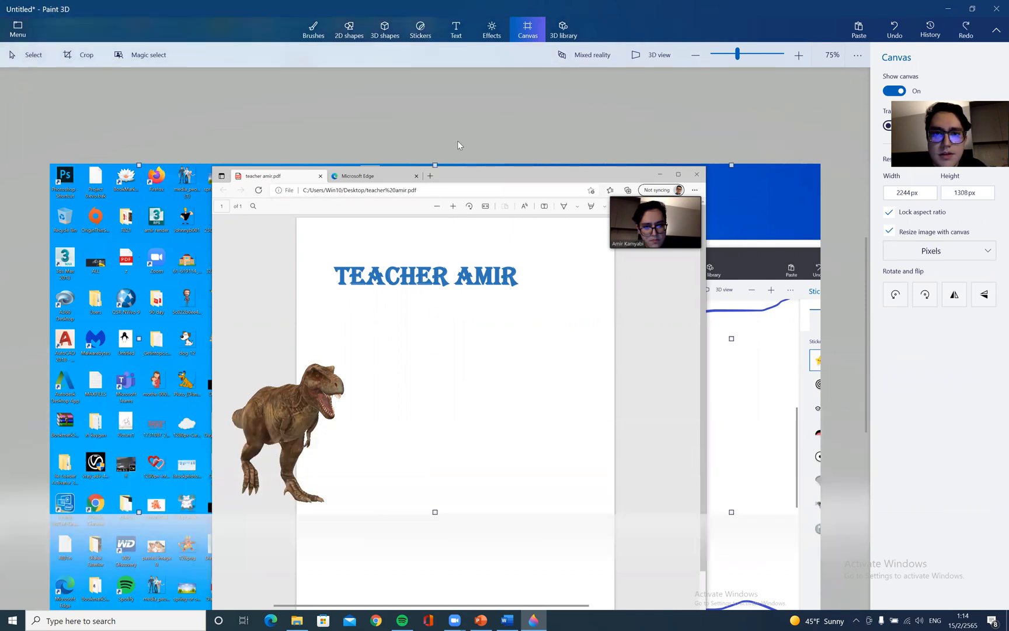
# Select the pasted 3D screen capture and delete it
pyautogui.click(462, 235)
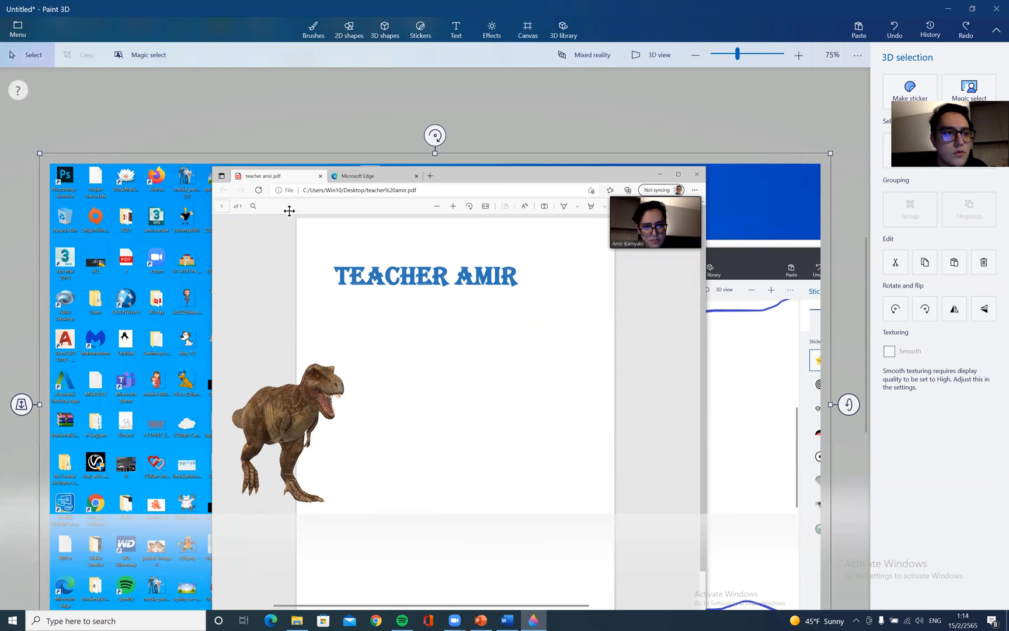
pyautogui.rightClick(129, 216)
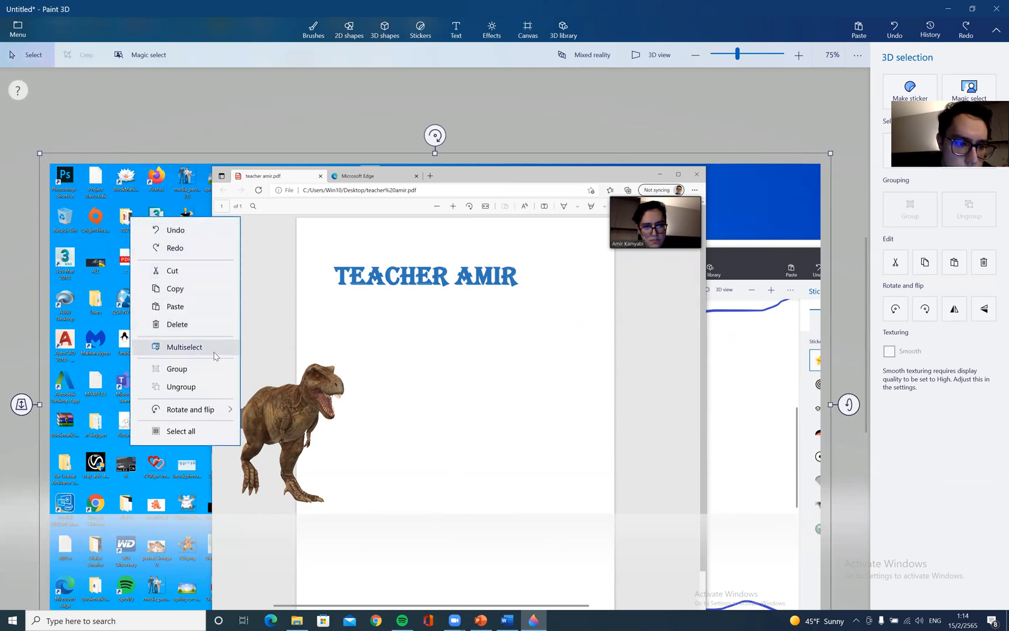
pyautogui.click(215, 353)
pyautogui.click(119, 321)
pyautogui.rightClick(96, 353)
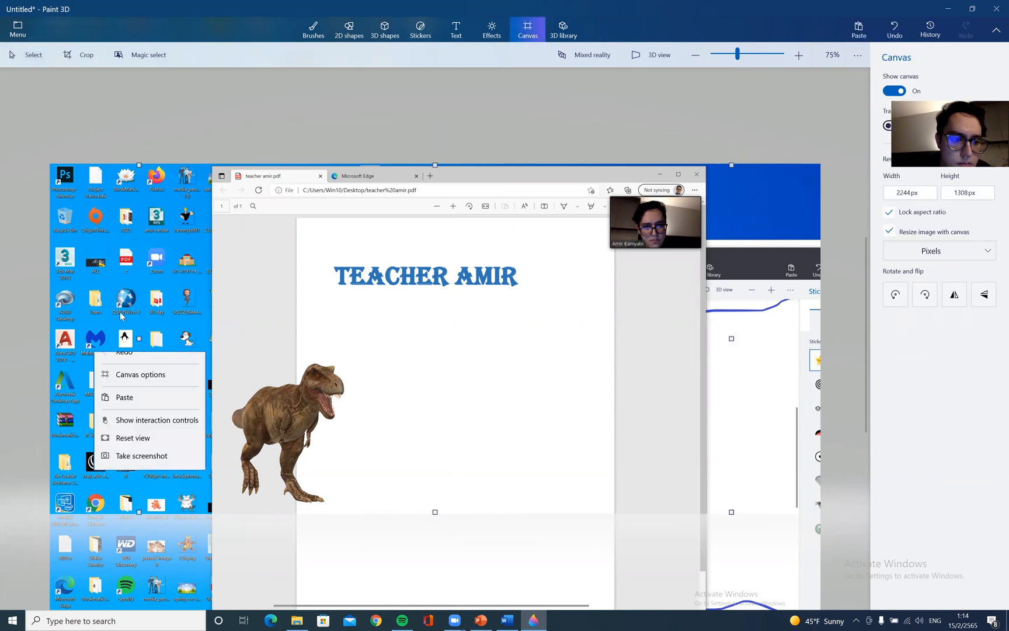
pyautogui.click(141, 274)
pyautogui.click(144, 269)
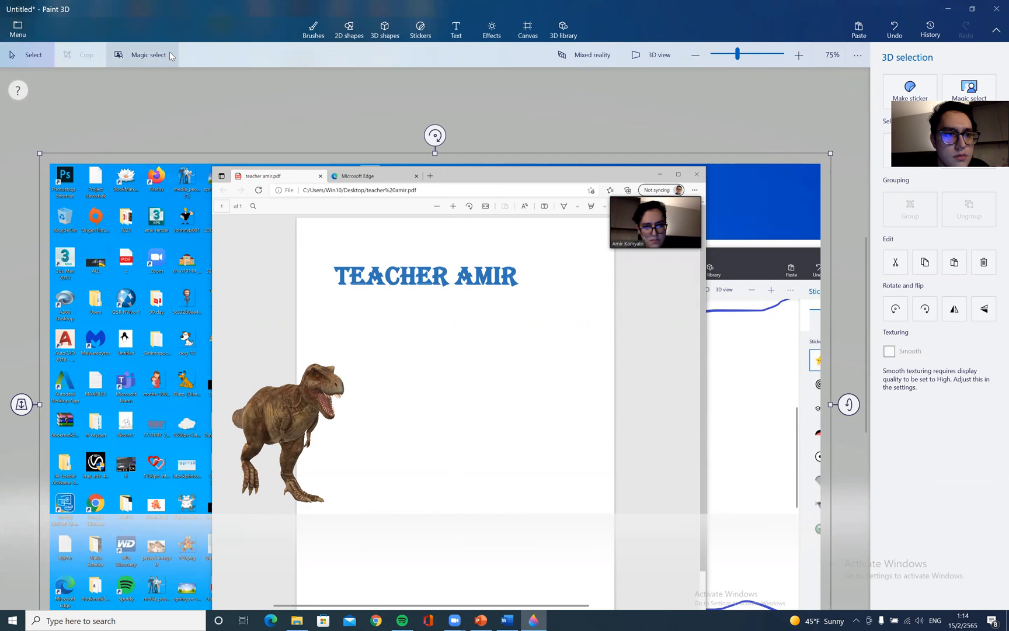
pyautogui.press('Delete')
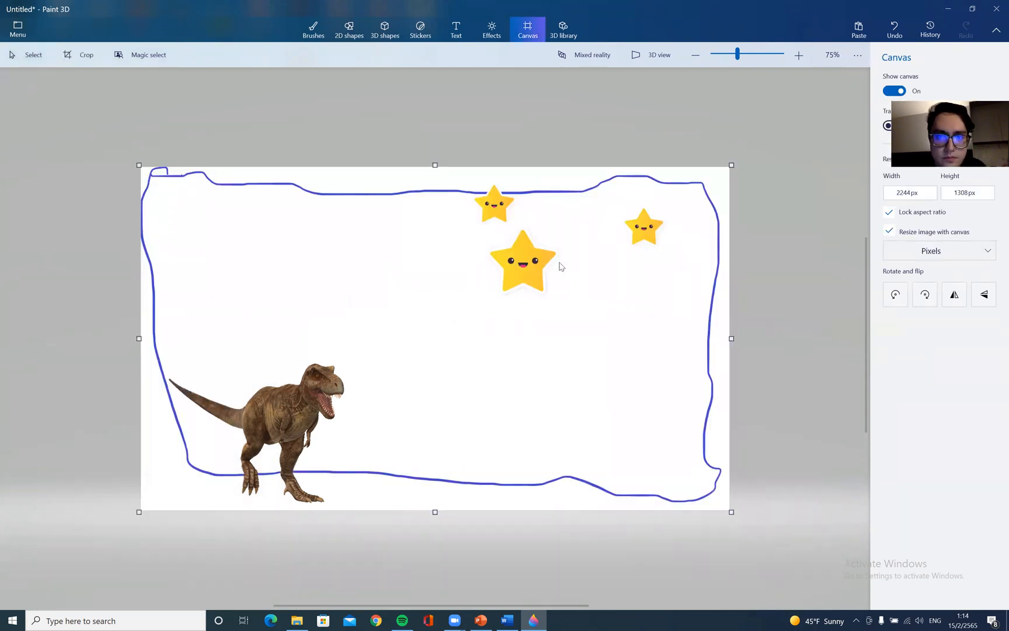
# Paste the screen capture again and crop the canvas to the TEACHER AMIR title, about 734 × 127 px
pyautogui.hotkey('ctrl', 'v')
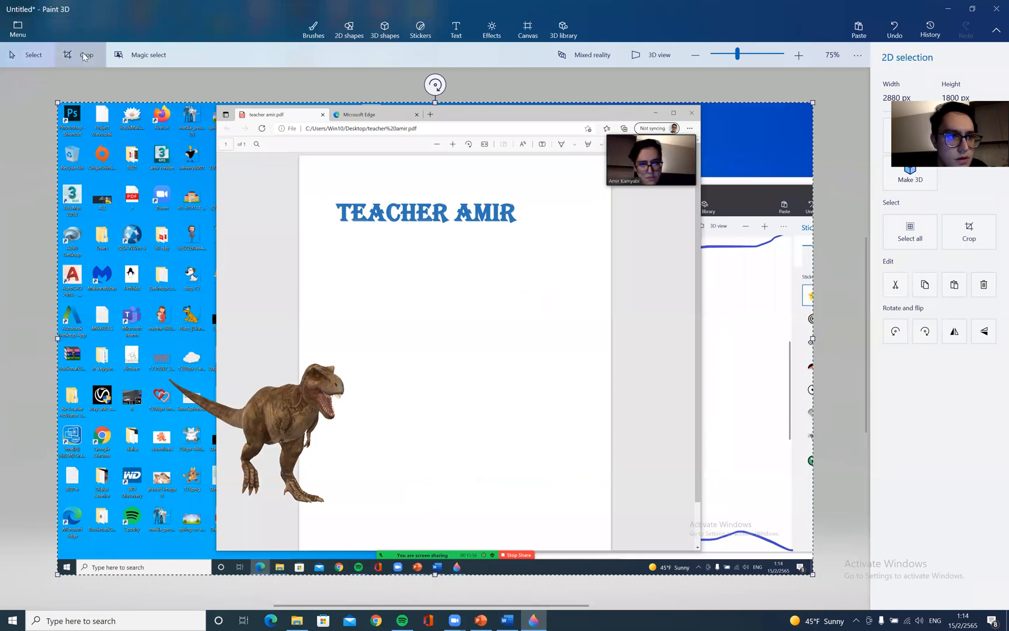
pyautogui.moveTo(56, 339); pyautogui.dragTo(336, 390)
pyautogui.moveTo(819, 569); pyautogui.dragTo(529, 229)
pyautogui.moveTo(426, 96); pyautogui.dragTo(431, 196)
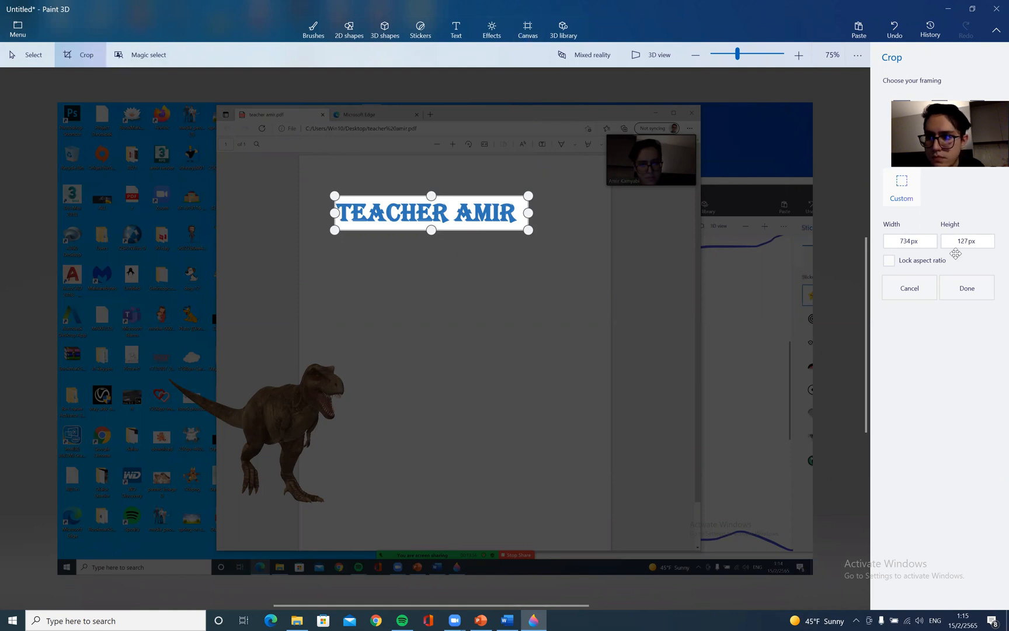
pyautogui.click(967, 287)
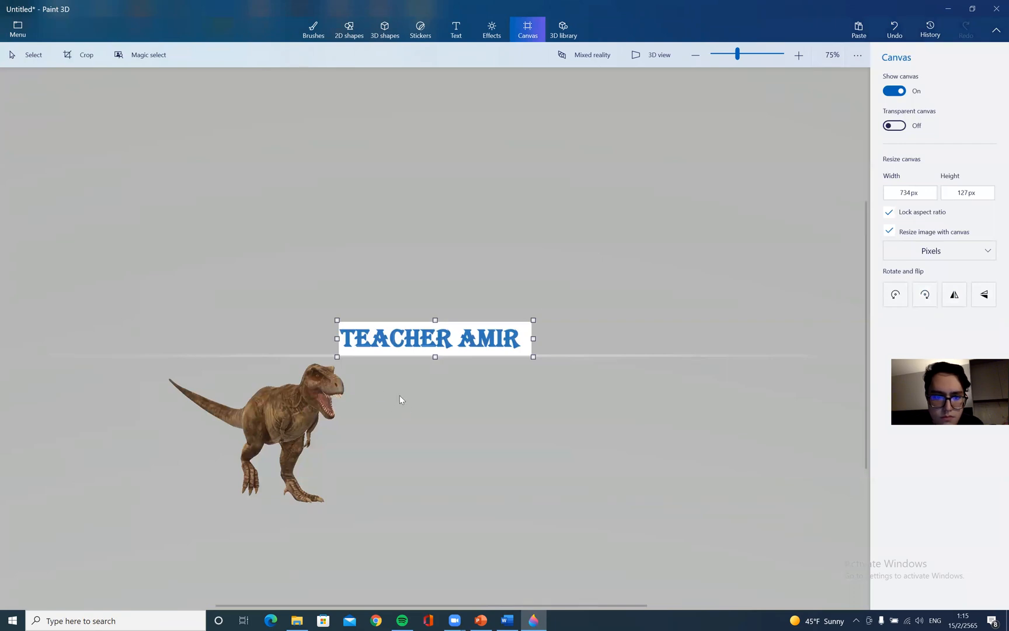
# Shrink the T-Rex model and move it between the words TEACHER and AMIR
pyautogui.moveTo(299, 390); pyautogui.dragTo(357, 321)
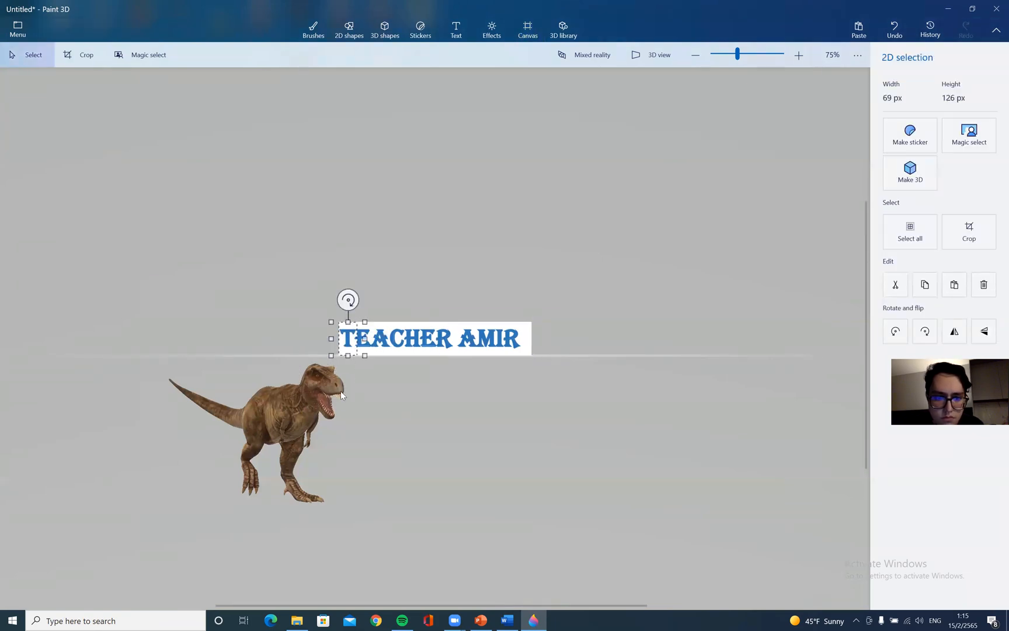
pyautogui.click(340, 396)
pyautogui.click(299, 415)
pyautogui.moveTo(396, 351); pyautogui.dragTo(454, 345)
pyautogui.moveTo(494, 311); pyautogui.dragTo(476, 324)
pyautogui.scroll(-1, 448, 344)
pyautogui.scroll(1, 448, 343)
pyautogui.scroll(5, 453, 337)
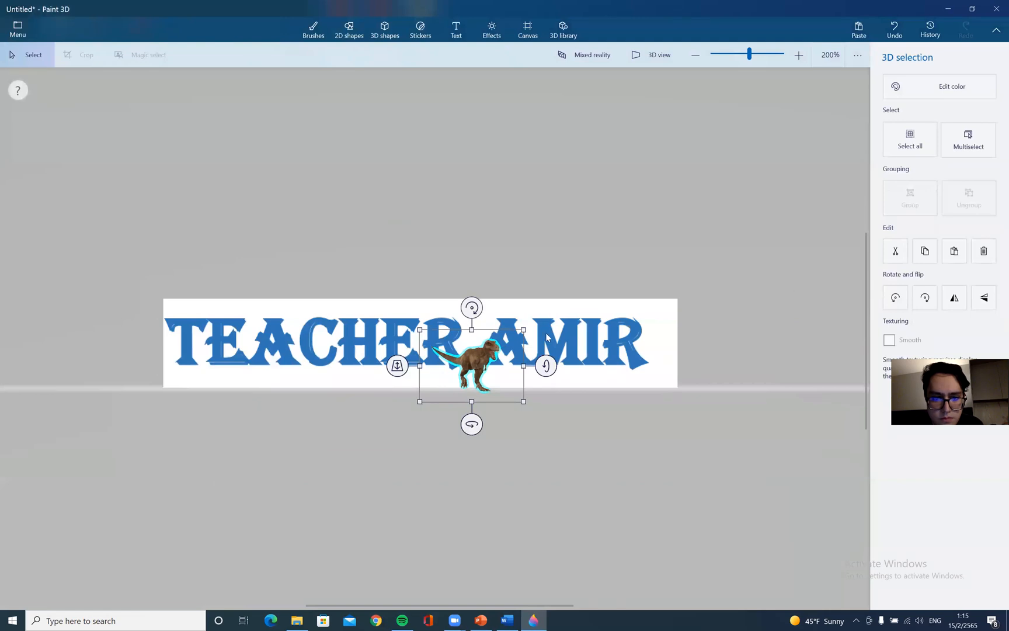
pyautogui.moveTo(523, 332); pyautogui.dragTo(493, 351)
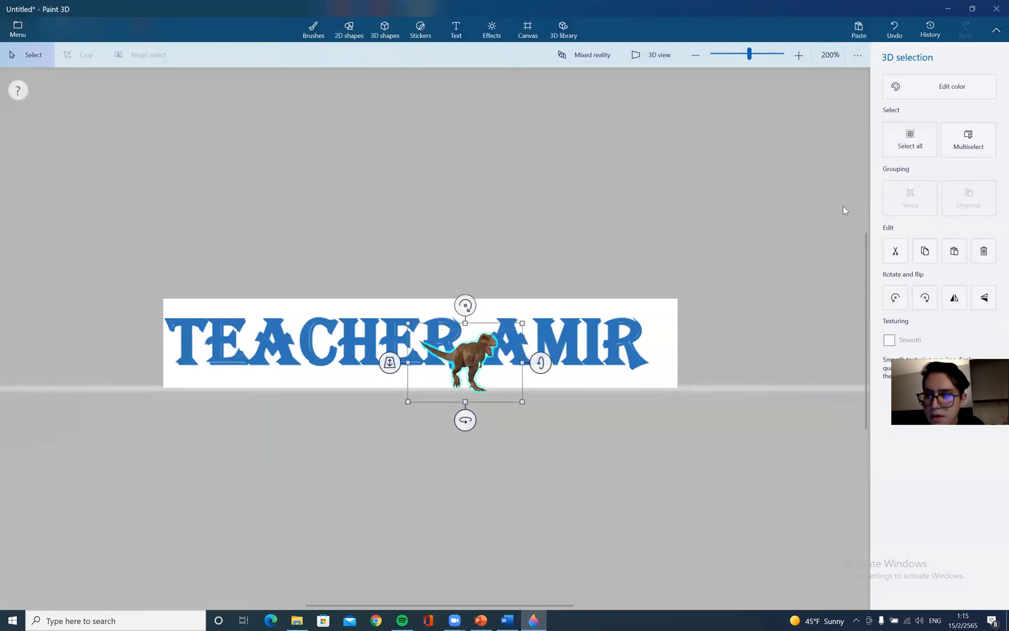
# Place the Happy mouth sticker just below the end of AMIR
pyautogui.click(387, 28)
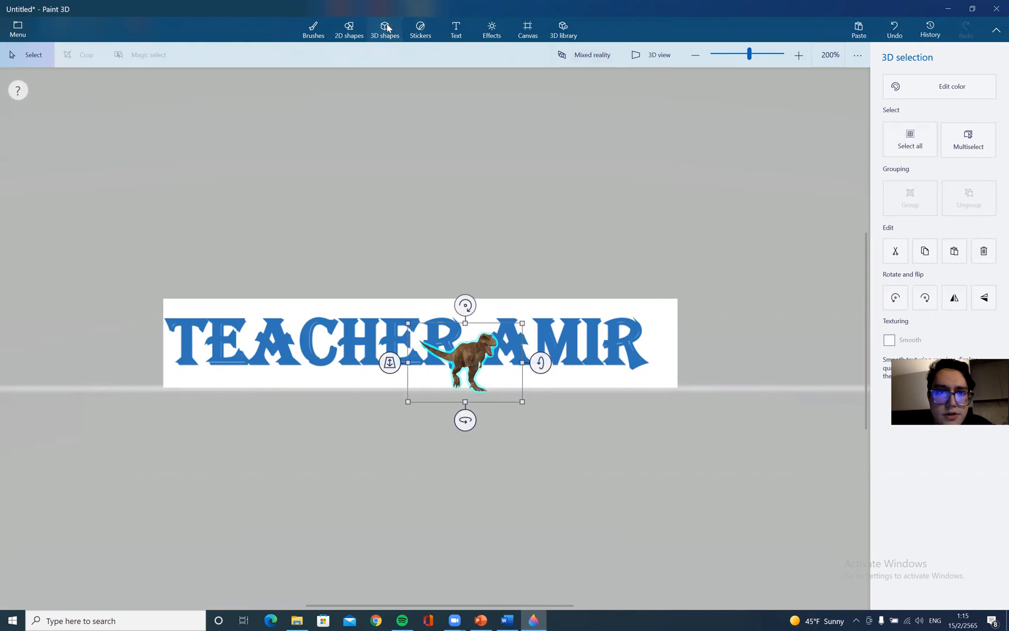
pyautogui.click(431, 28)
pyautogui.click(921, 249)
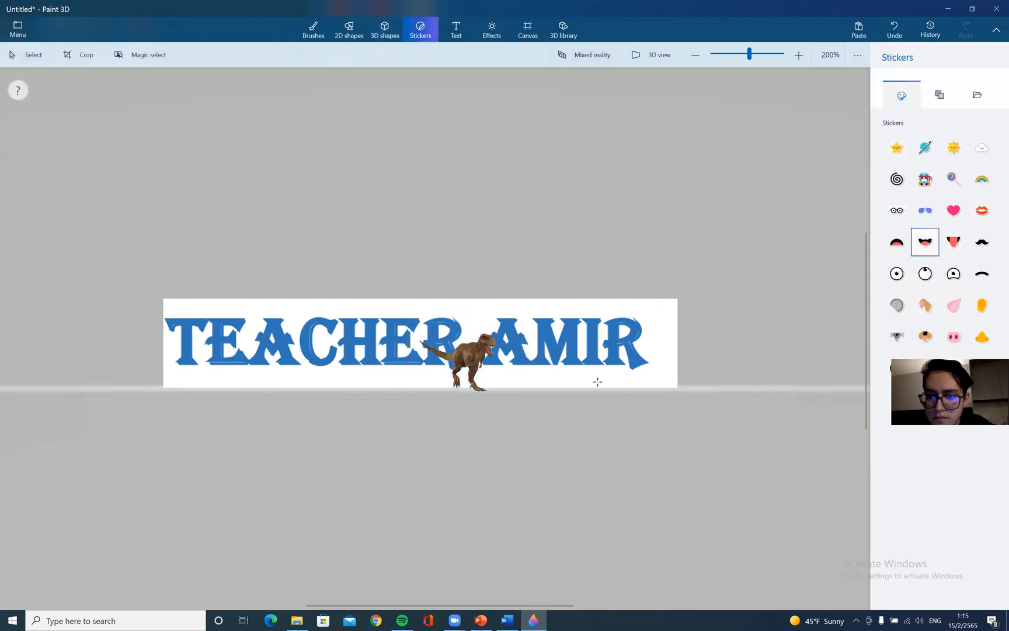
pyautogui.moveTo(632, 372); pyautogui.dragTo(661, 357)
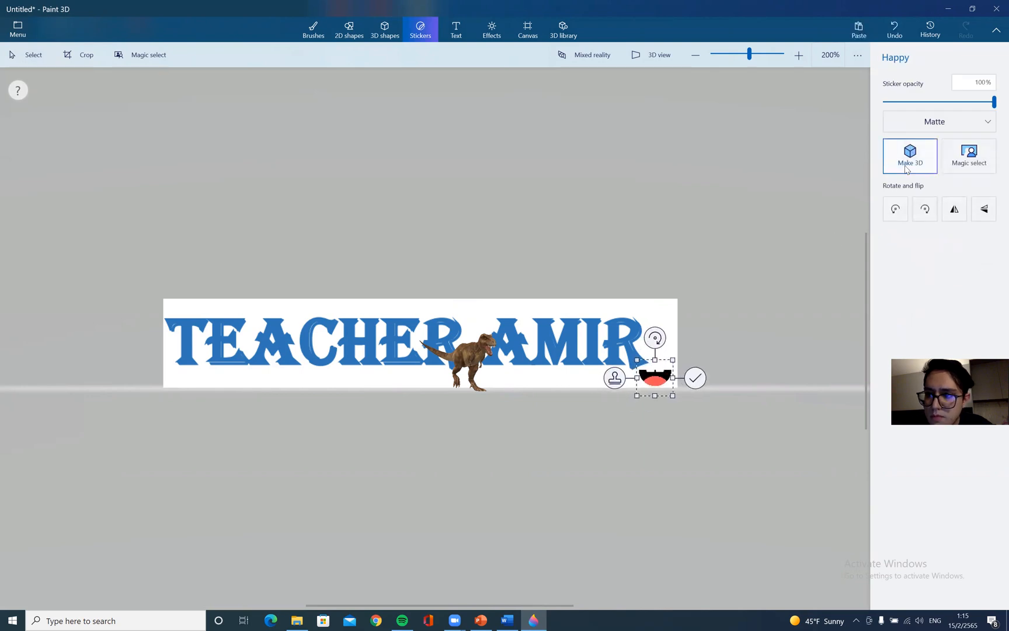
# Draw a yellow multipoint star 2D shape on the top-left corner of the T in TEACHER
pyautogui.click(385, 30)
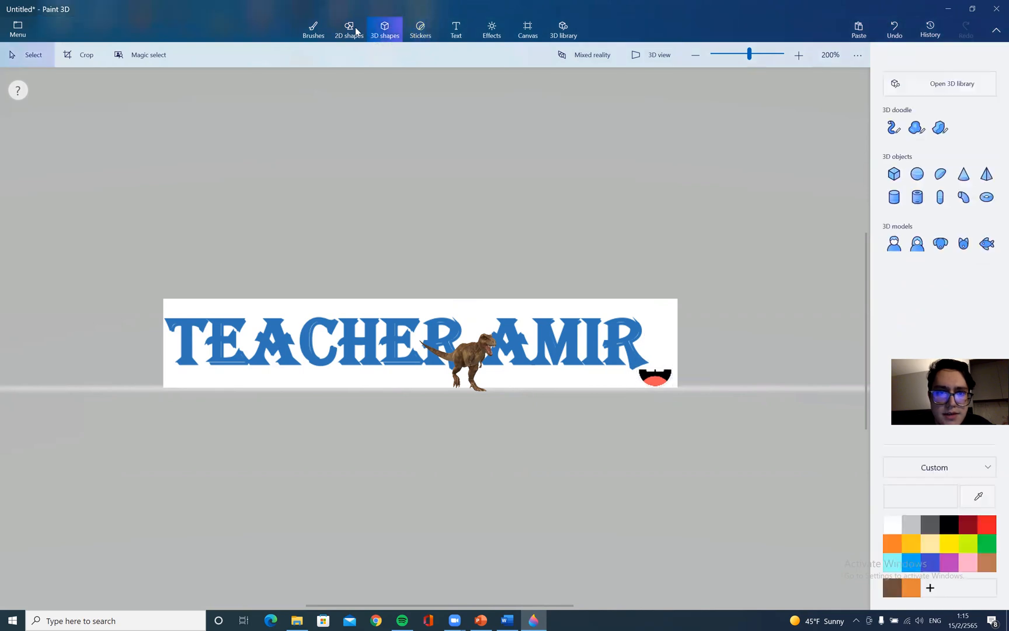
pyautogui.click(349, 29)
pyautogui.click(894, 215)
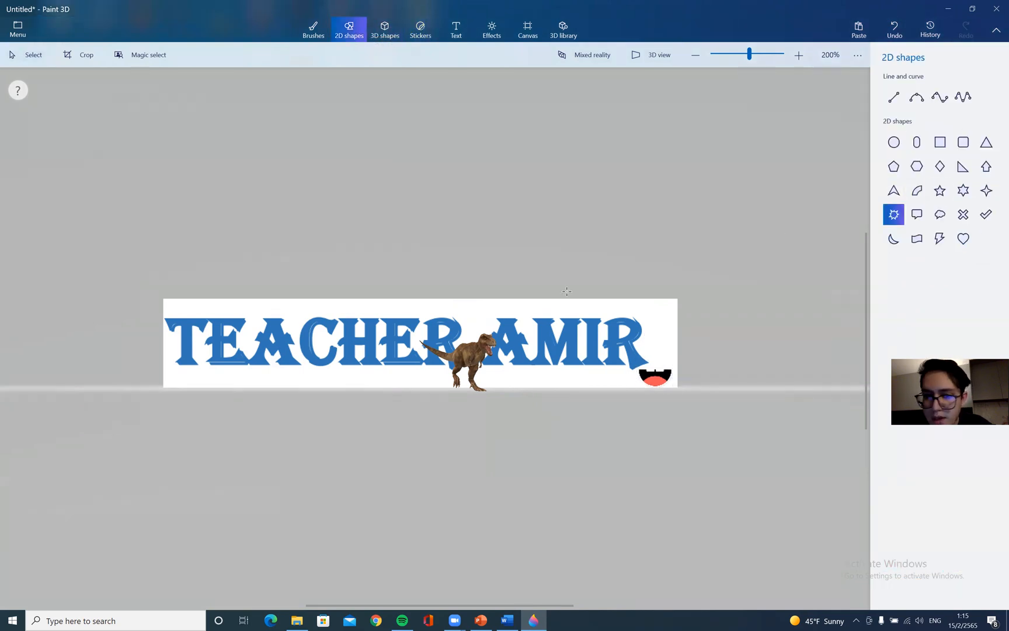
pyautogui.moveTo(188, 304)
pyautogui.mouseDown()
pyautogui.moveTo(221, 336)
pyautogui.moveTo(195, 310)
pyautogui.mouseUp()
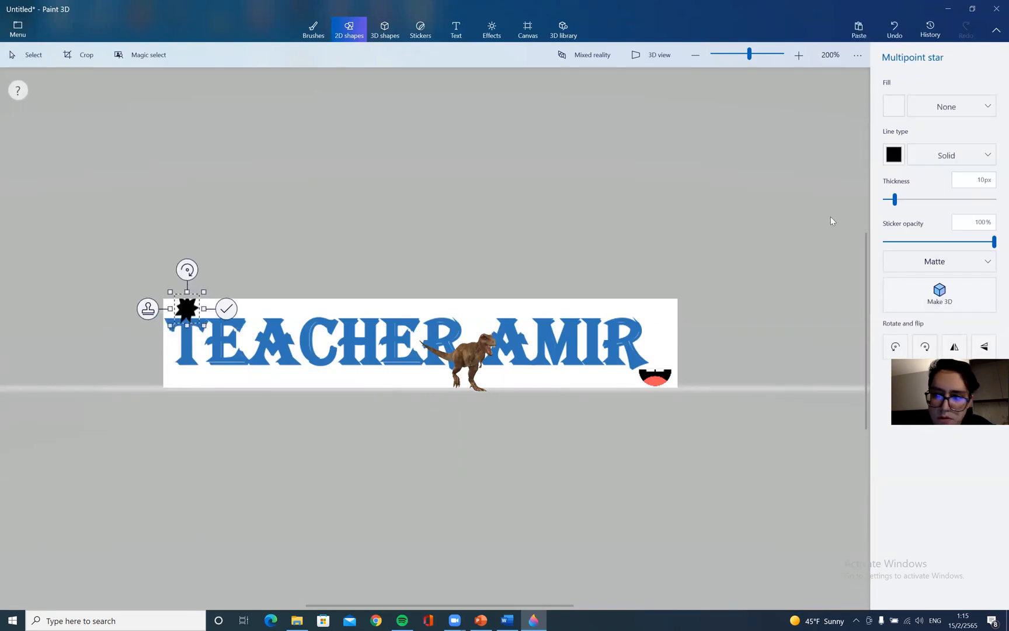
pyautogui.click(894, 154)
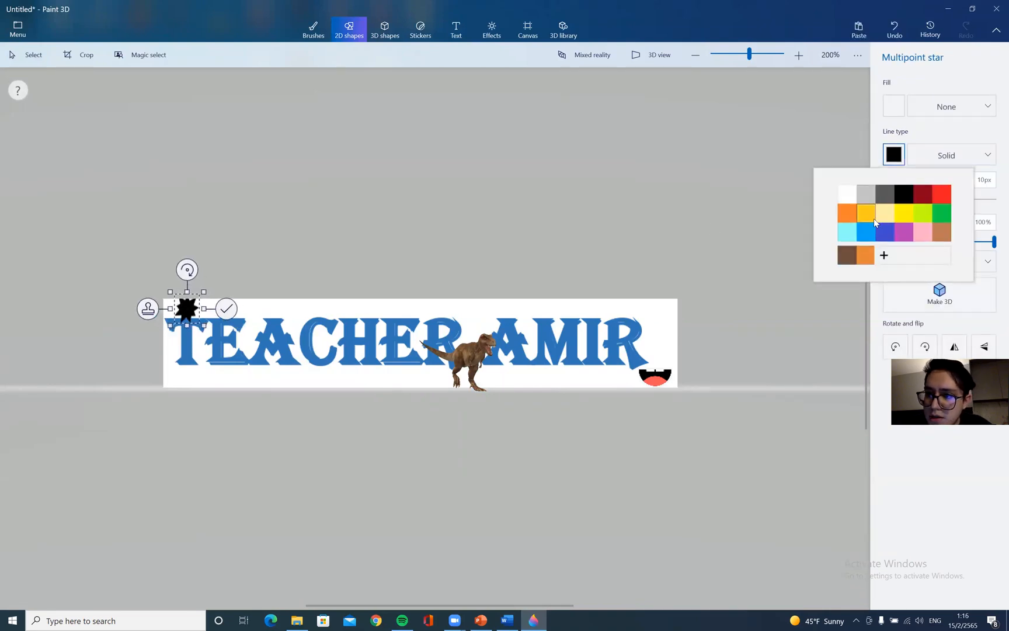
pyautogui.click(904, 213)
pyautogui.click(549, 201)
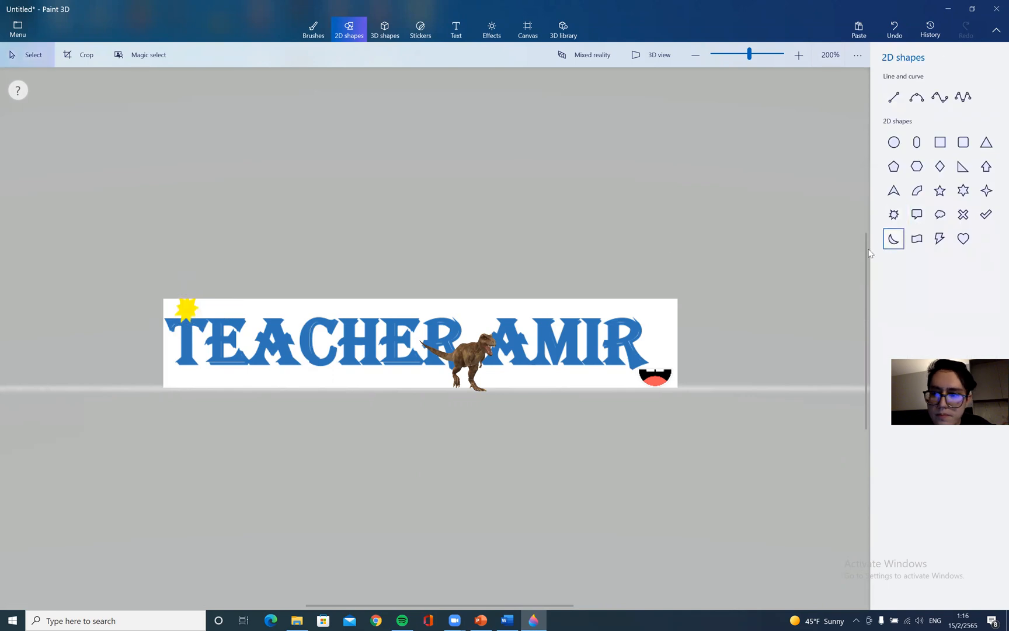
# Draw a red thought bubble 2D shape above the end of AMIR
pyautogui.moveTo(187, 315); pyautogui.dragTo(263, 316)
pyautogui.click(828, 201)
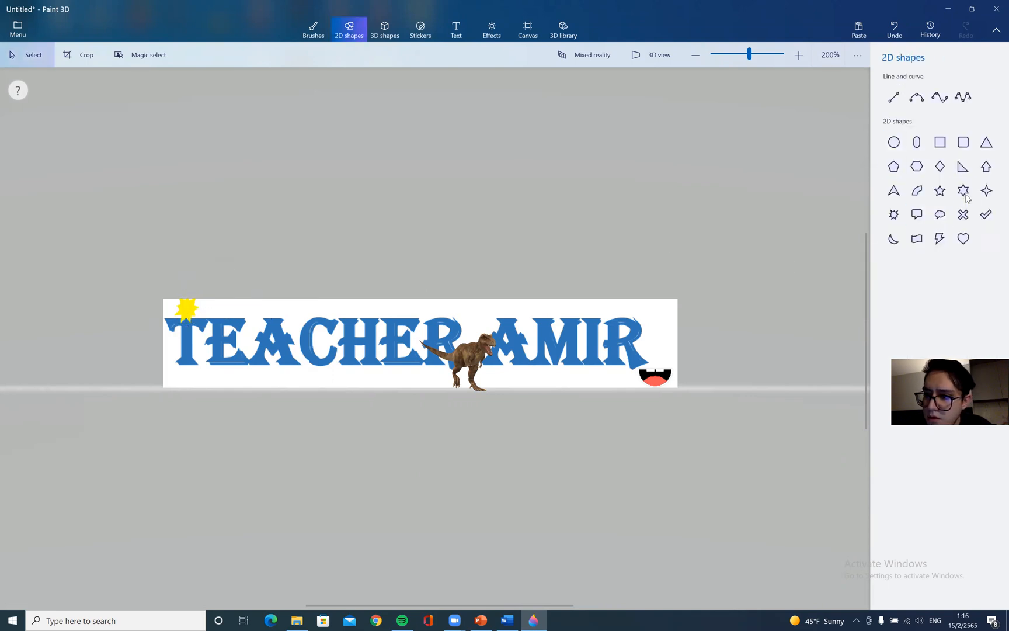
pyautogui.click(946, 218)
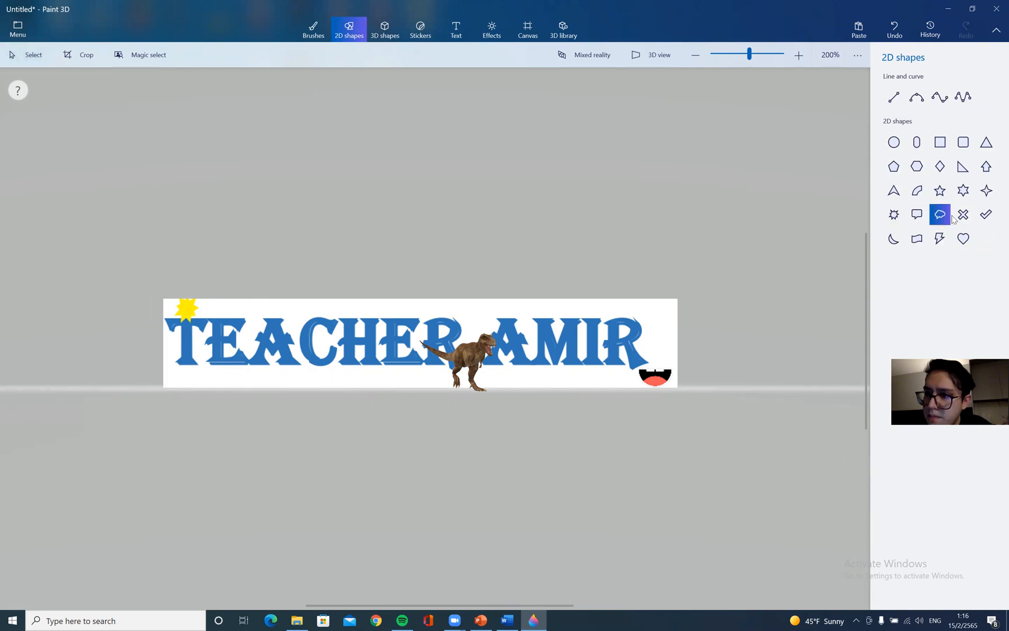
pyautogui.moveTo(666, 312)
pyautogui.mouseDown()
pyautogui.moveTo(638, 315)
pyautogui.moveTo(674, 297)
pyautogui.mouseUp()
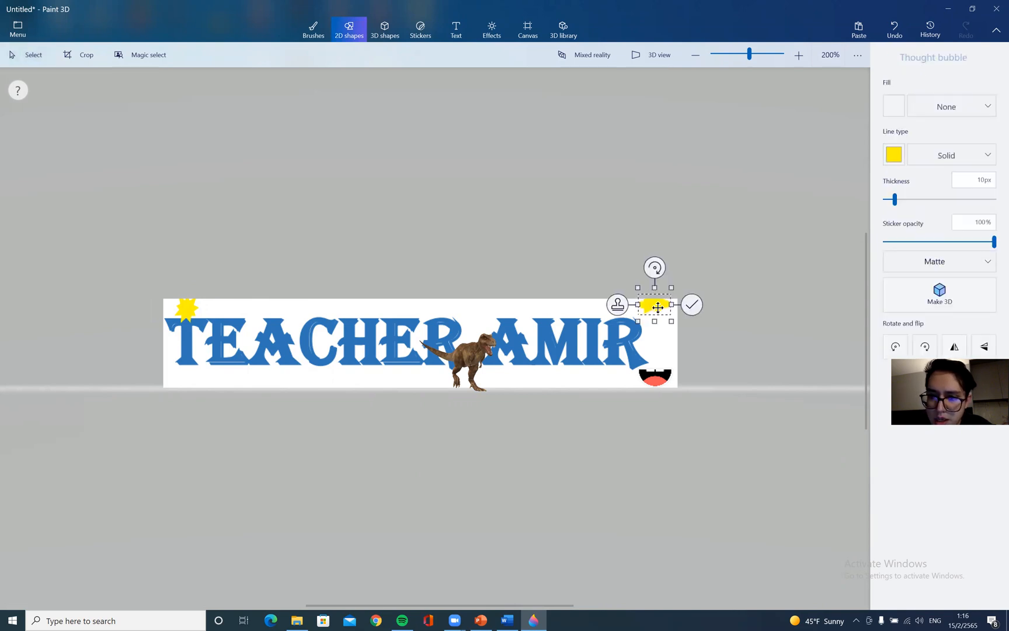
pyautogui.click(894, 154)
pyautogui.click(941, 193)
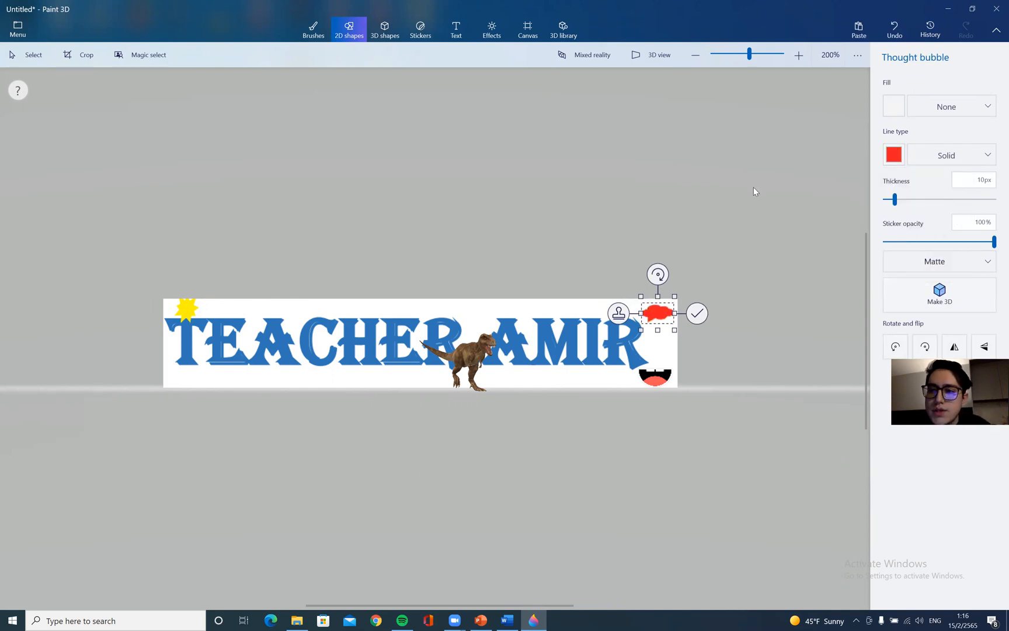
pyautogui.click(734, 161)
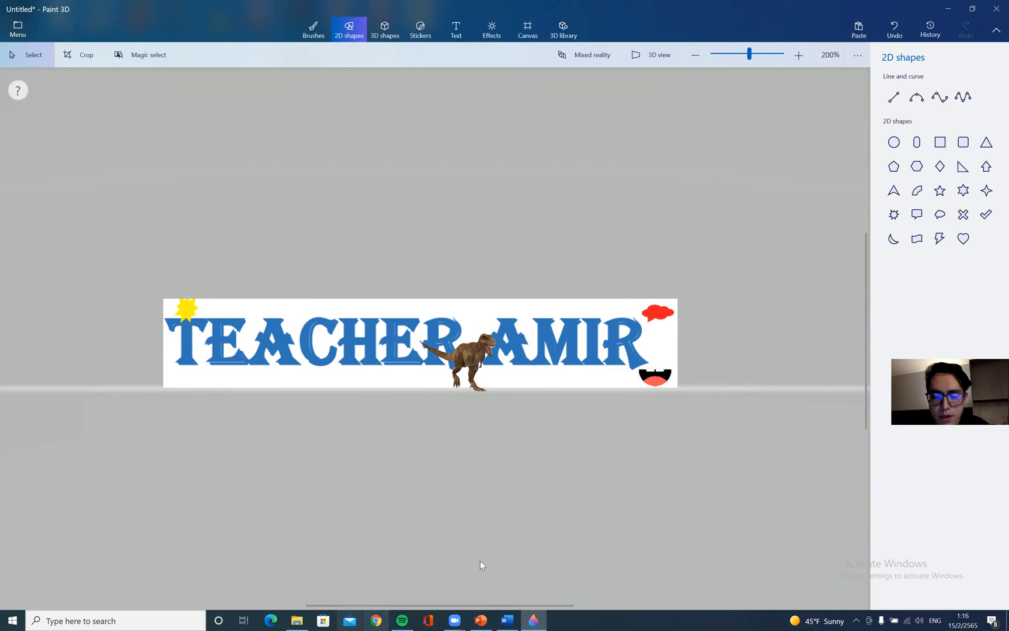
# Switch to the Word document to view the TEACHER AMIR heading, then return to Paint 3D
pyautogui.click(507, 620)
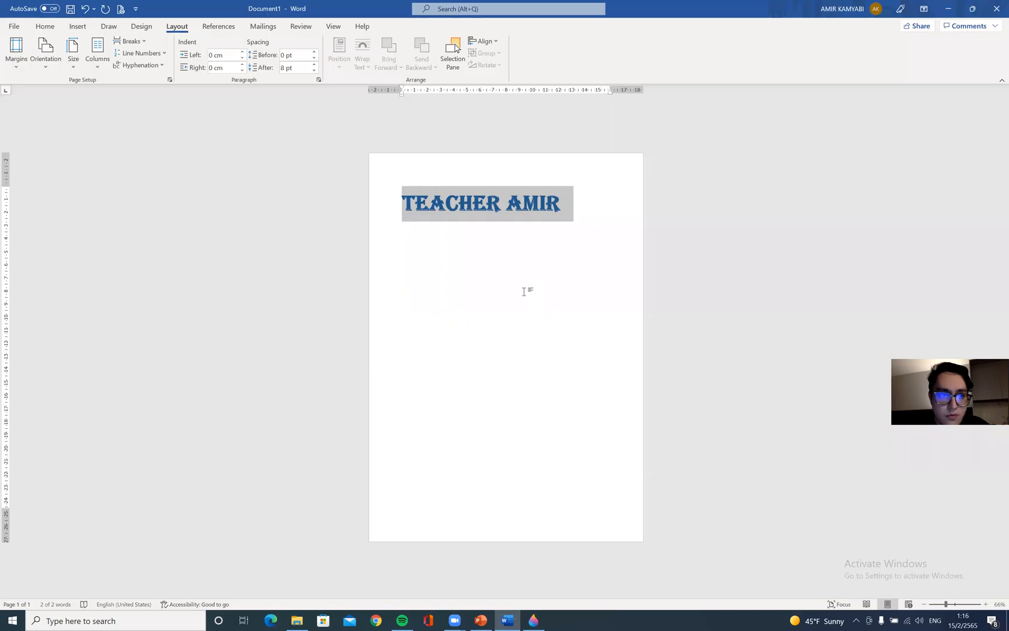
pyautogui.click(496, 209)
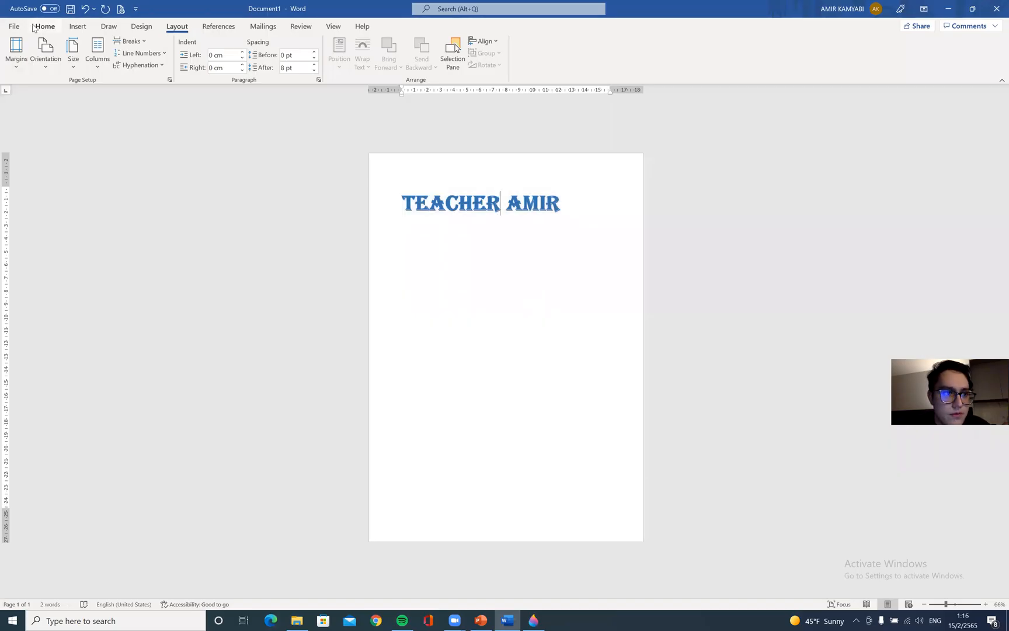
pyautogui.click(14, 27)
pyautogui.click(14, 31)
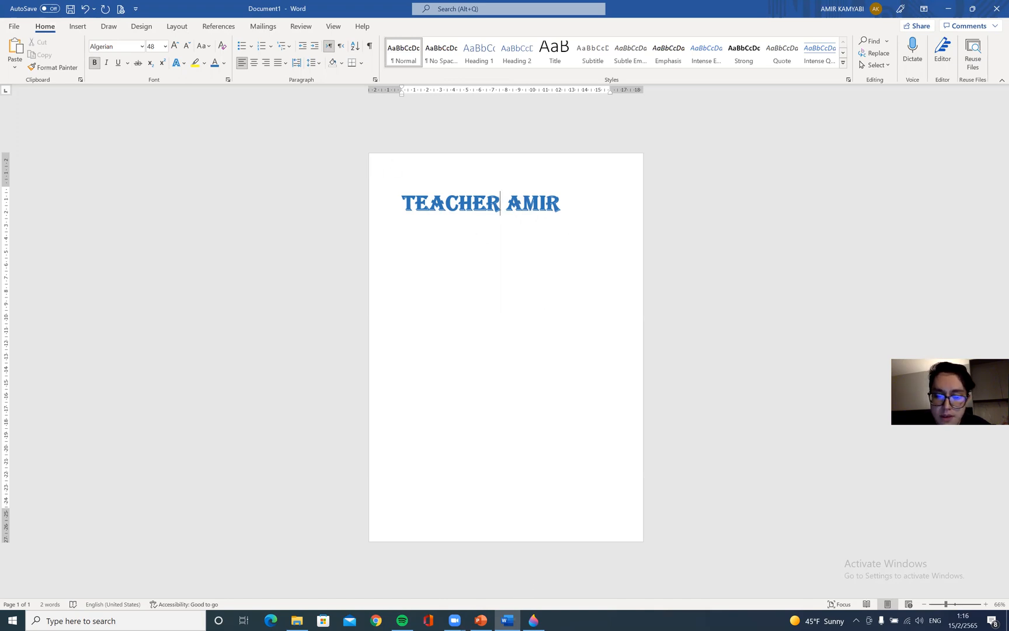
pyautogui.click(533, 620)
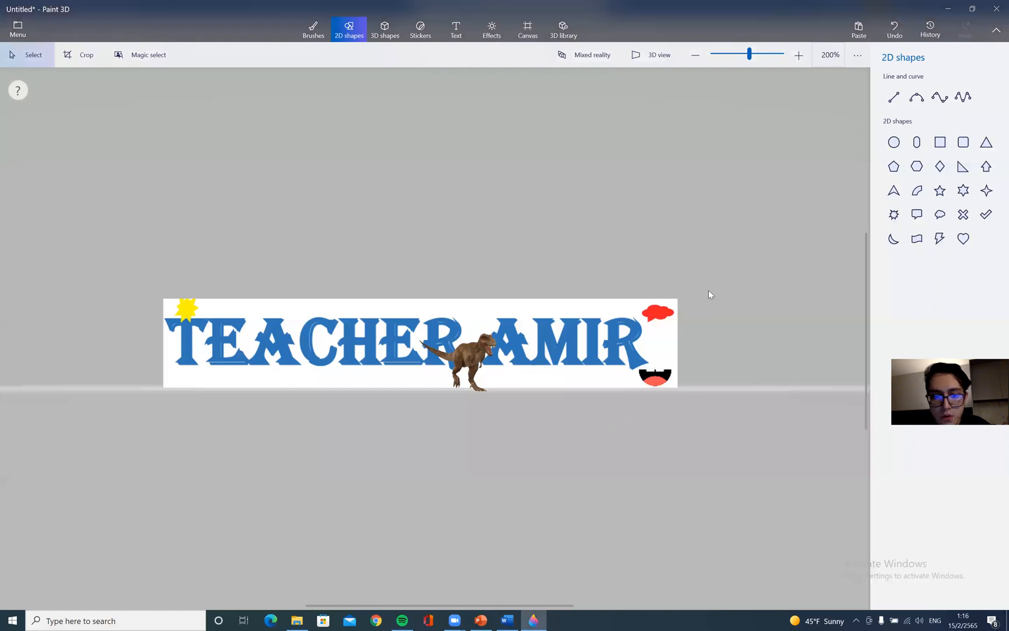
# Start a new Paint 3D project without saving the current picture
pyautogui.click(17, 28)
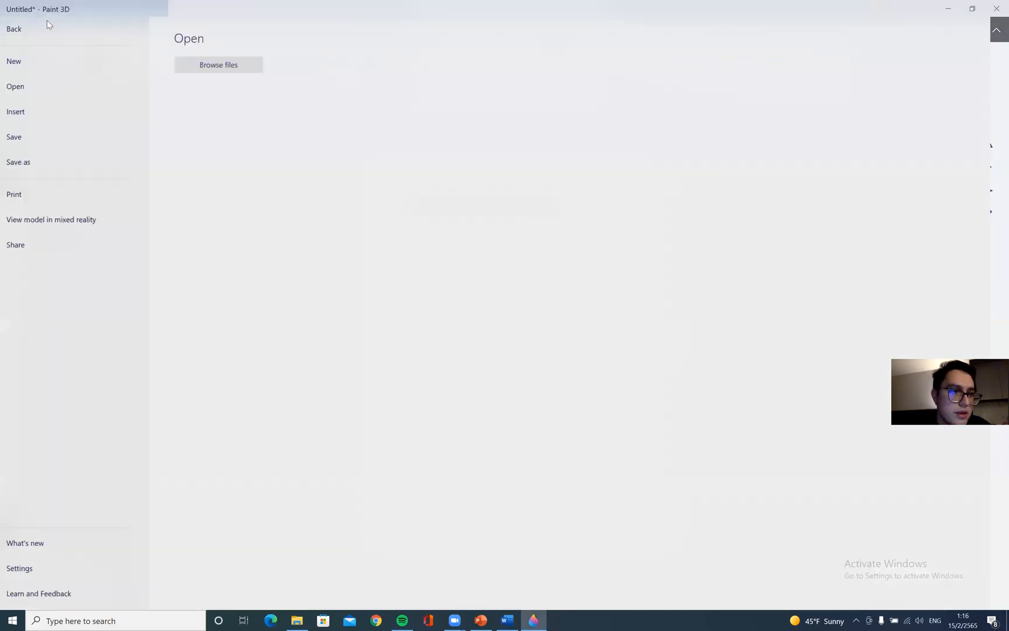
pyautogui.click(36, 61)
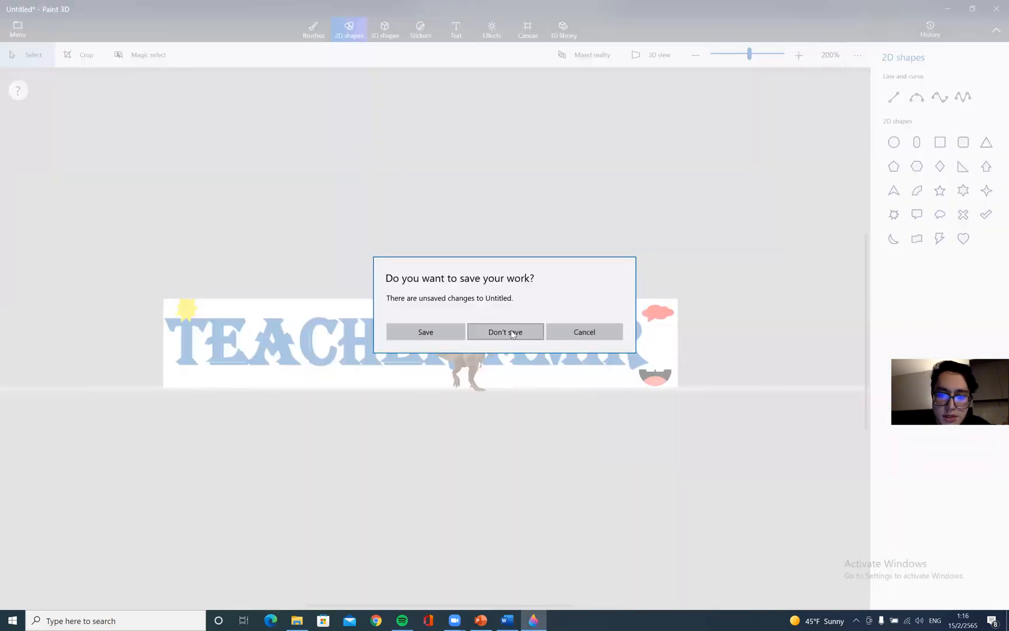
pyautogui.click(511, 333)
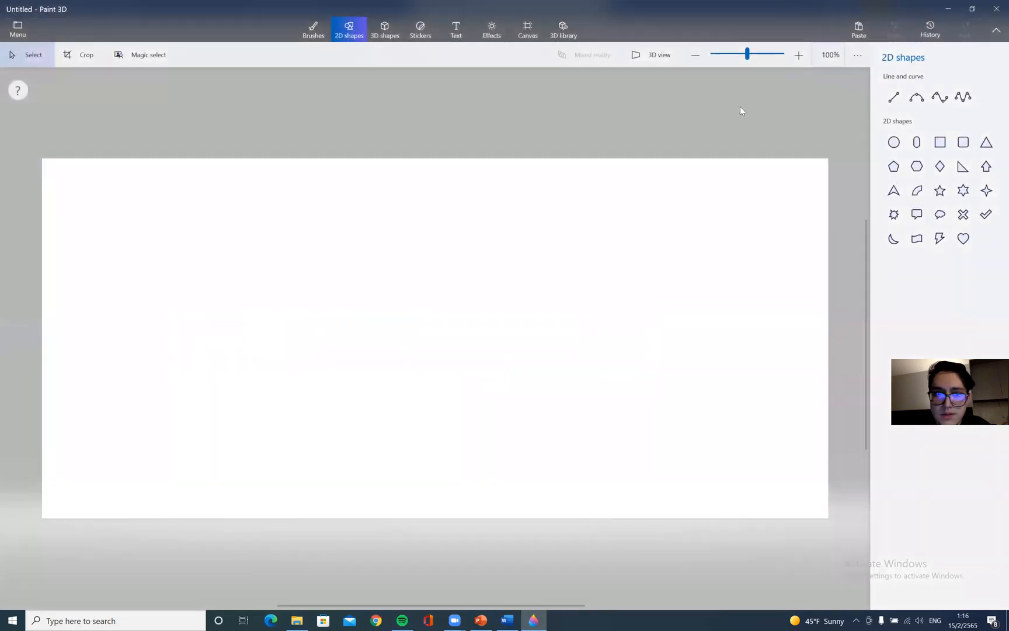
pyautogui.click(394, 28)
pyautogui.click(417, 35)
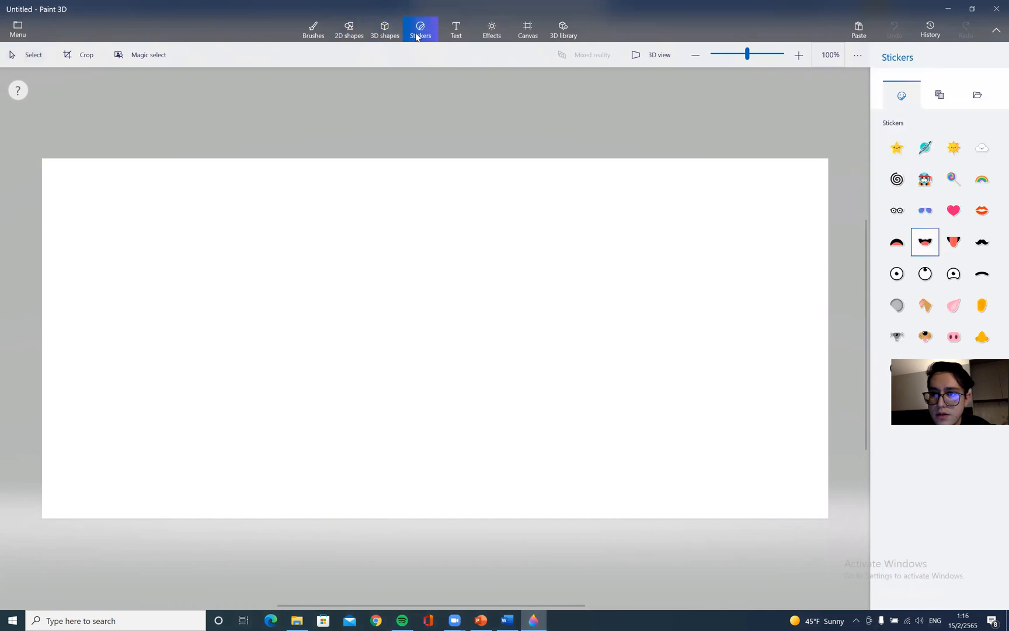
pyautogui.click(456, 36)
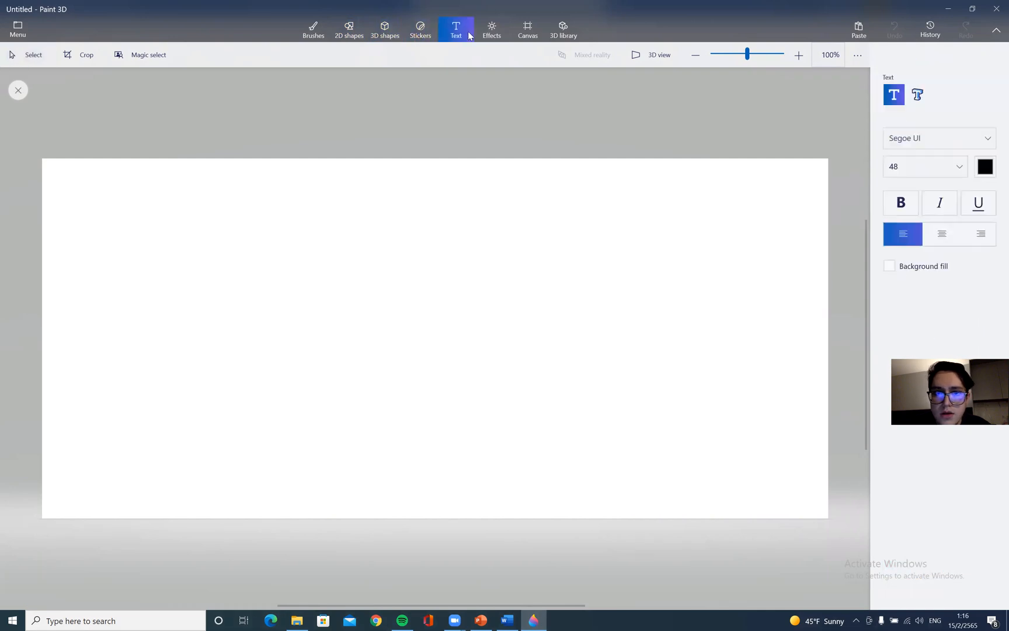
pyautogui.click(505, 33)
# Resize the canvas by percentage to half size, 1122 × 514 px, and switch the units back to pixels
pyautogui.click(537, 27)
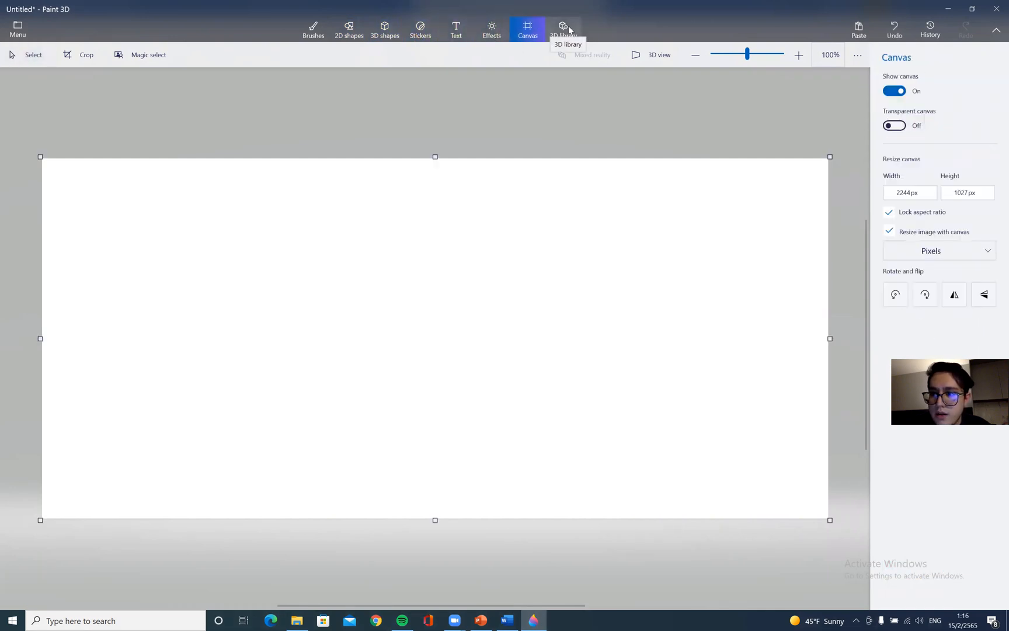
pyautogui.click(967, 251)
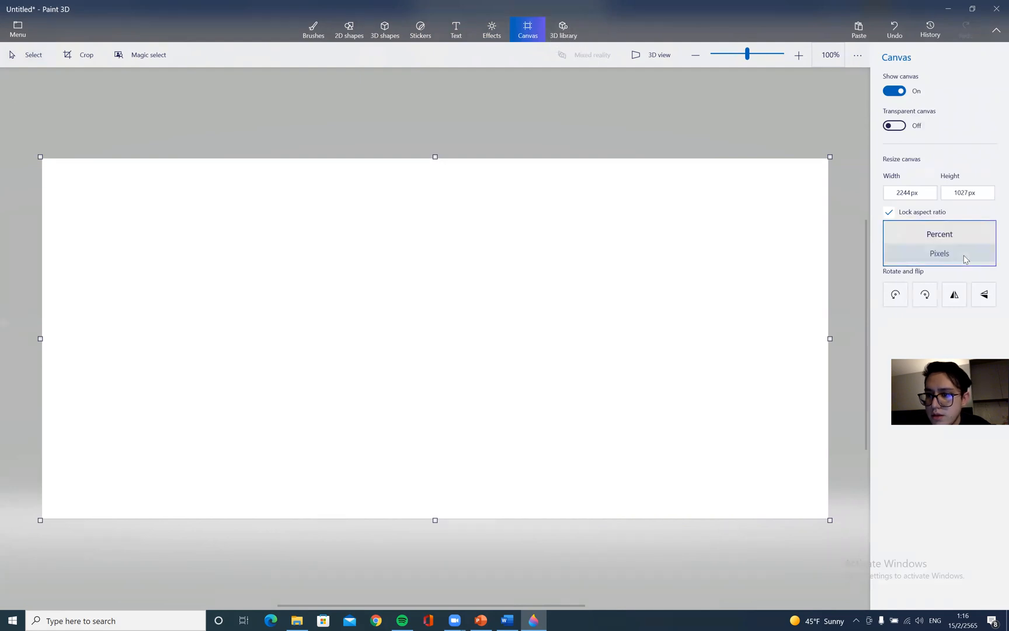
pyautogui.click(964, 232)
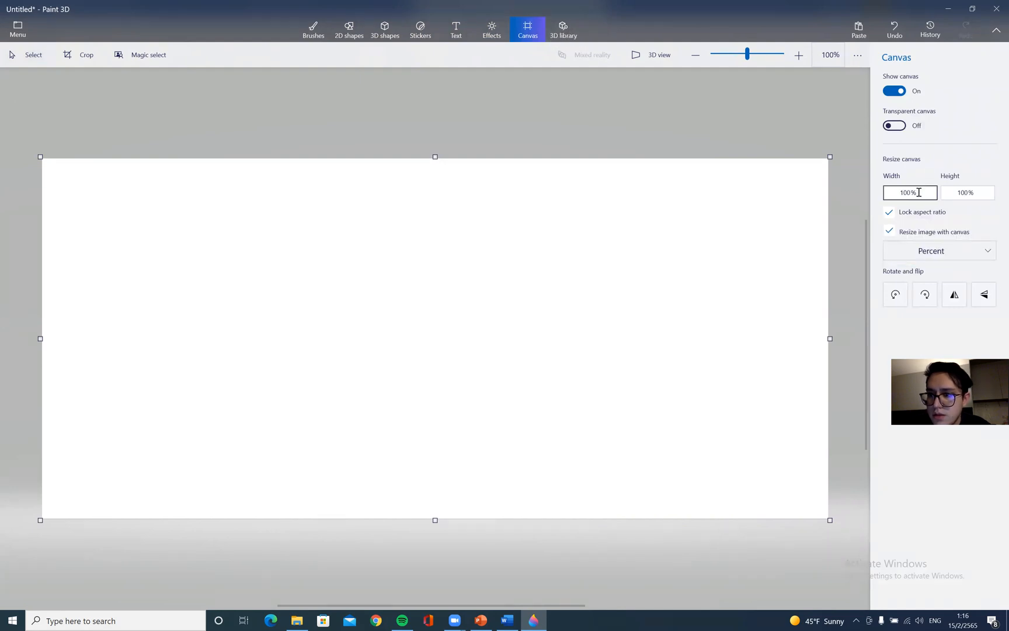
pyautogui.click(919, 192)
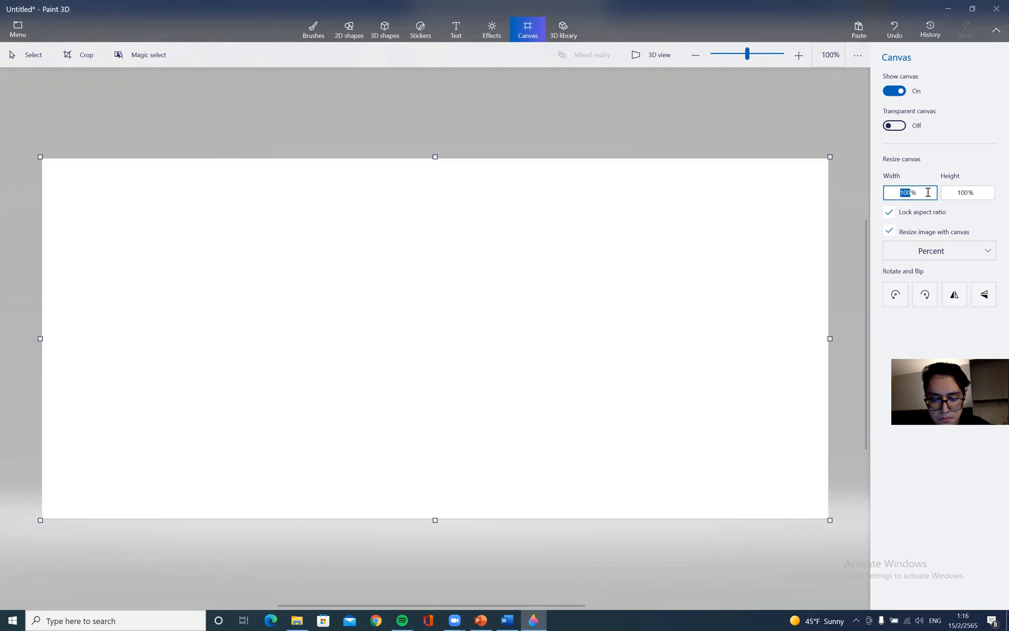
pyautogui.press('Return')
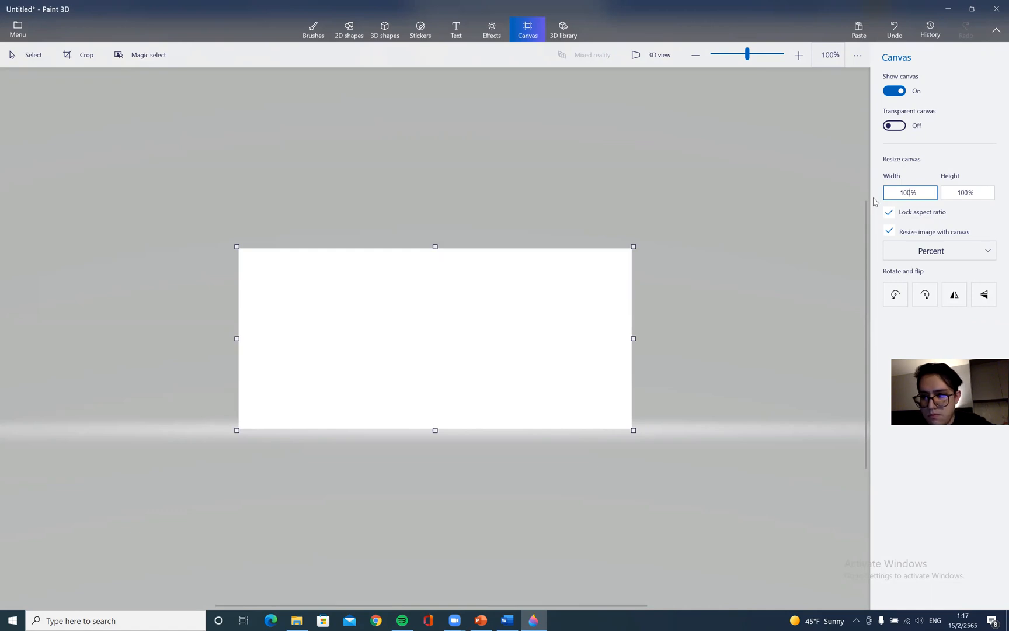
pyautogui.click(898, 248)
pyautogui.click(938, 270)
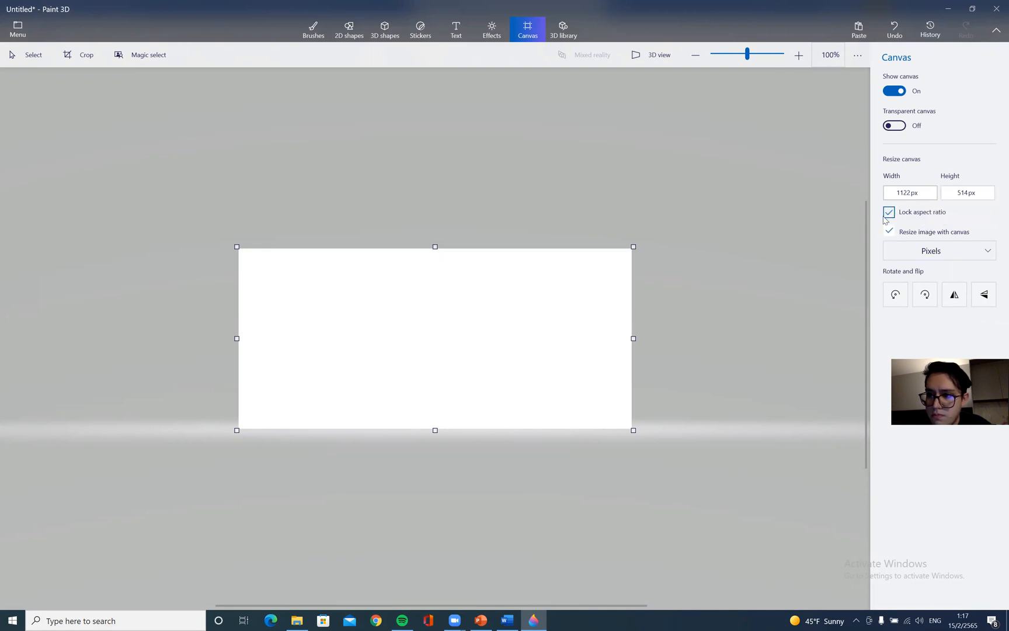
# Insert a Velociraptor from the 3D library, shrink it and move it to the lower left of the canvas
pyautogui.scroll(-3, 386, 329)
pyautogui.scroll(3, 446, 329)
pyautogui.scroll(-2, 449, 365)
pyautogui.scroll(4, 451, 354)
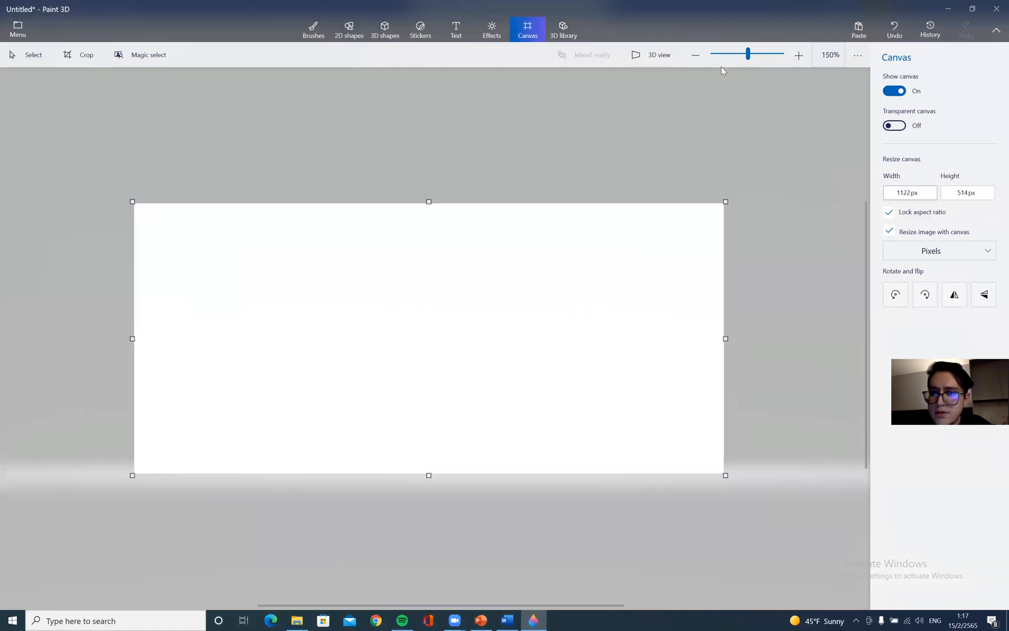
pyautogui.click(357, 28)
pyautogui.click(385, 29)
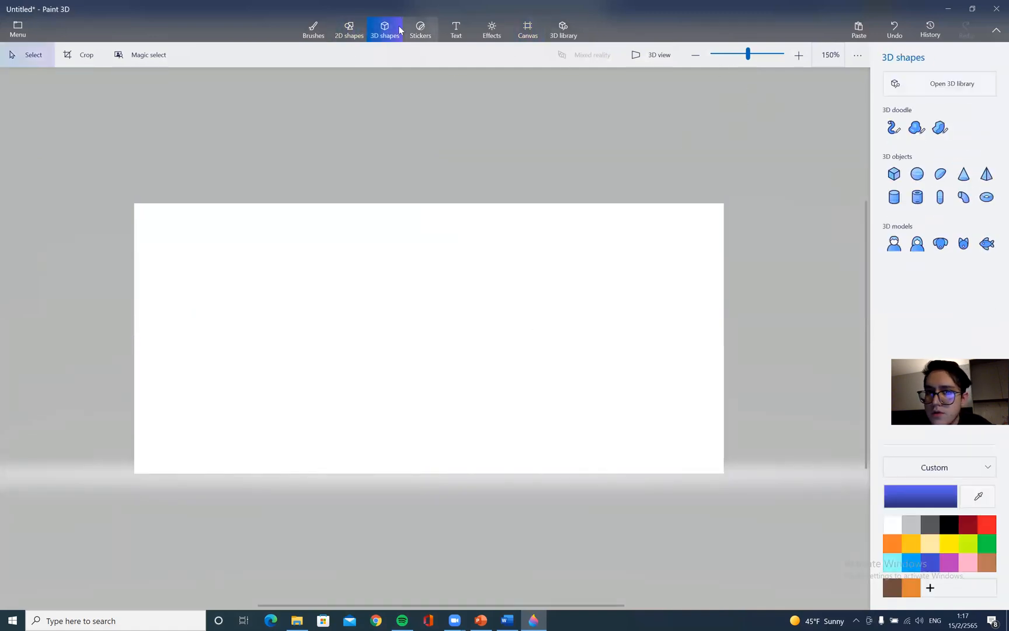
pyautogui.click(960, 86)
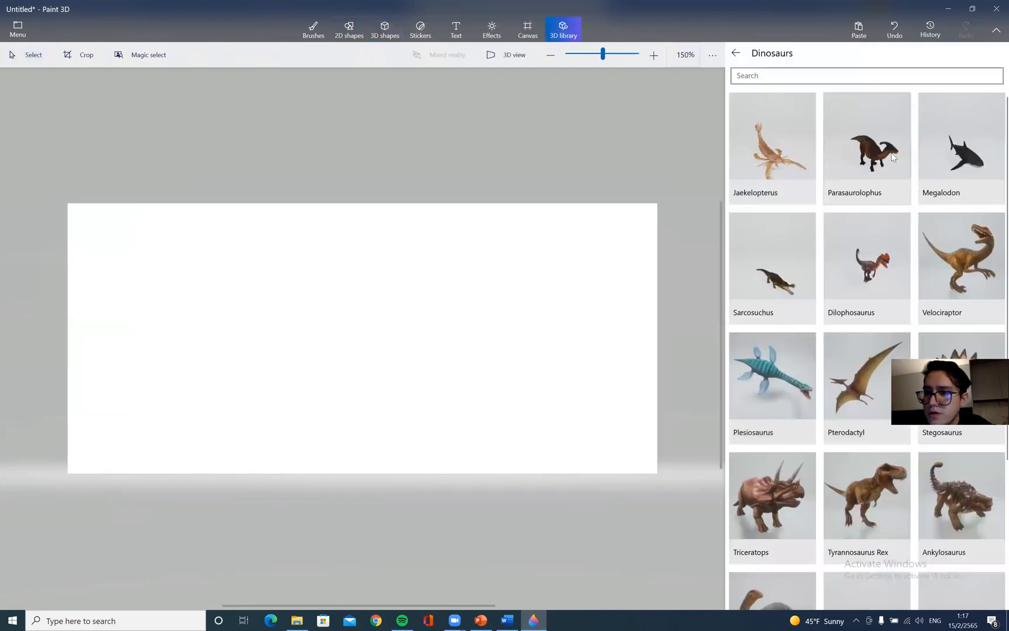
pyautogui.click(959, 257)
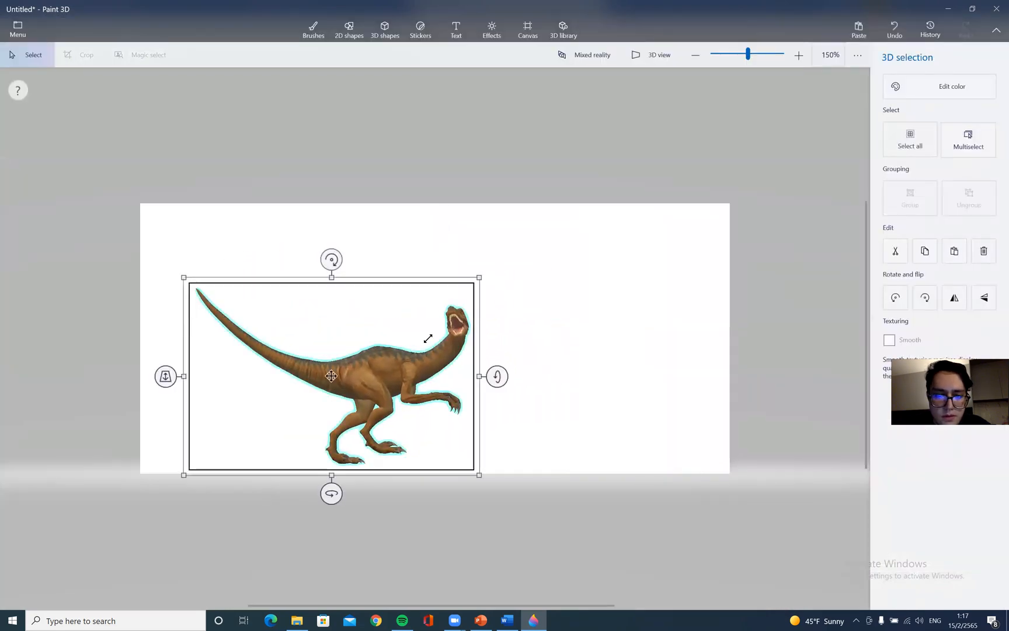
pyautogui.moveTo(428, 338); pyautogui.dragTo(396, 335)
pyautogui.moveTo(352, 402); pyautogui.dragTo(406, 406)
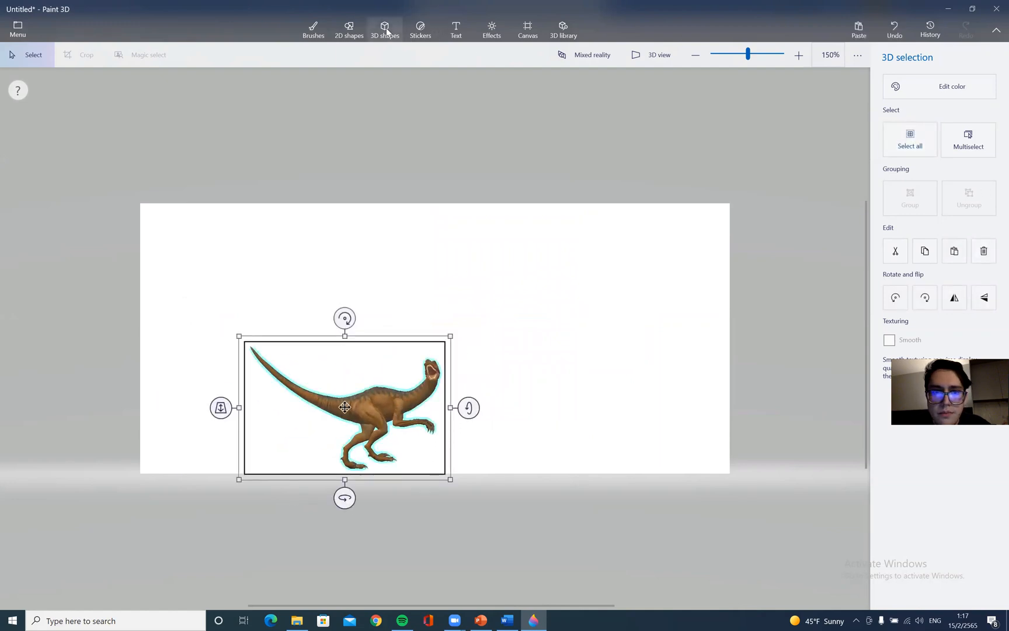
pyautogui.click(385, 29)
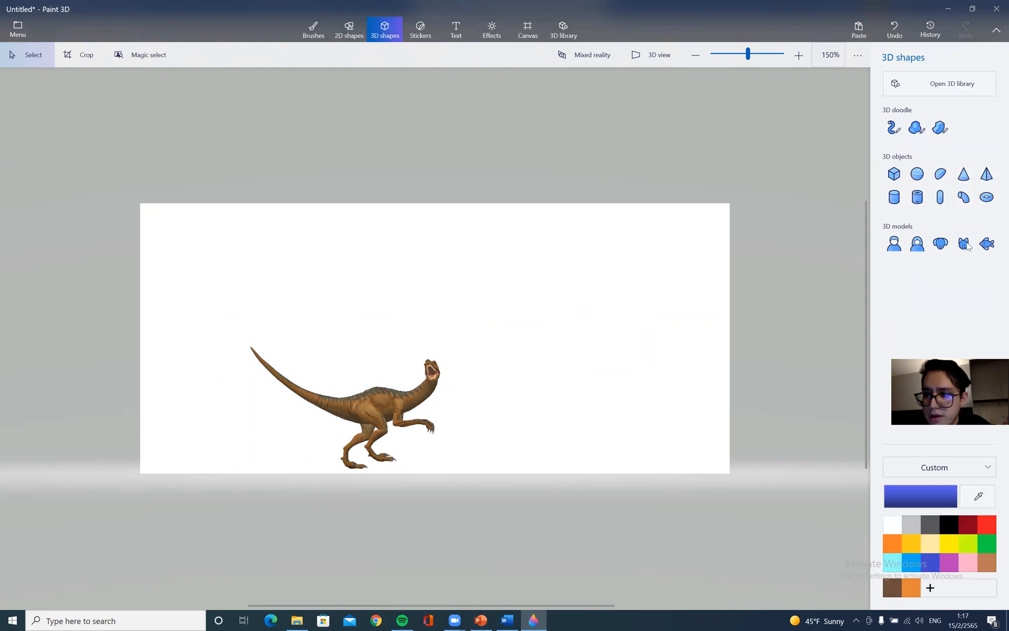
# Add a 3D fish model beside the raptor near the bottom of the canvas
pyautogui.click(986, 243)
pyautogui.moveTo(476, 433); pyautogui.dragTo(576, 482)
pyautogui.moveTo(551, 440)
pyautogui.mouseDown()
pyautogui.moveTo(549, 459)
pyautogui.moveTo(514, 411)
pyautogui.mouseUp()
pyautogui.click(639, 349)
pyautogui.click(490, 449)
pyautogui.moveTo(489, 448); pyautogui.dragTo(482, 439)
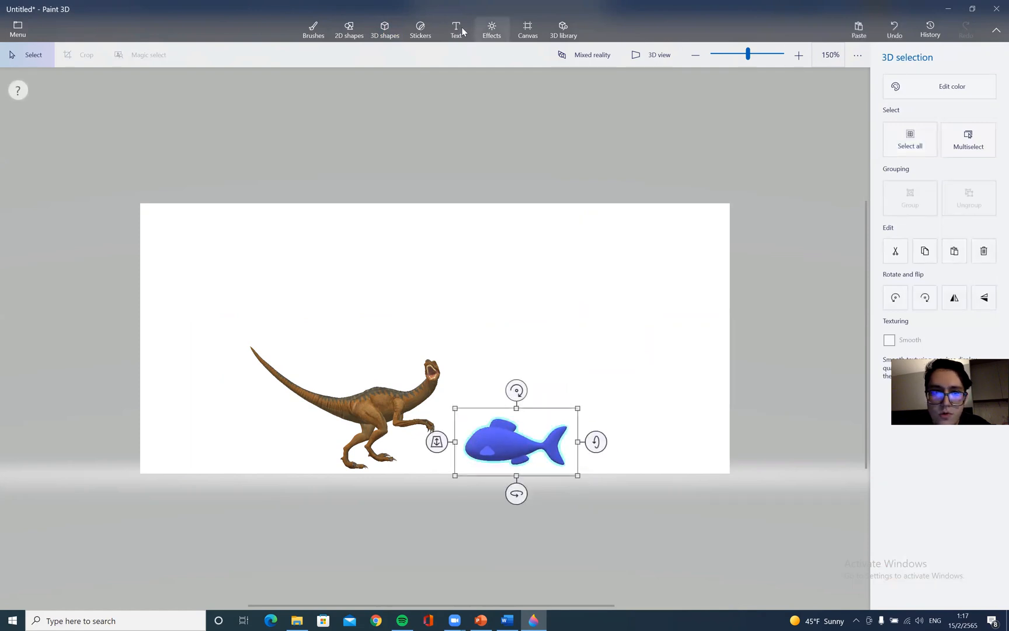
# Add a 3D dog model and place it just above the fish
pyautogui.click(381, 28)
pyautogui.click(938, 246)
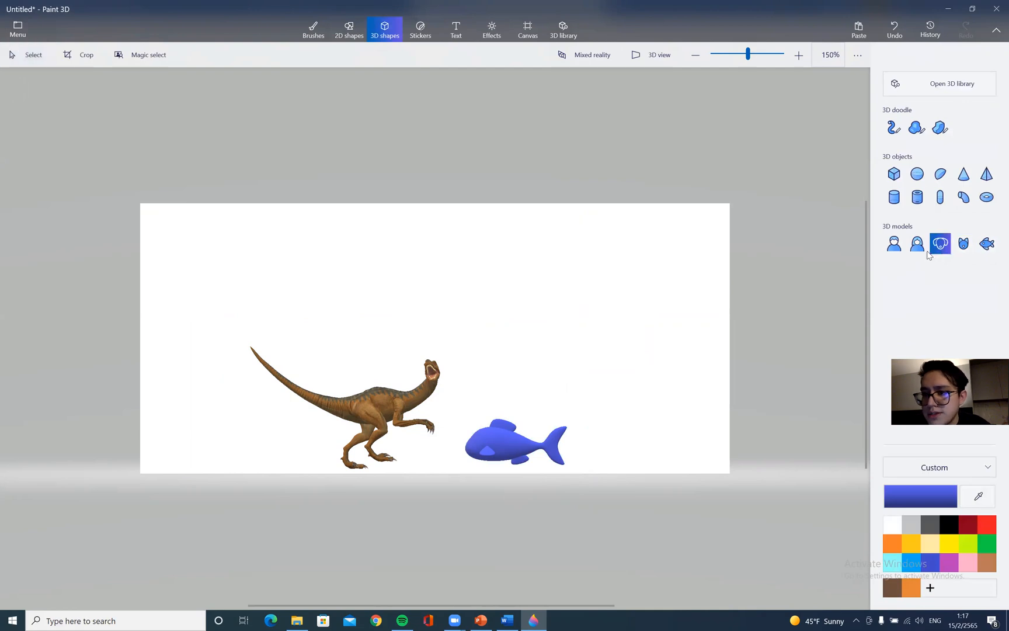
pyautogui.moveTo(361, 233); pyautogui.dragTo(549, 350)
pyautogui.moveTo(458, 277); pyautogui.dragTo(579, 351)
pyautogui.moveTo(666, 295); pyautogui.dragTo(558, 404)
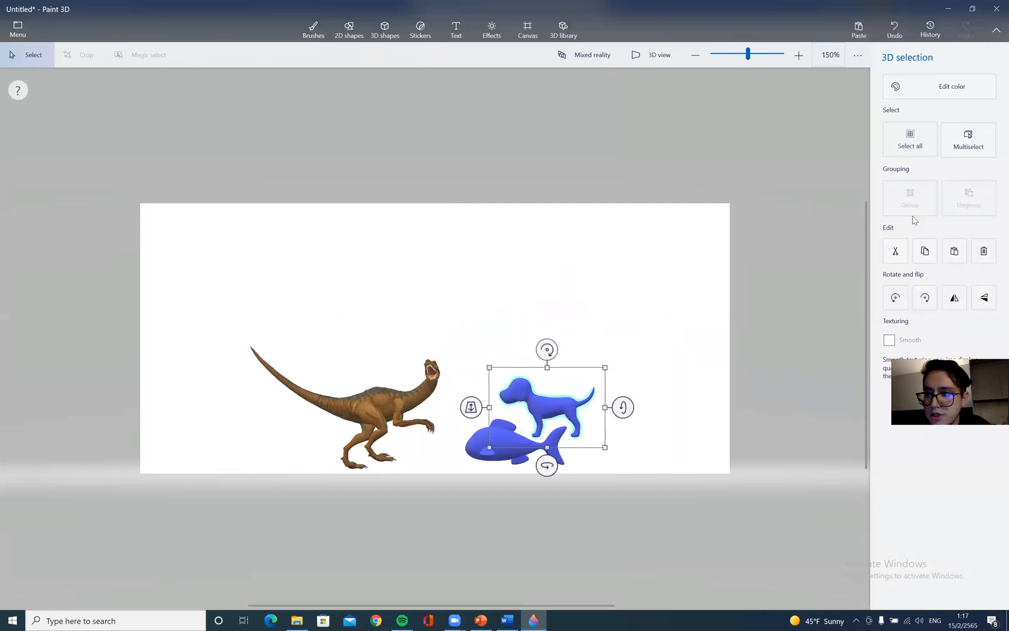
pyautogui.click(349, 29)
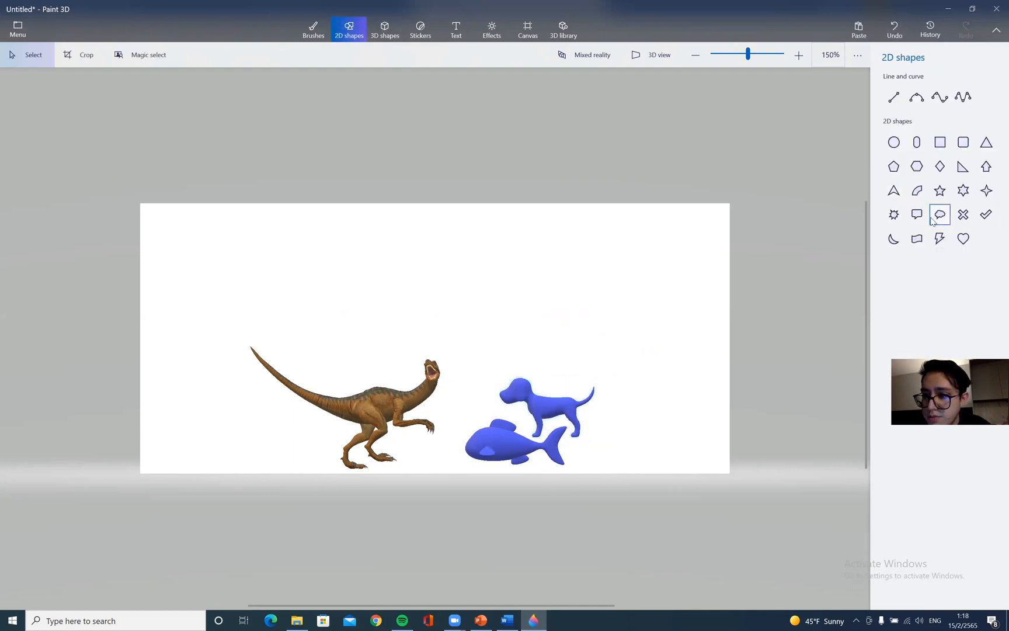
# Draw a four-point star above the raptor and give it a yellow outline
pyautogui.click(986, 191)
pyautogui.moveTo(371, 245); pyautogui.dragTo(415, 314)
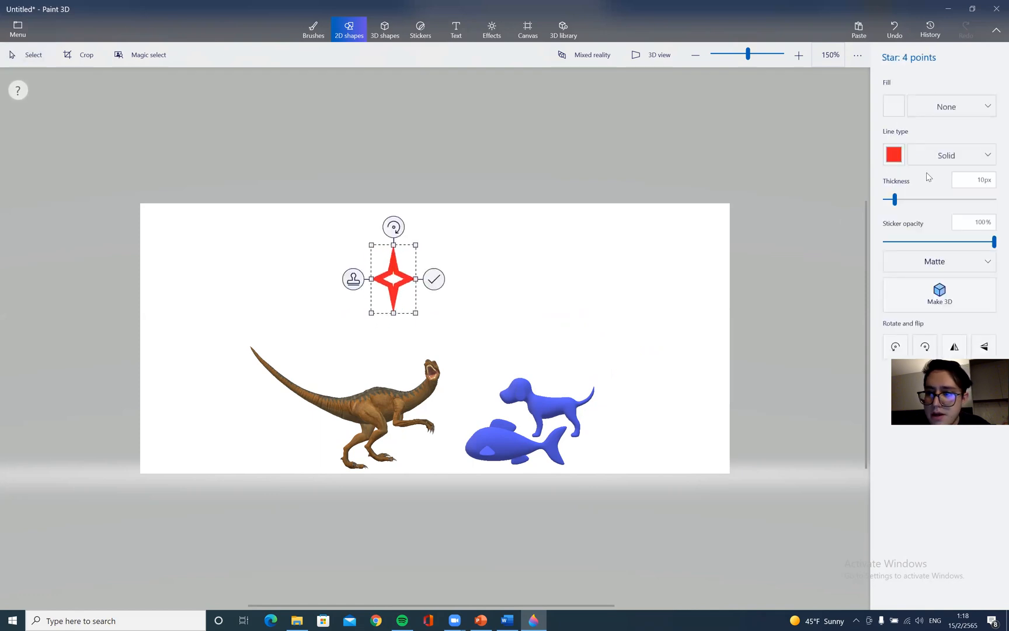
pyautogui.click(894, 155)
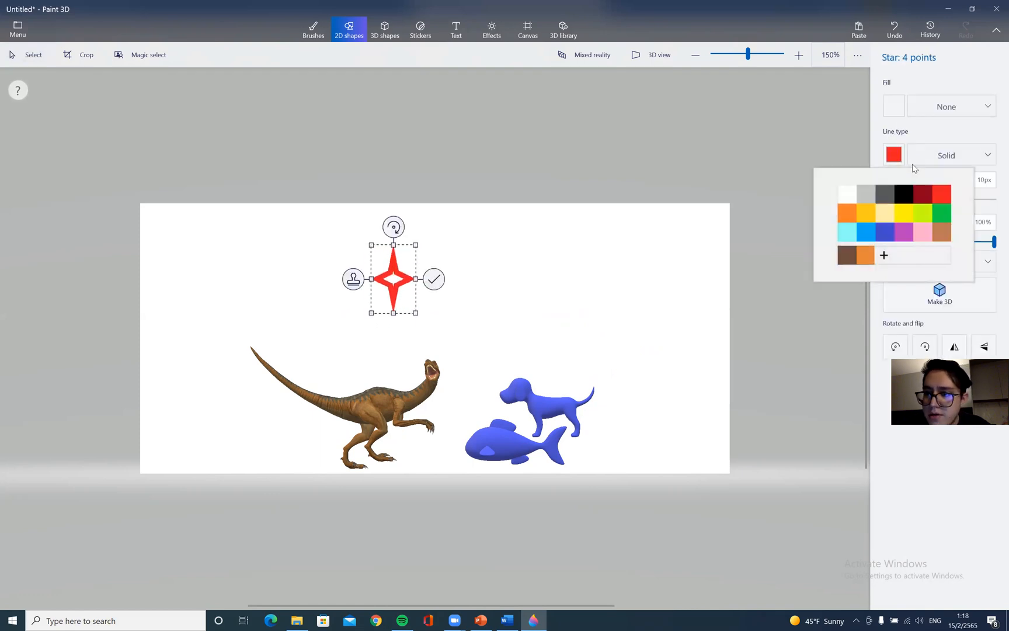
pyautogui.click(903, 213)
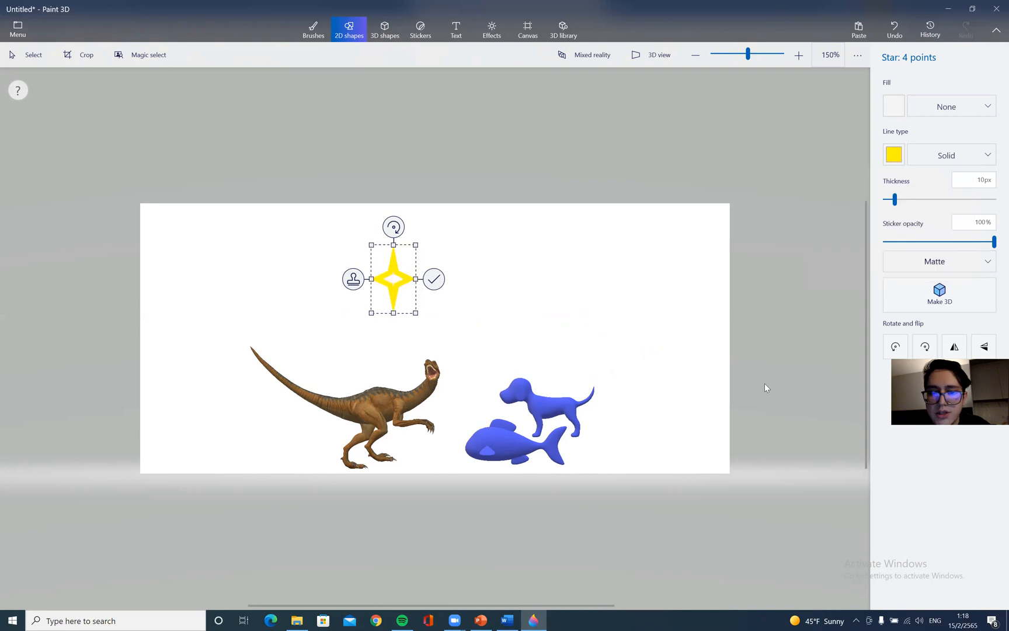
# Give the four-point star a solid gold fill and place it
pyautogui.click(973, 103)
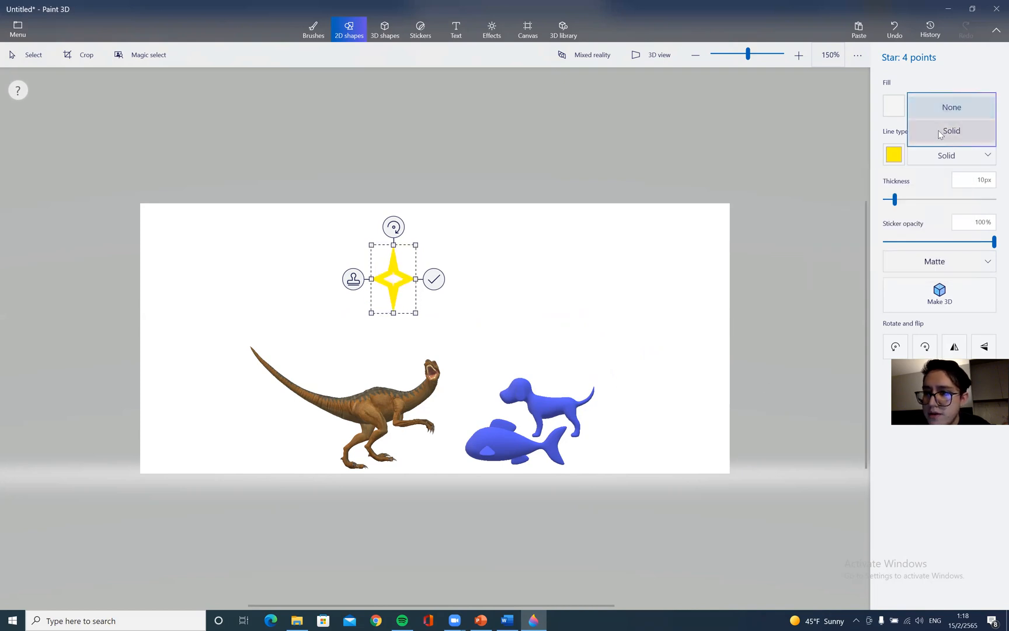
pyautogui.click(952, 129)
pyautogui.click(903, 107)
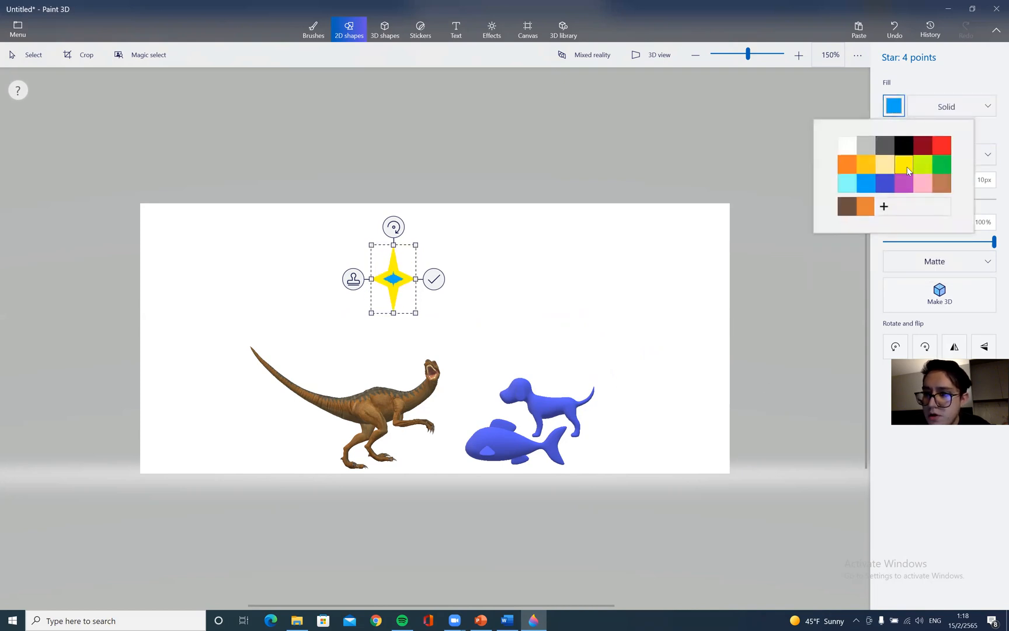
pyautogui.click(866, 164)
pyautogui.click(555, 156)
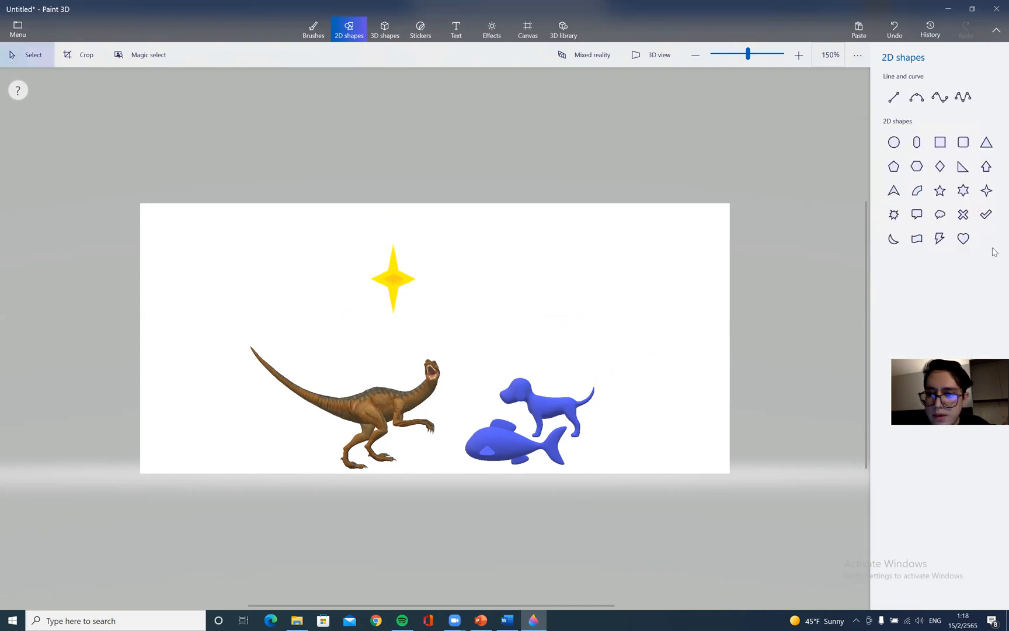
# Draw a five-point star in the upper right area of the canvas
pyautogui.click(940, 191)
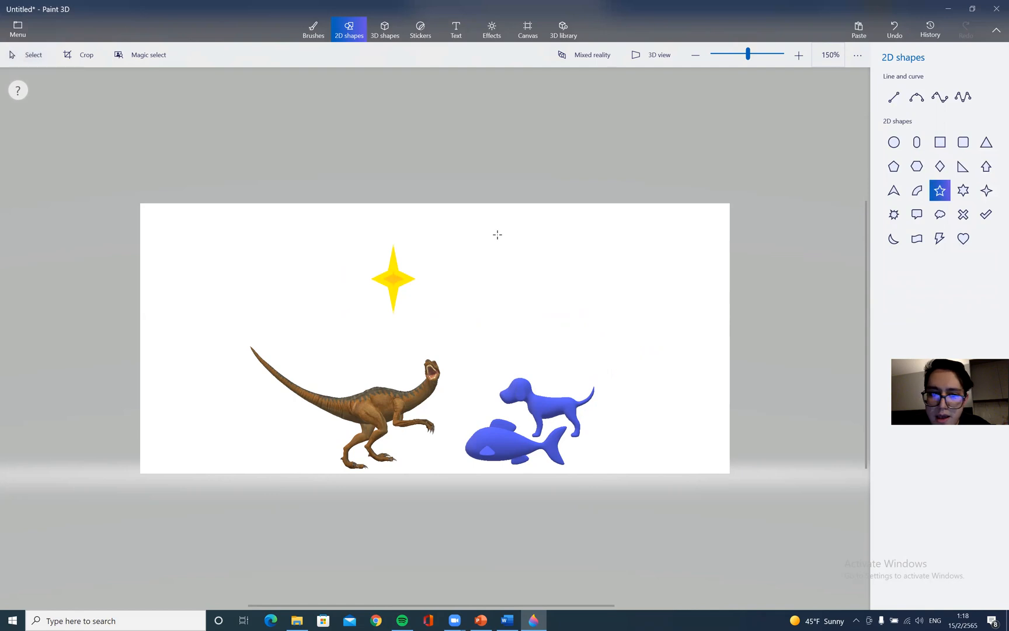
pyautogui.moveTo(515, 226); pyautogui.dragTo(575, 300)
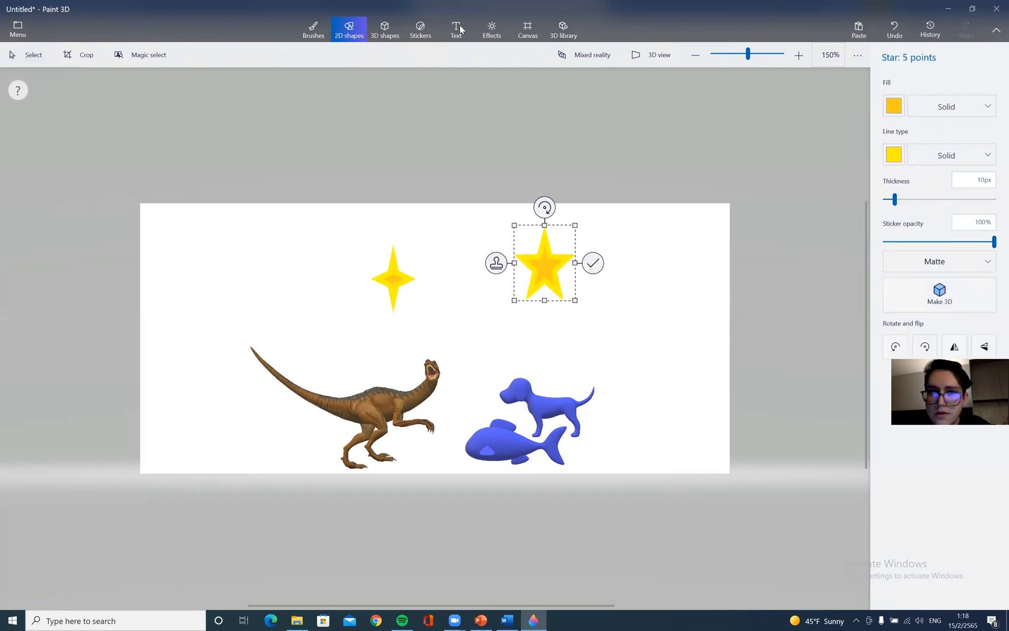
# Draw a freehand blue marker frame around the stars and the 3D models
pyautogui.click(316, 32)
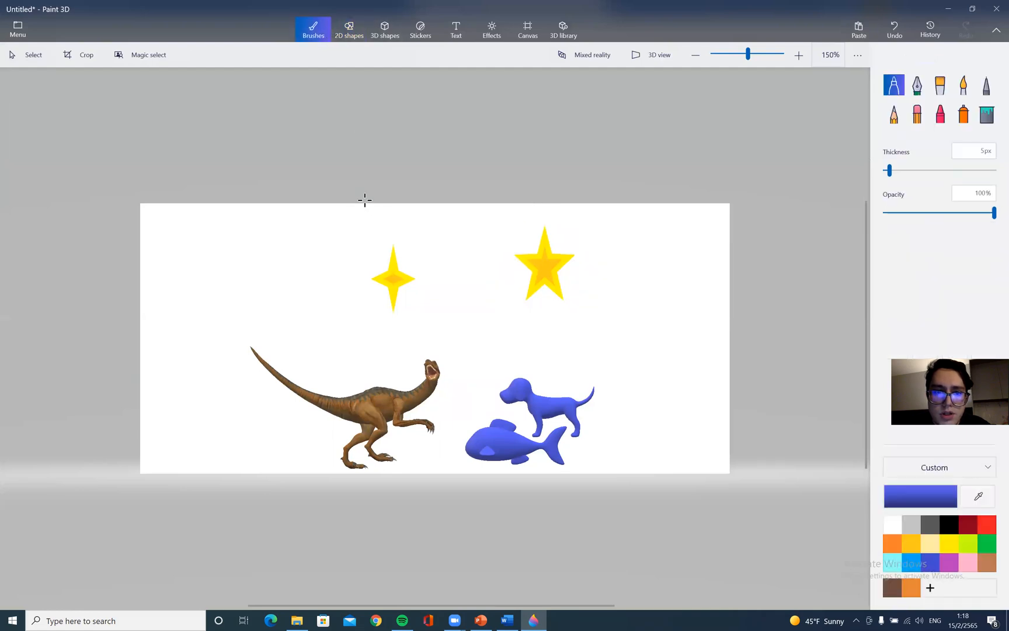
pyautogui.moveTo(308, 213)
pyautogui.mouseDown()
pyautogui.moveTo(589, 221)
pyautogui.moveTo(634, 270)
pyautogui.mouseUp()
pyautogui.moveTo(631, 371)
pyautogui.mouseDown()
pyautogui.moveTo(625, 448)
pyautogui.moveTo(421, 469)
pyautogui.moveTo(331, 466)
pyautogui.moveTo(277, 441)
pyautogui.moveTo(285, 374)
pyautogui.mouseUp()
pyautogui.moveTo(302, 296); pyautogui.dragTo(306, 212)
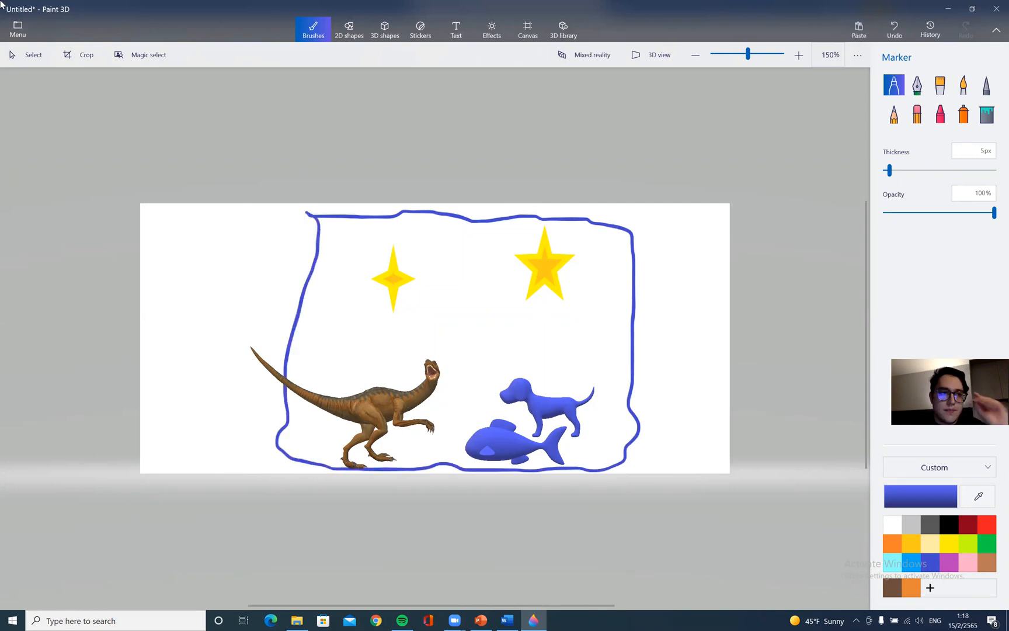
pyautogui.click(18, 29)
pyautogui.click(66, 166)
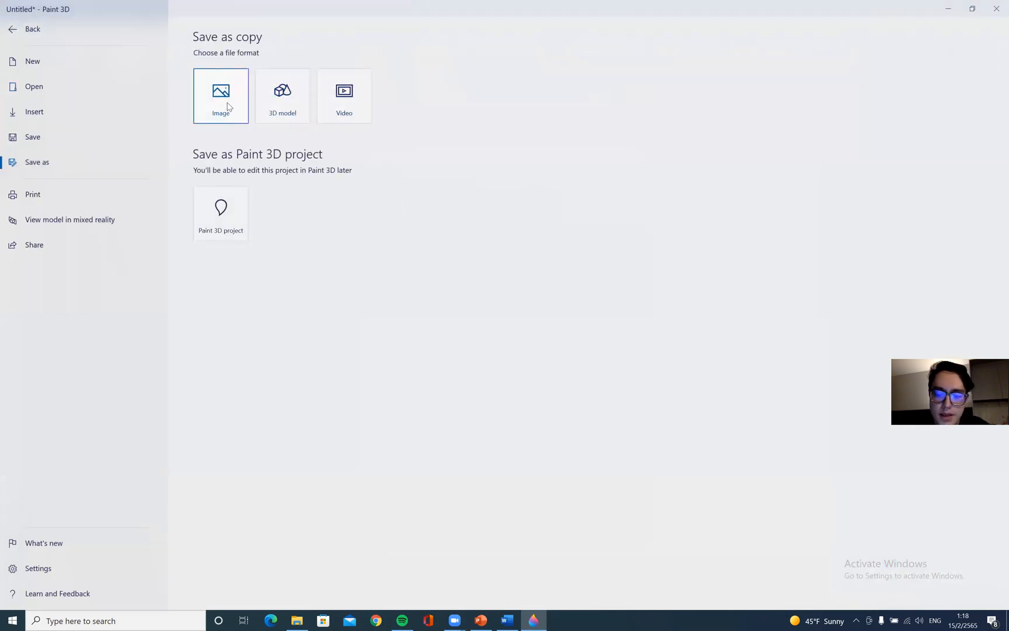
pyautogui.click(229, 107)
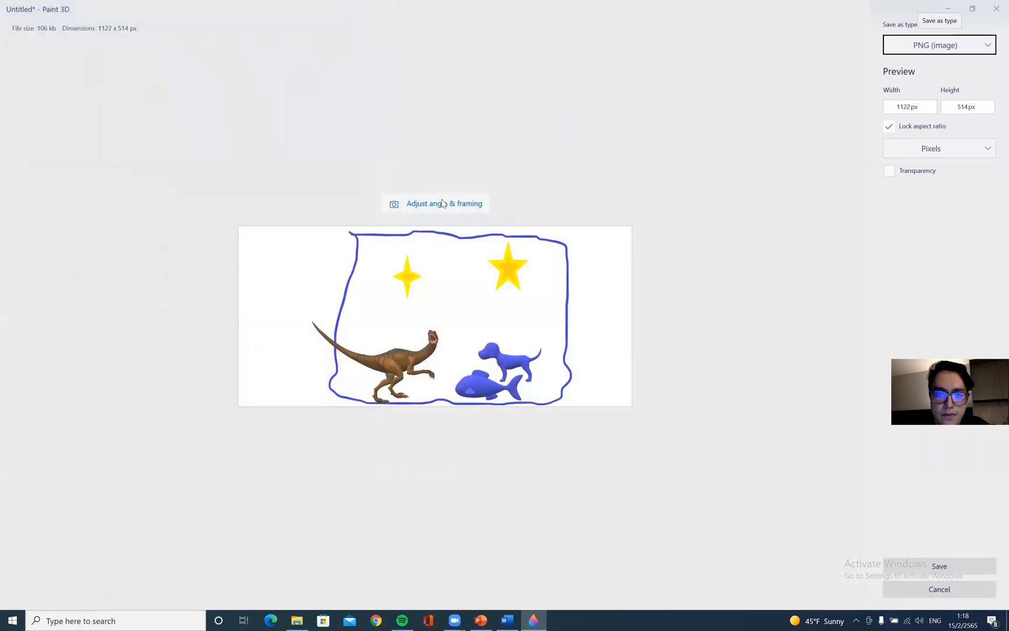
pyautogui.click(443, 204)
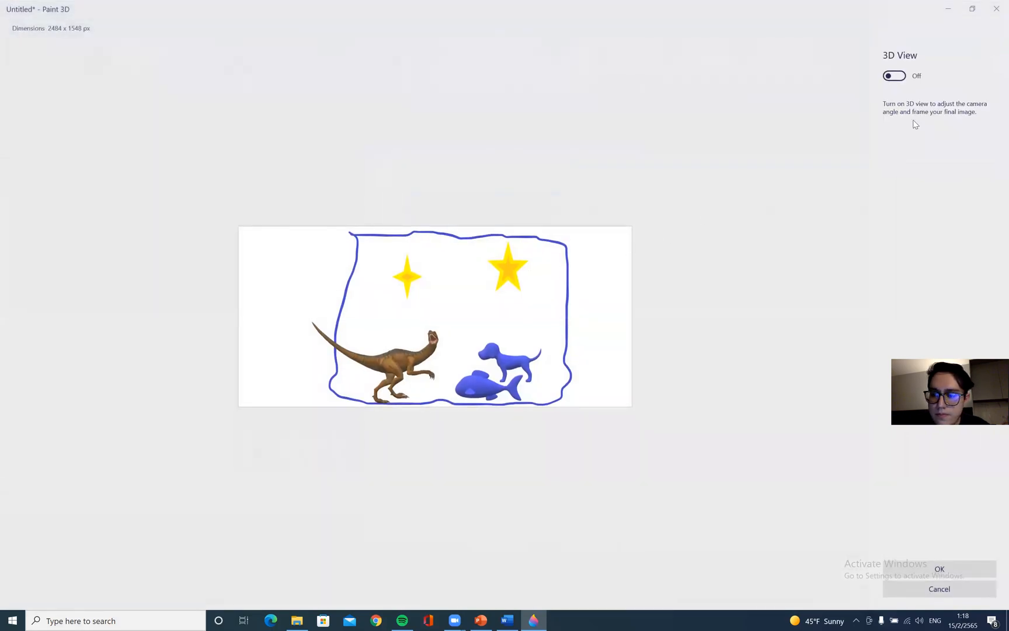
pyautogui.click(956, 572)
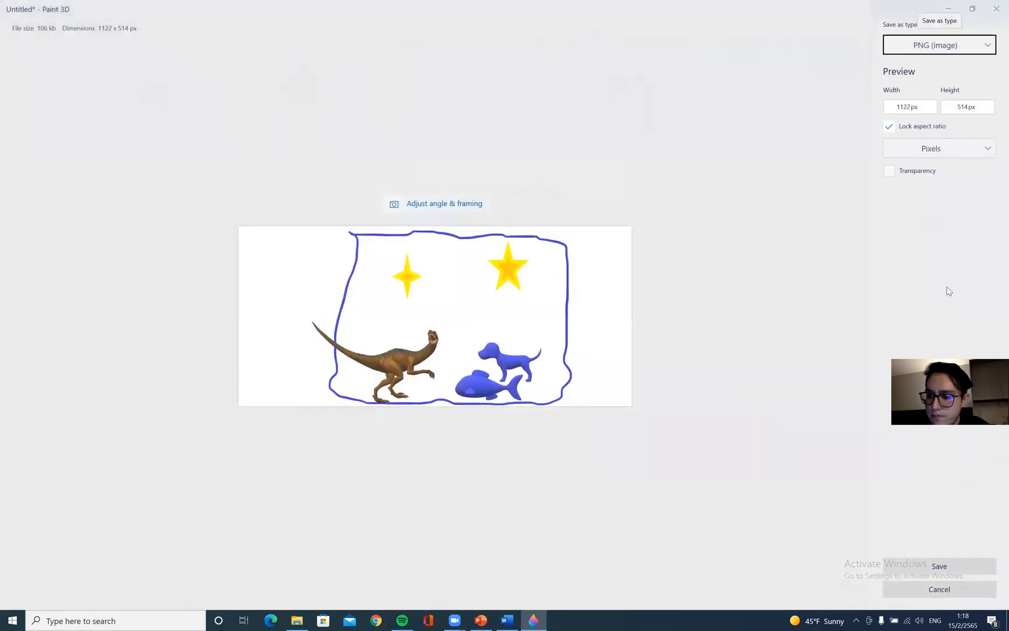
pyautogui.click(943, 572)
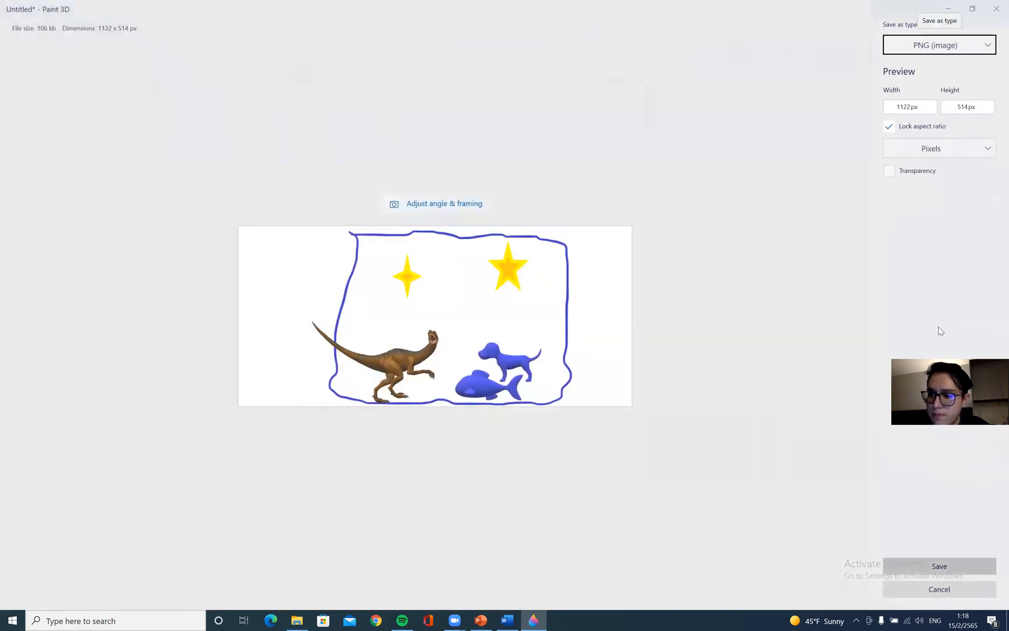
pyautogui.click(920, 587)
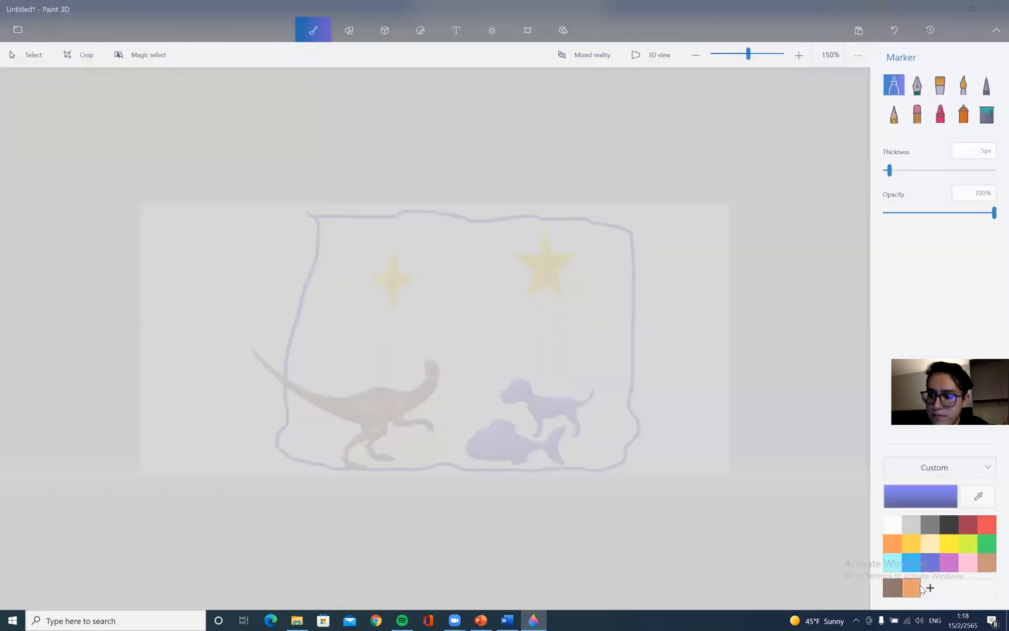
# Start saving the picture as a PNG image to the Desktop without replacing the existing Untitled file
pyautogui.click(21, 29)
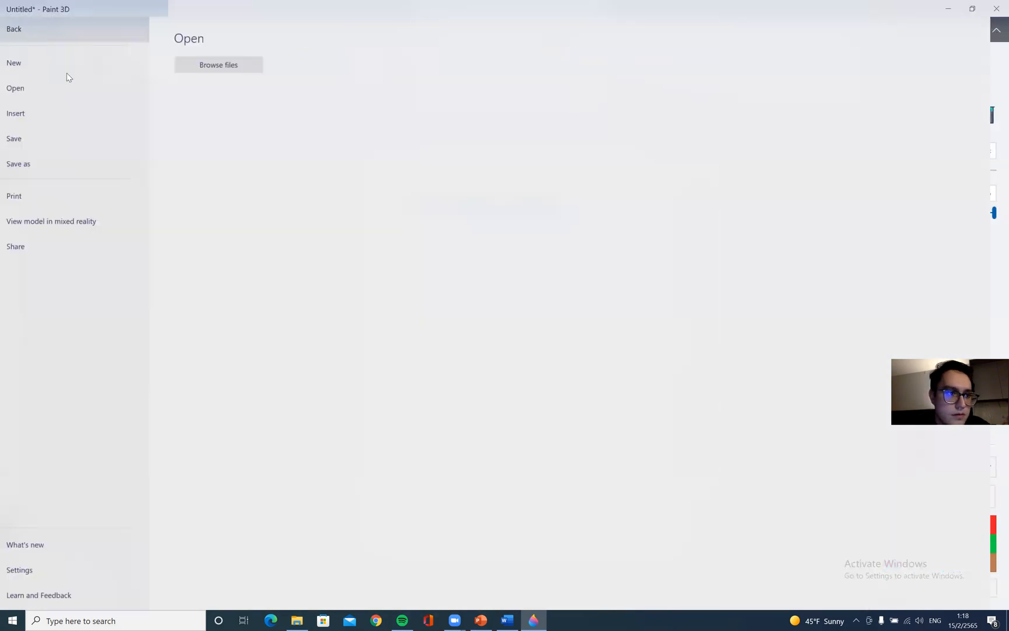
pyautogui.click(57, 164)
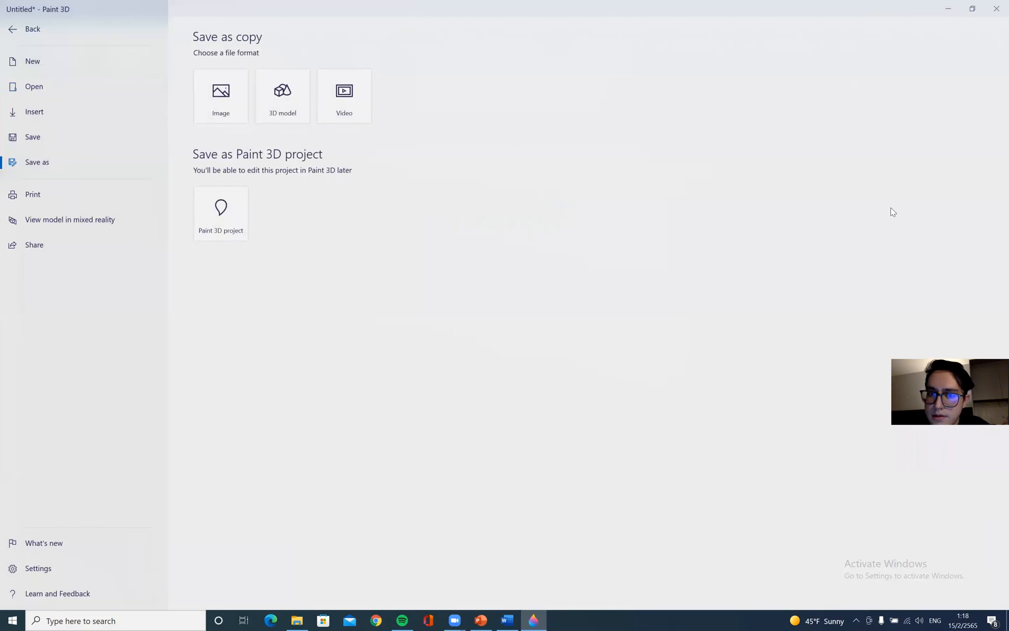
pyautogui.click(227, 95)
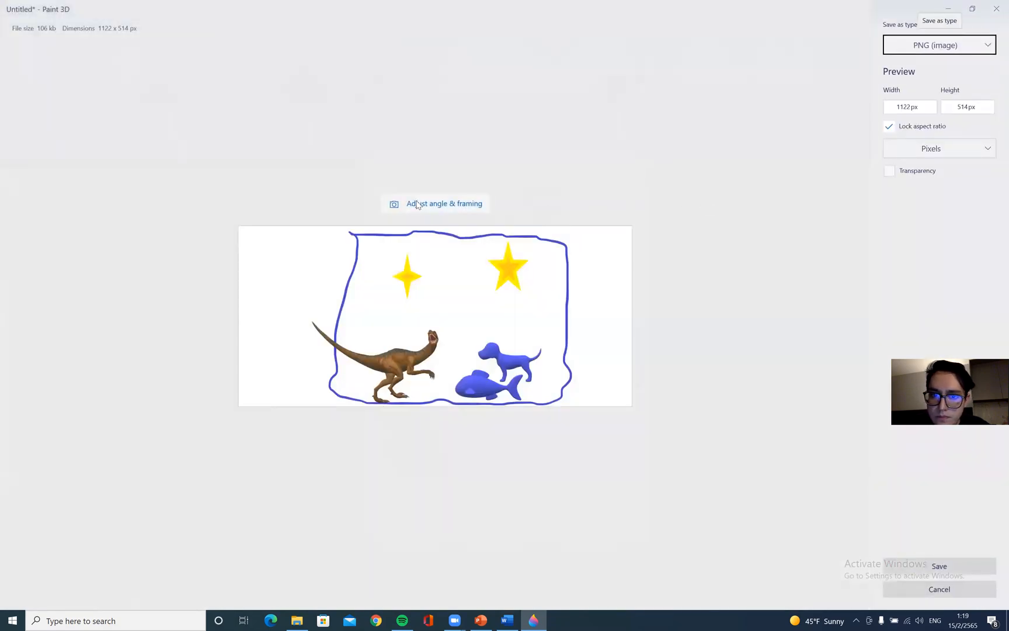
pyautogui.click(961, 563)
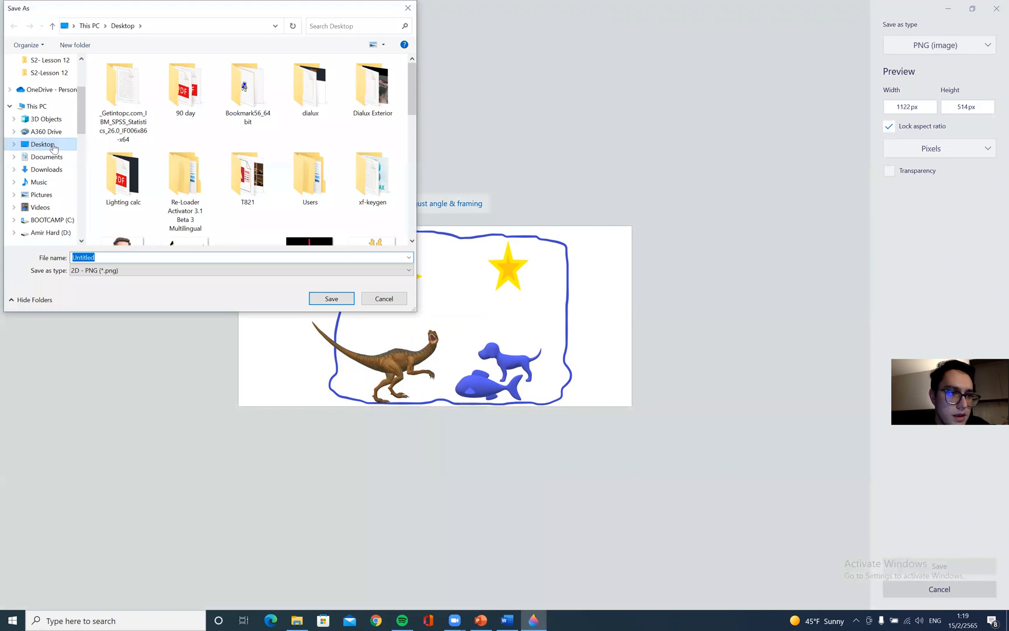
pyautogui.click(67, 148)
pyautogui.click(331, 298)
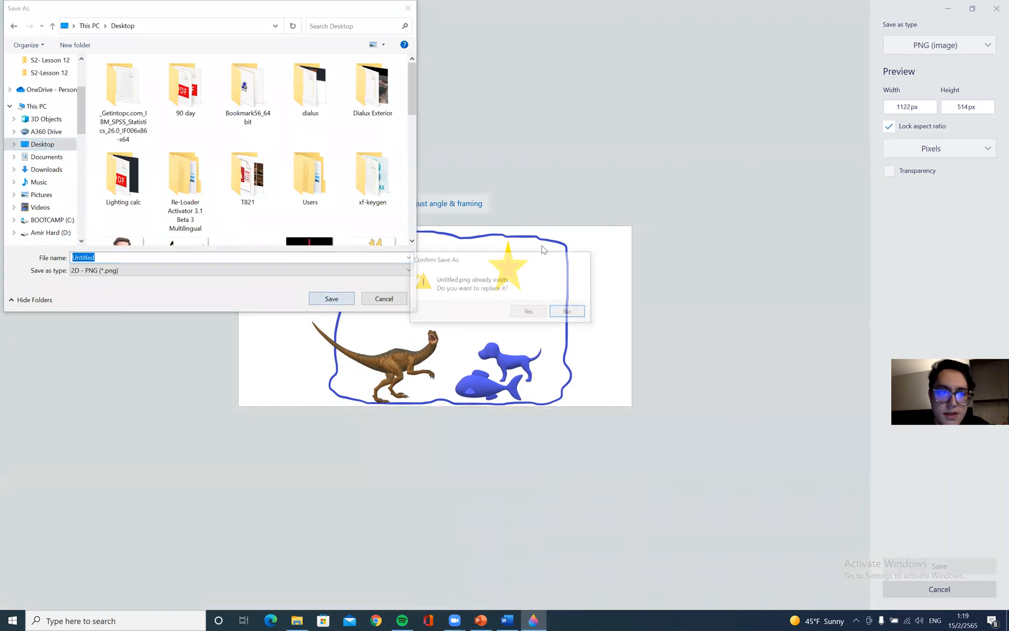
pyautogui.click(563, 312)
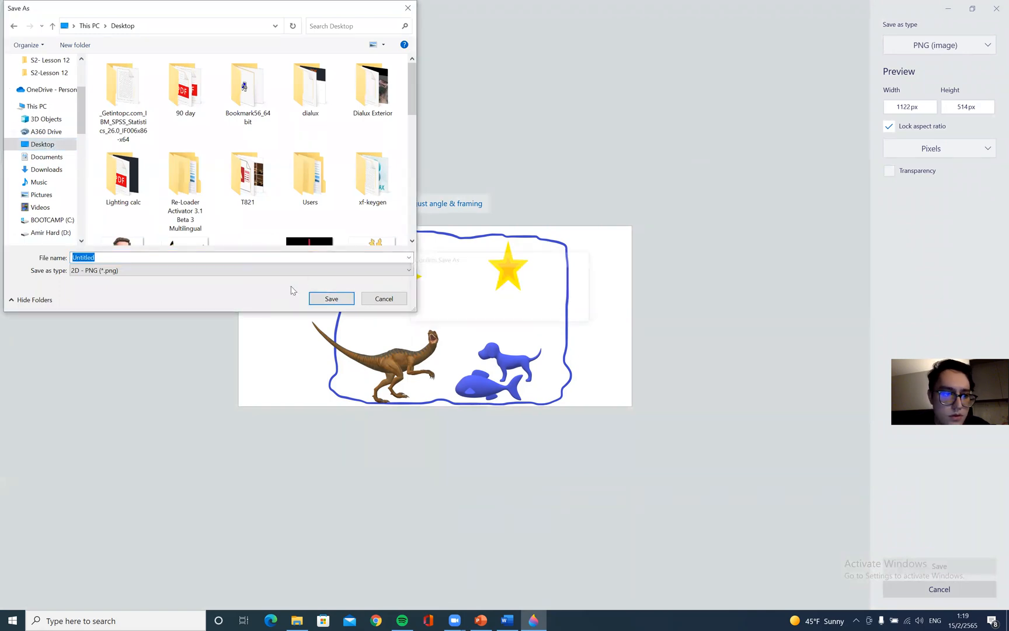
# Save the PNG image under the name d in the xf-keygen folder
pyautogui.write('d')
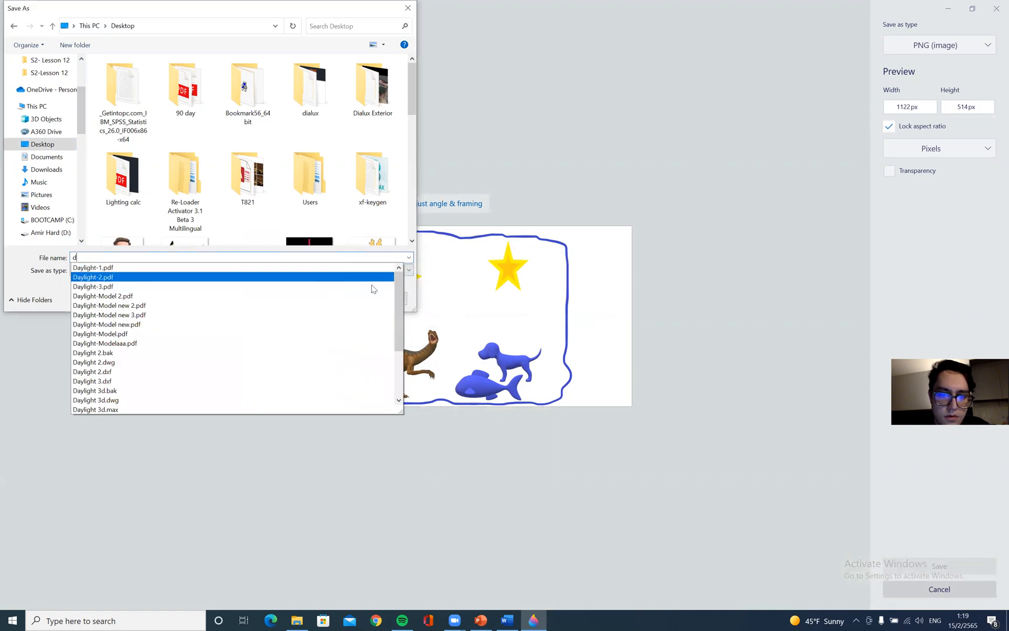
pyautogui.click(374, 175)
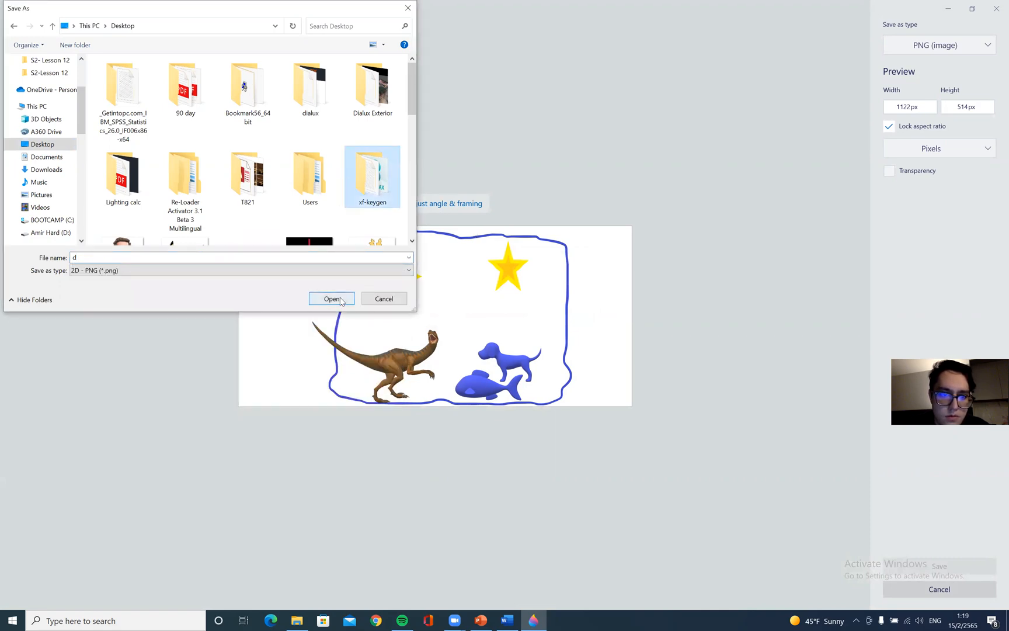
pyautogui.scroll(-5, 346, 243)
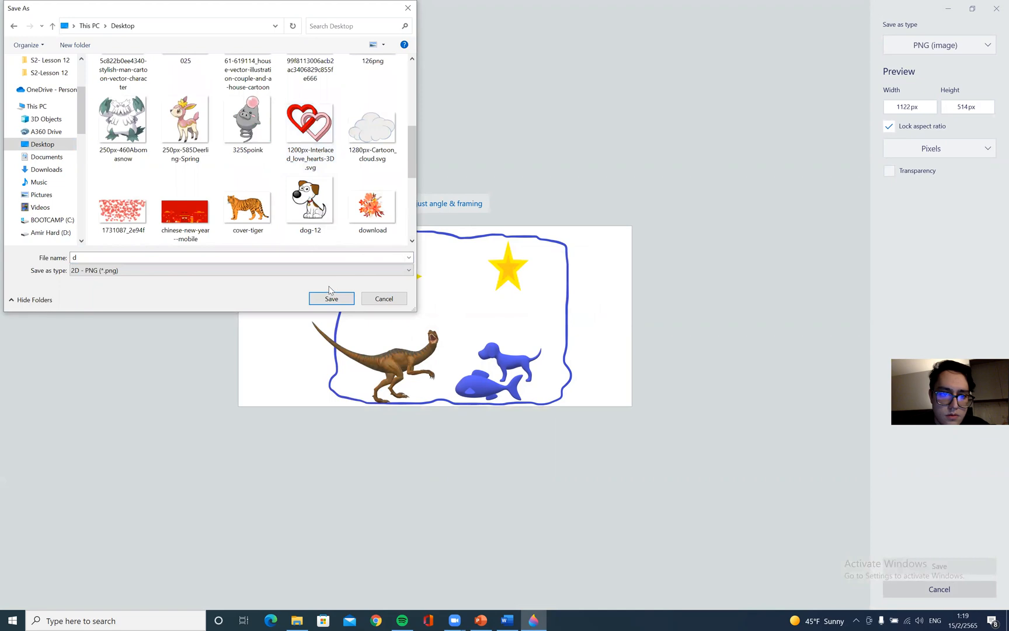
pyautogui.click(329, 298)
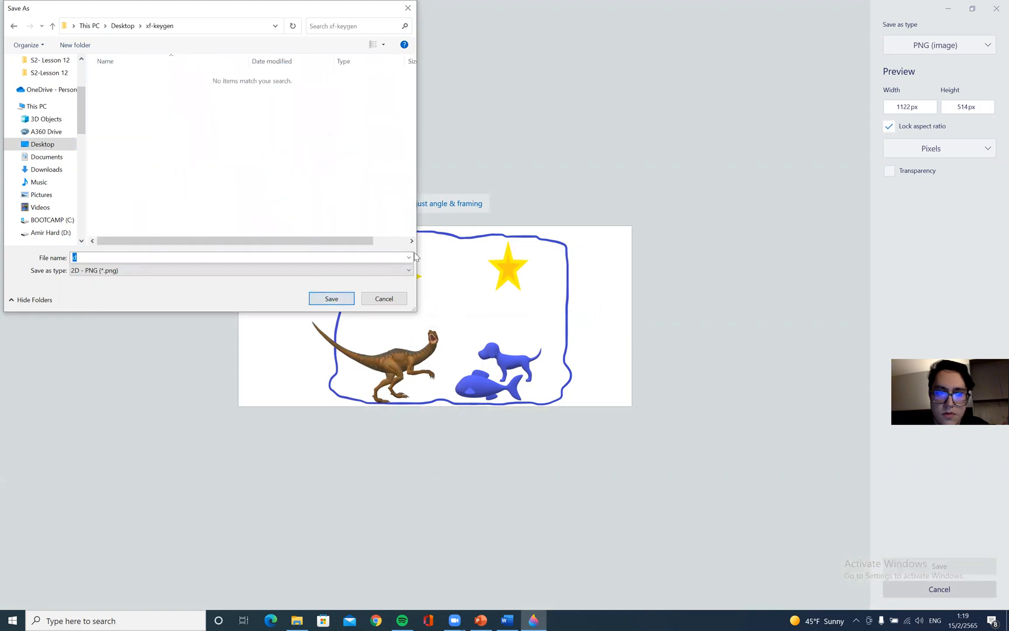
pyautogui.click(328, 299)
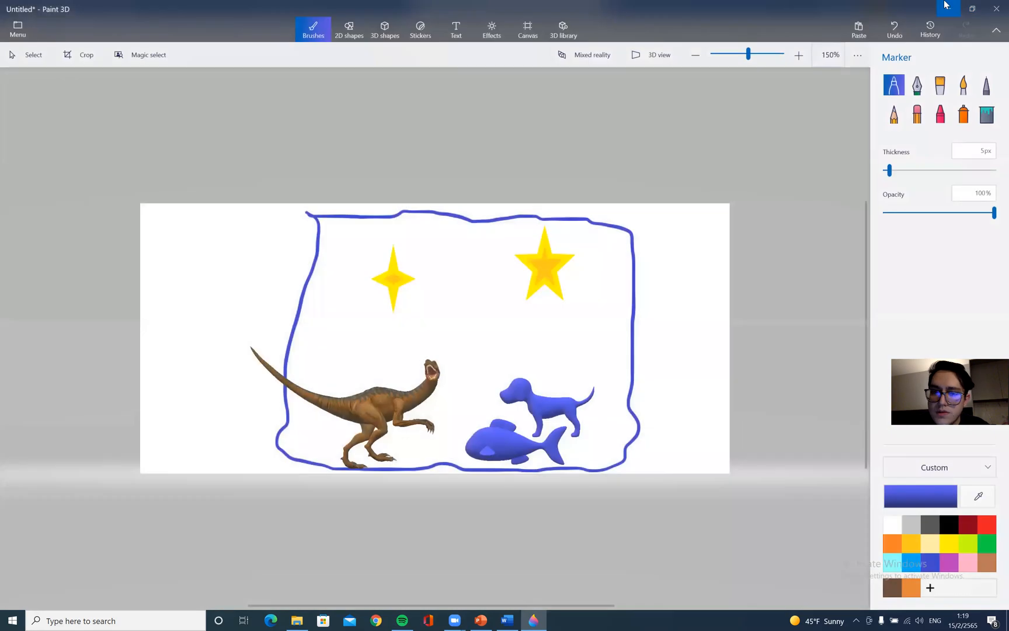
# Minimize Paint 3D and move the File Explorer and Word windows aside on the desktop
pyautogui.click(944, 3)
pyautogui.click(972, 9)
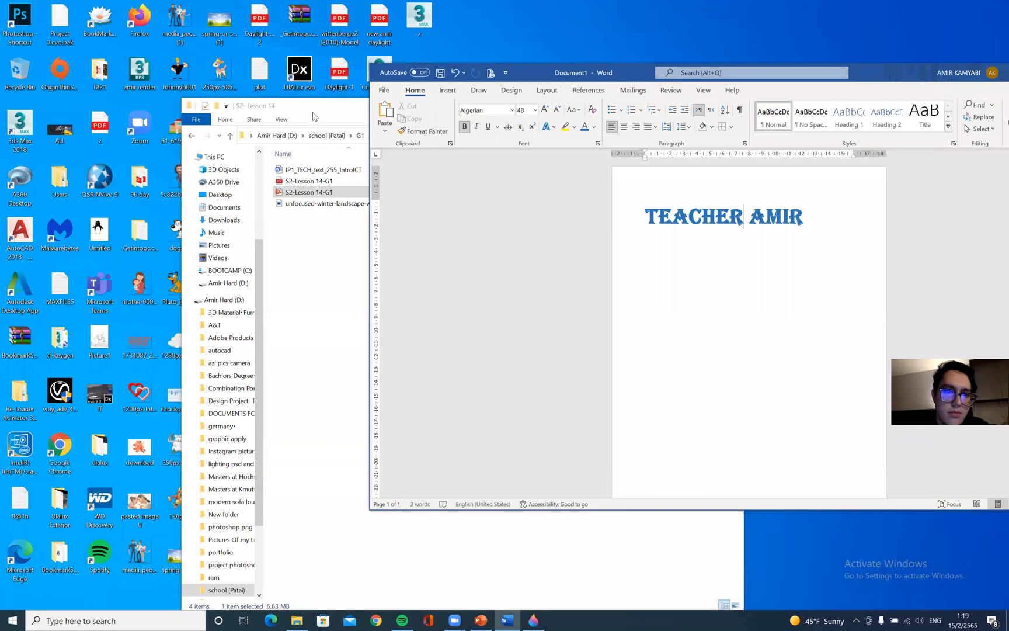
pyautogui.moveTo(318, 106); pyautogui.dragTo(202, 192)
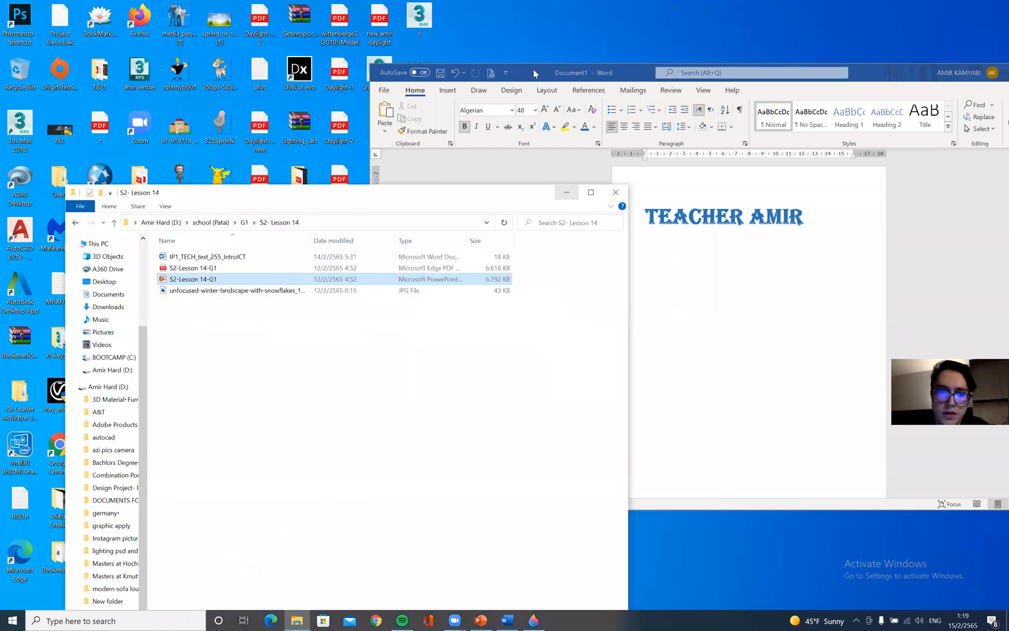
pyautogui.moveTo(533, 68); pyautogui.dragTo(631, 85)
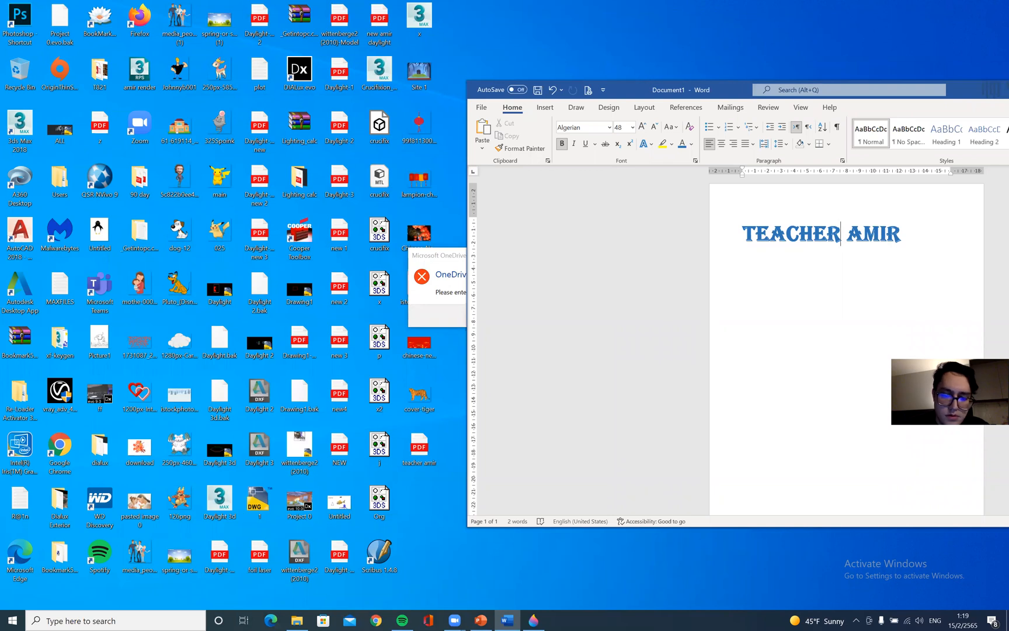
# Search Windows for 2d
pyautogui.click(163, 619)
pyautogui.write('2s')
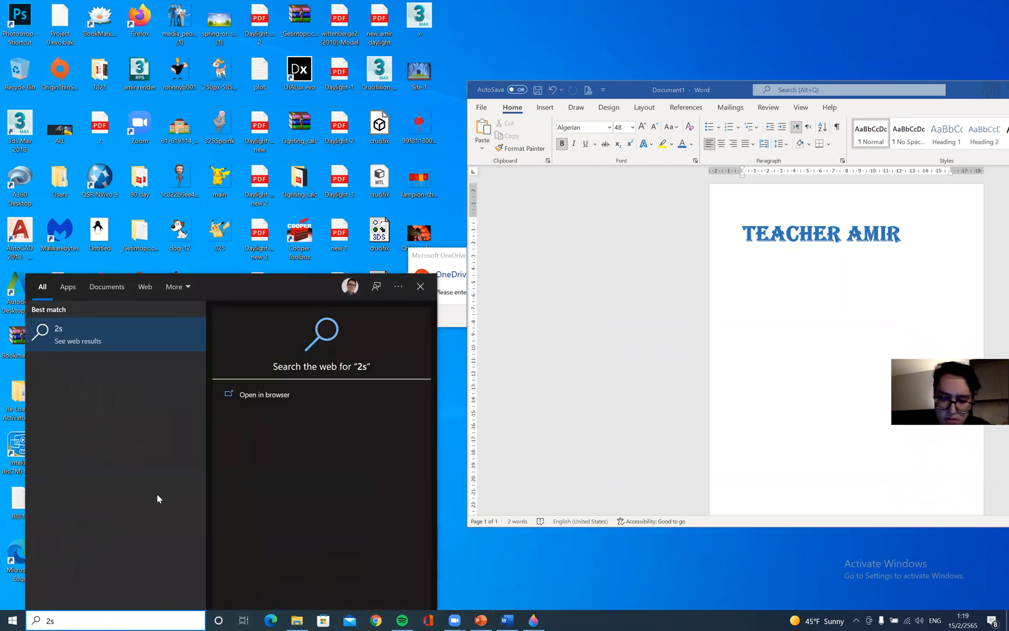
pyautogui.press('BackSpace')
pyautogui.write('d')
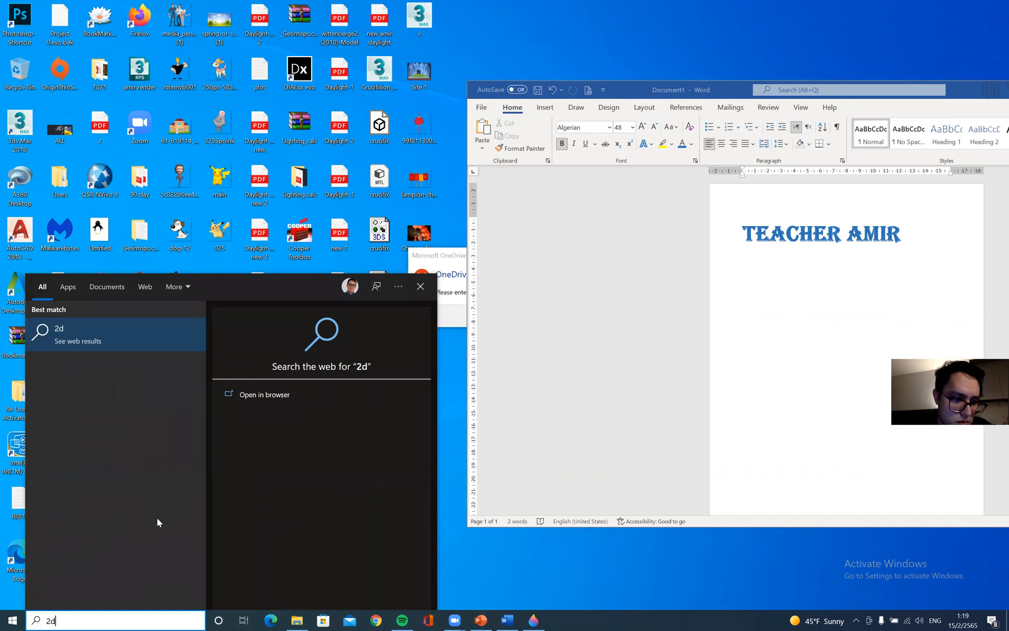
# Save the picture as a PNG image on the Desktop, replacing the existing Untitled file
pyautogui.click(534, 619)
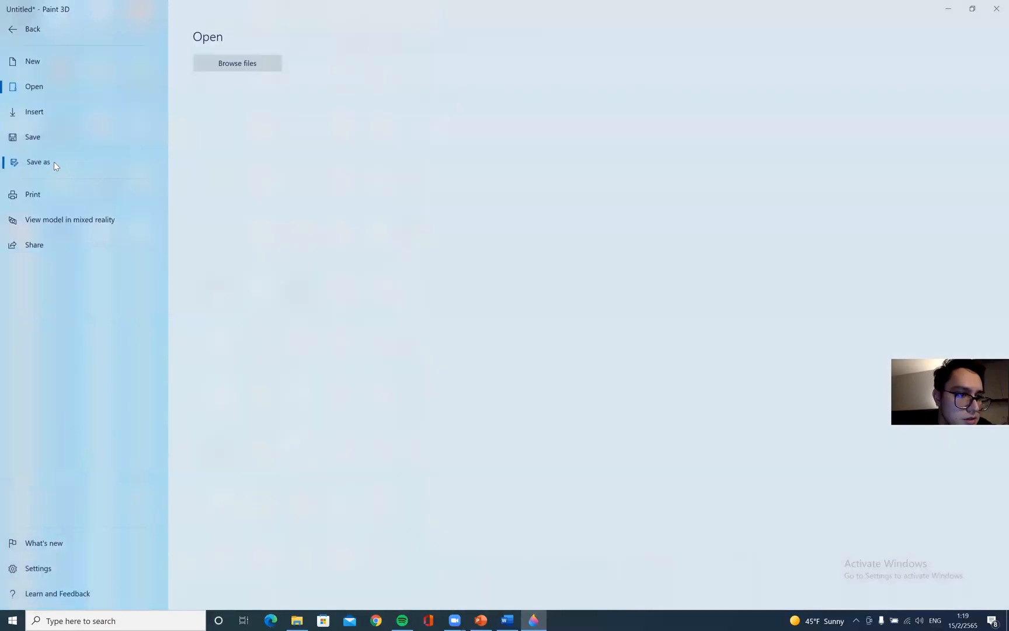
pyautogui.click(54, 162)
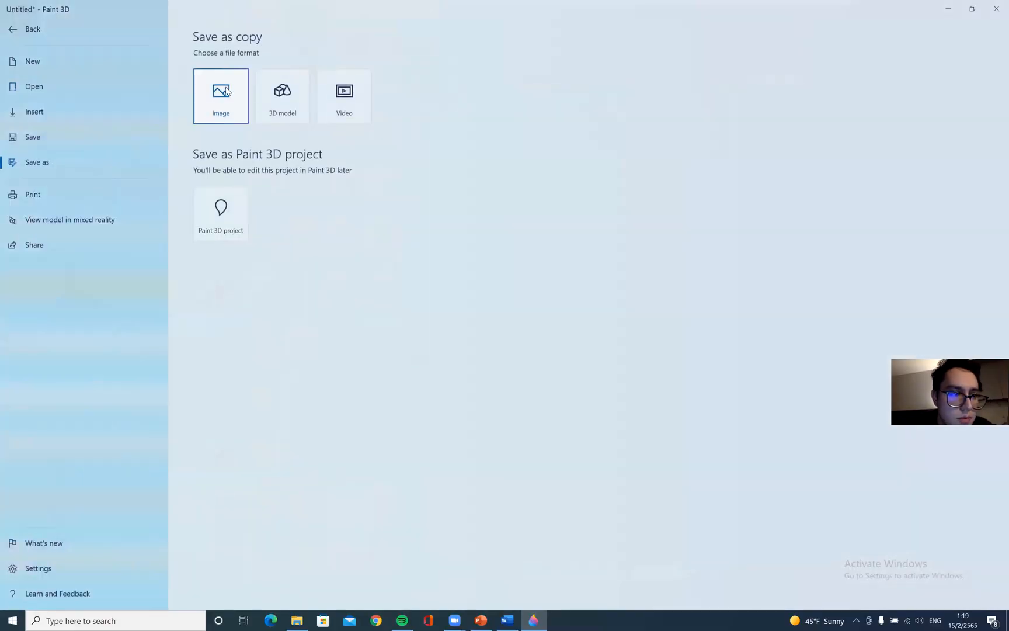
pyautogui.click(227, 91)
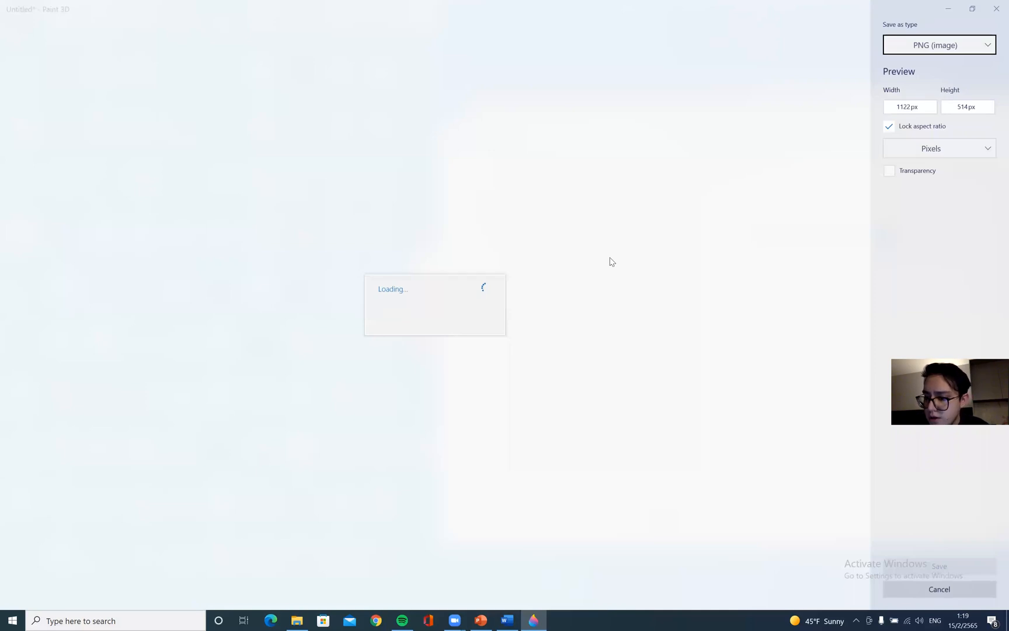
pyautogui.click(935, 567)
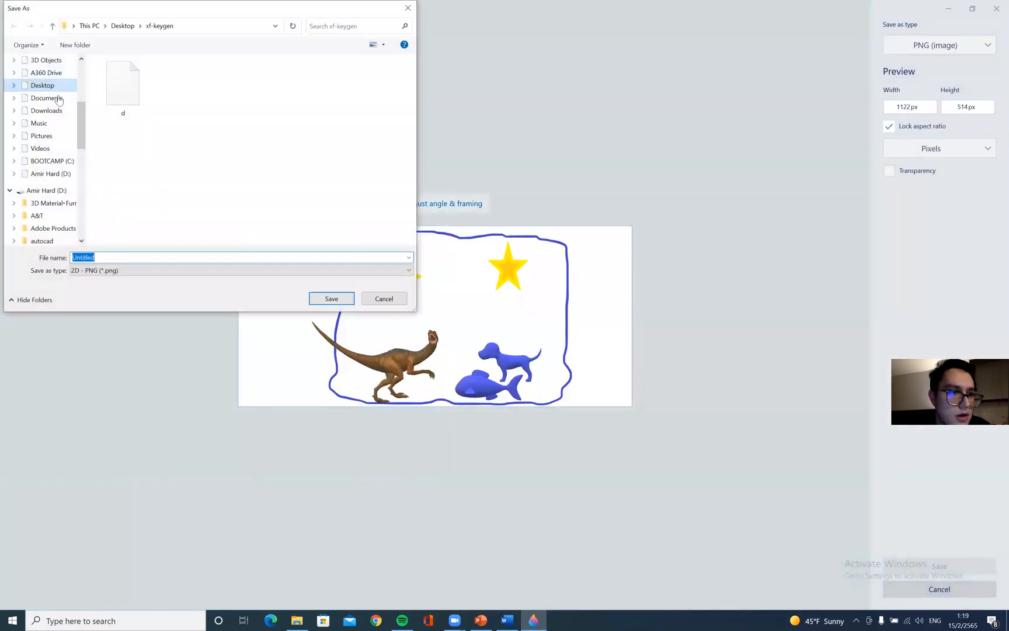
pyautogui.click(52, 90)
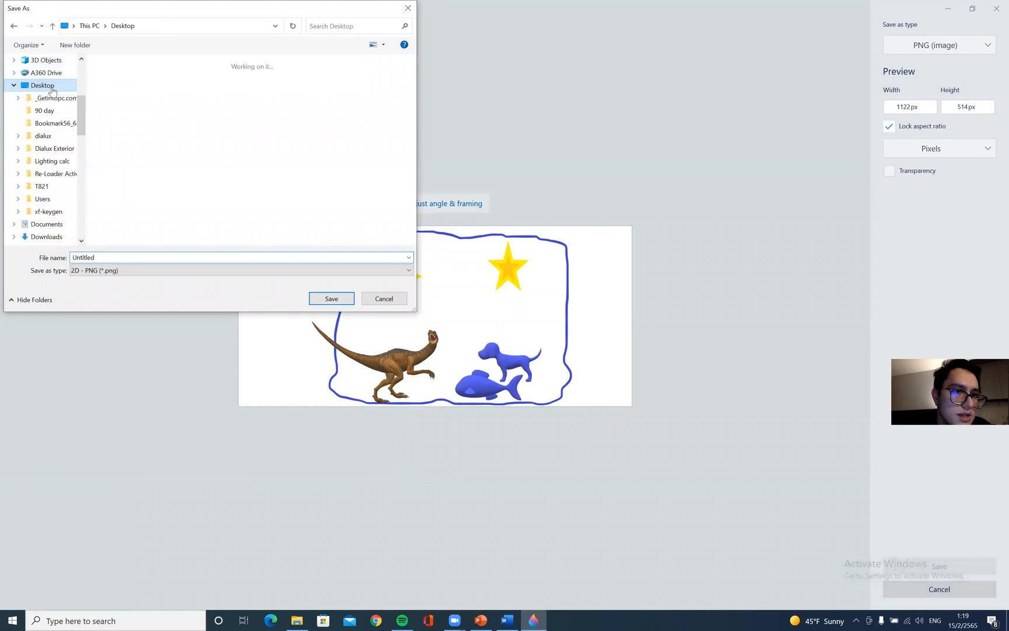
pyautogui.click(52, 89)
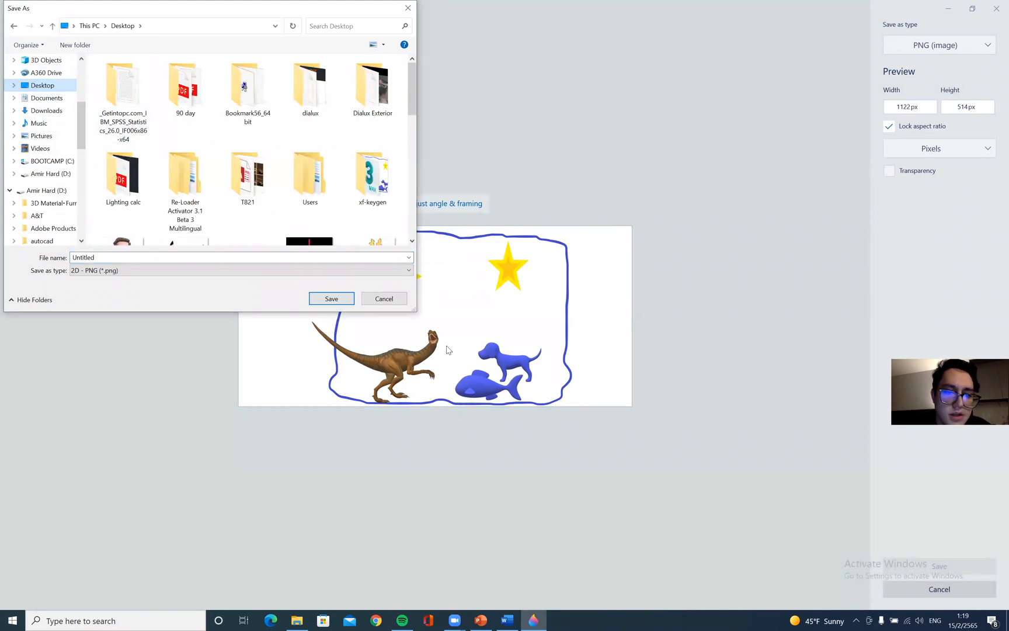
pyautogui.click(324, 300)
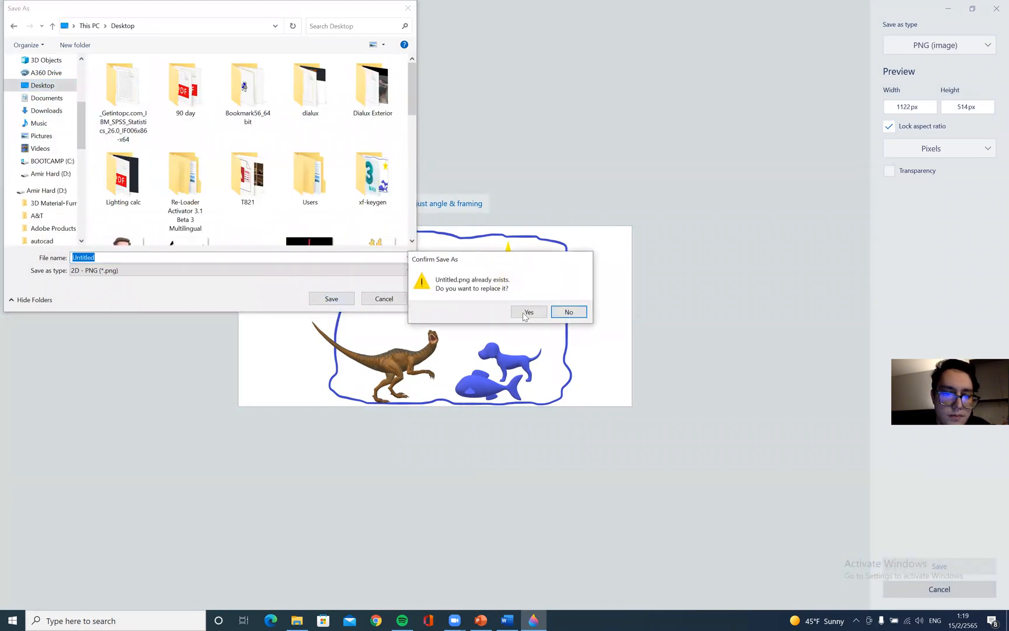
pyautogui.click(530, 314)
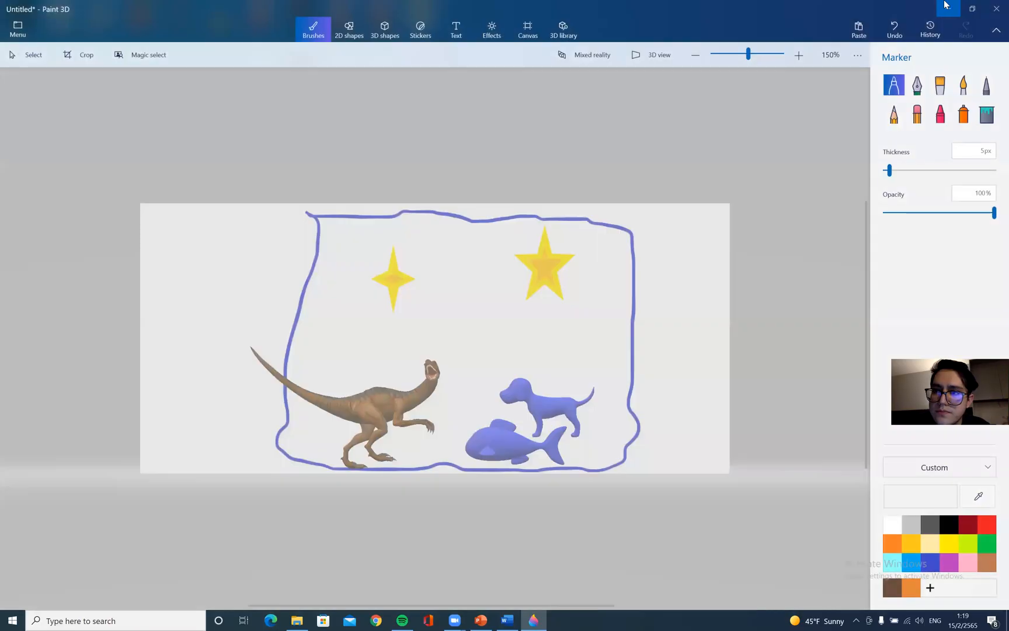
# Minimize Paint 3D and File Explorer and close the OneDrive sign-in notice
pyautogui.click(973, 8)
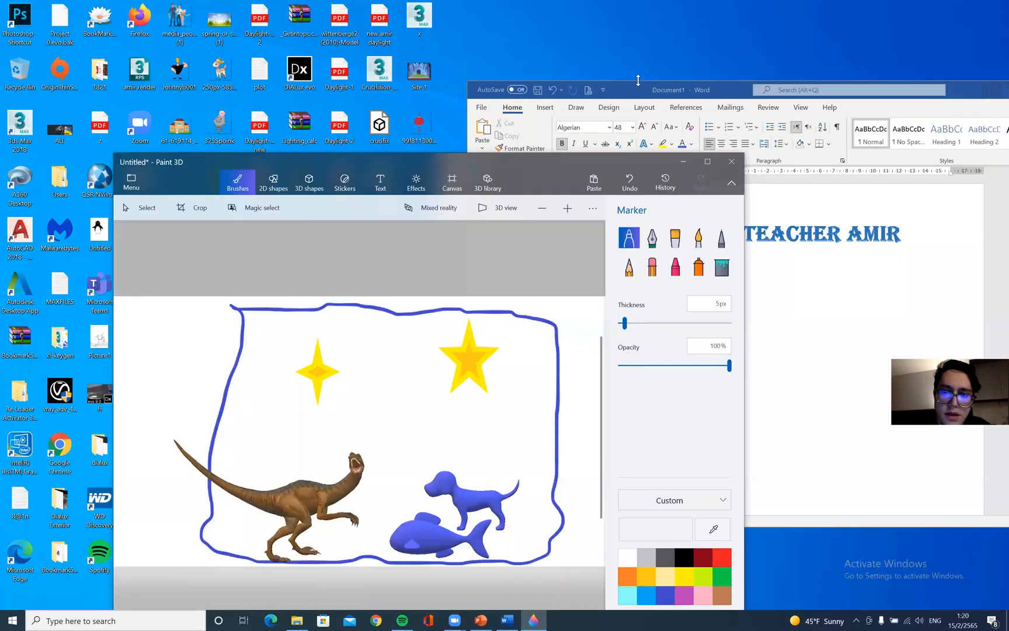
pyautogui.press('super+Down')
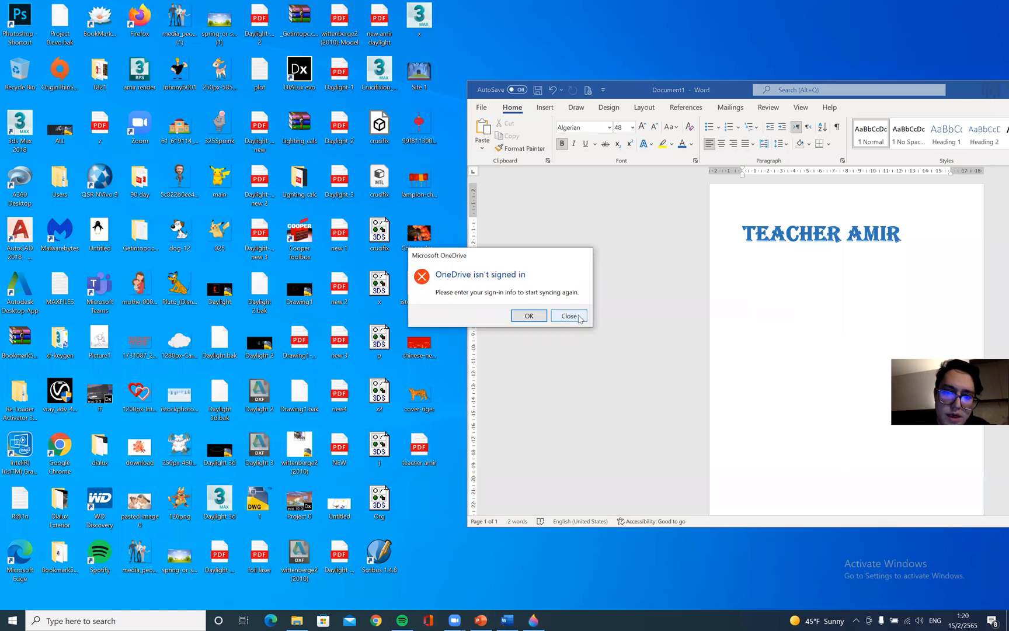
pyautogui.click(576, 317)
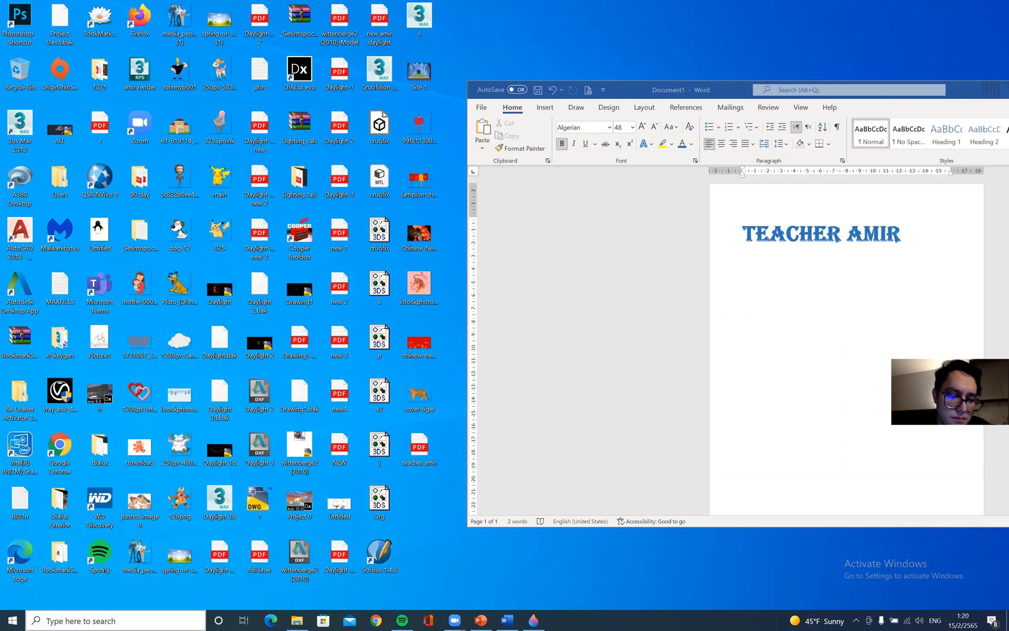
pyautogui.click(296, 620)
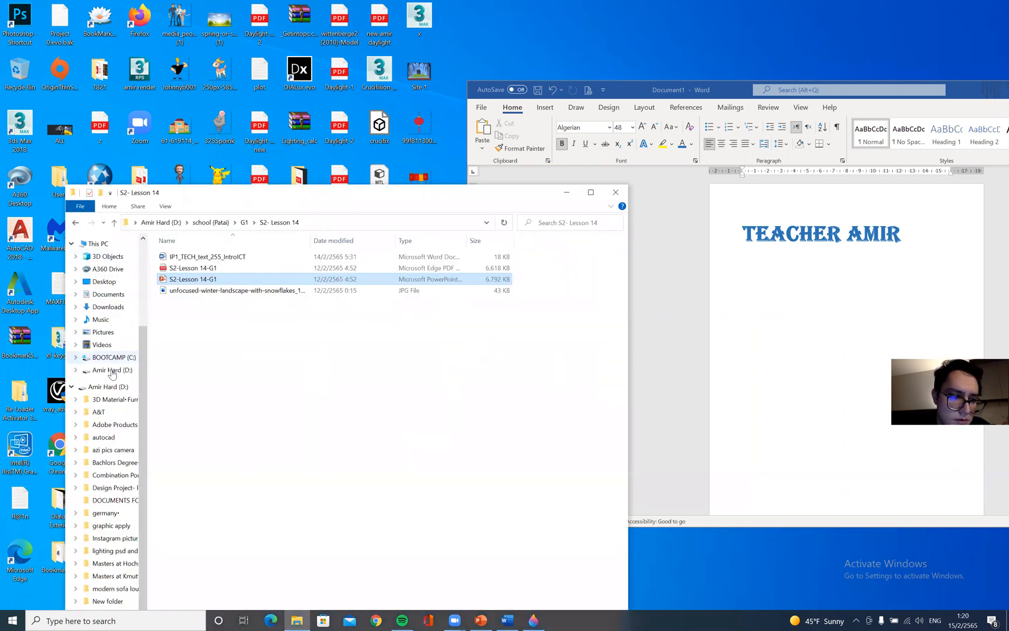
pyautogui.click(567, 193)
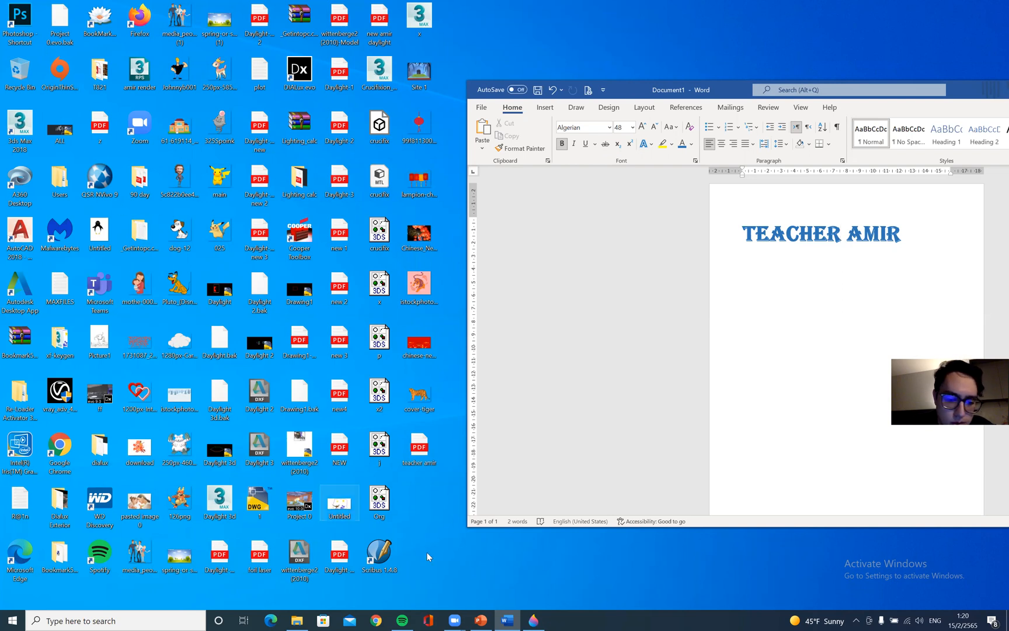
# Save the picture again as a PNG image named 1 on the Desktop
pyautogui.hotkey('alt', 'Tab')
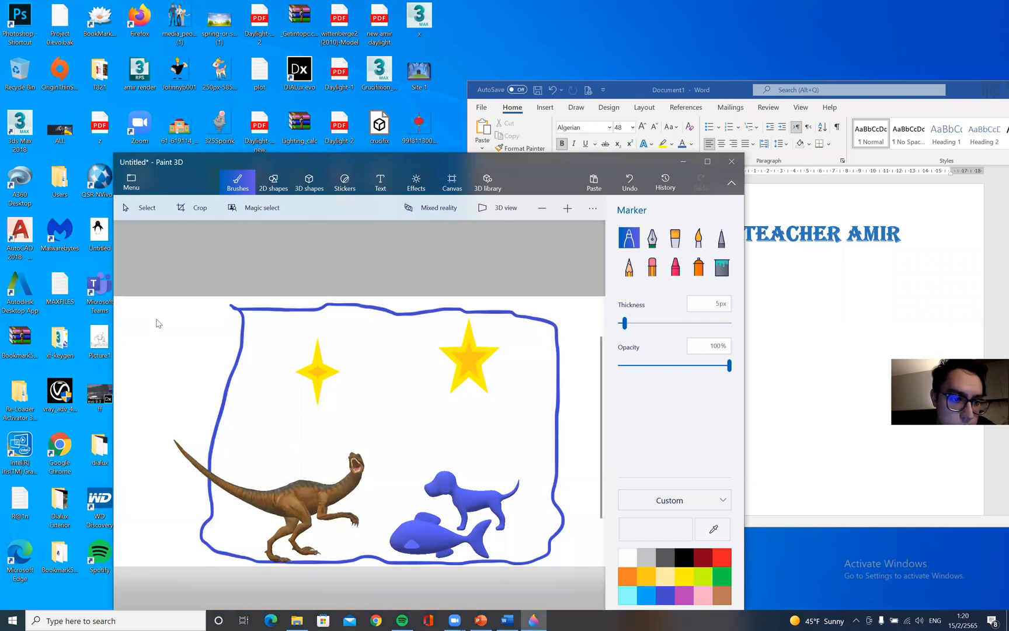
pyautogui.hotkey('ctrl', 's')
pyautogui.click(327, 256)
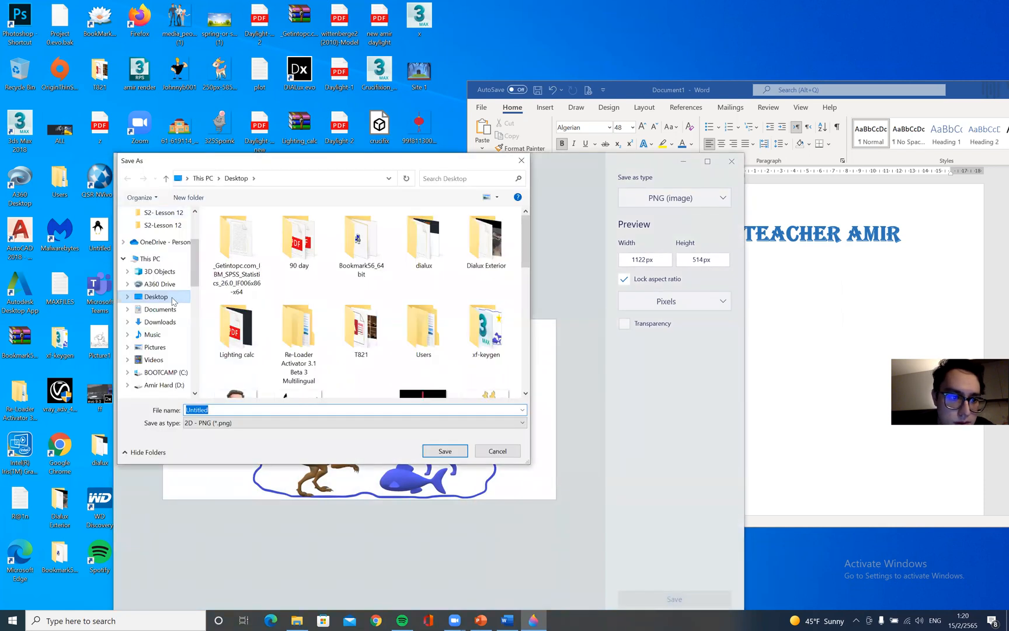
pyautogui.click(172, 299)
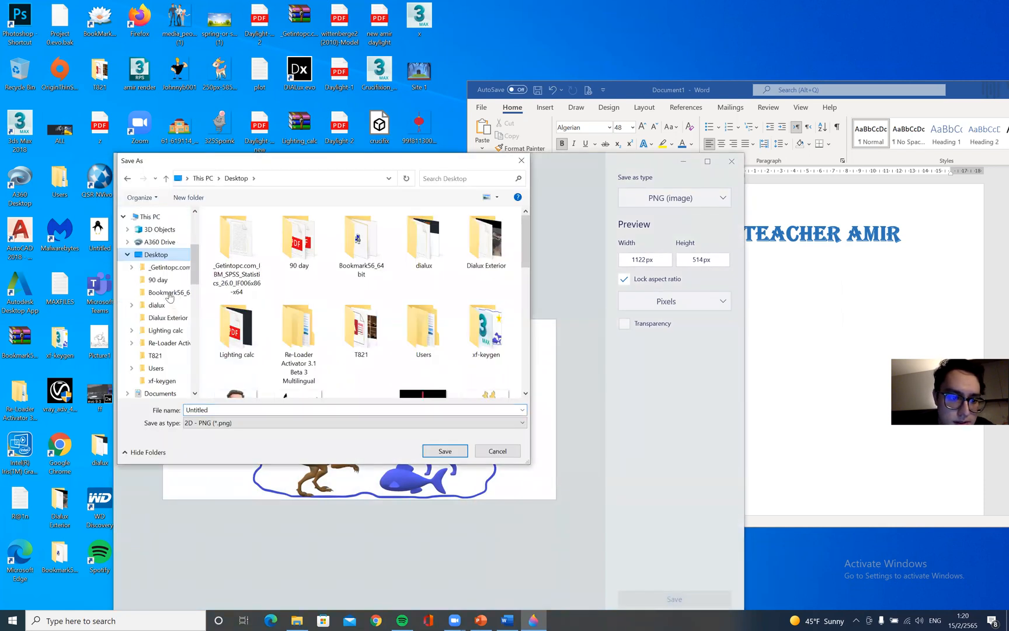
pyautogui.click(220, 422)
pyautogui.click(221, 439)
pyautogui.doubleClick(224, 411)
pyautogui.write('1')
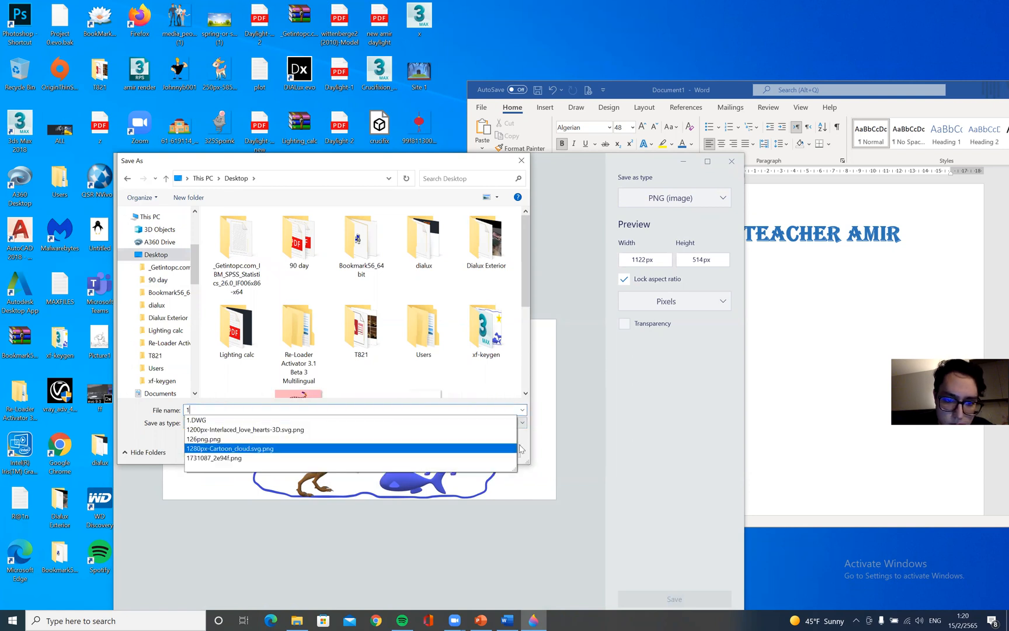
pyautogui.scroll(-3, 526, 370)
pyautogui.click(446, 454)
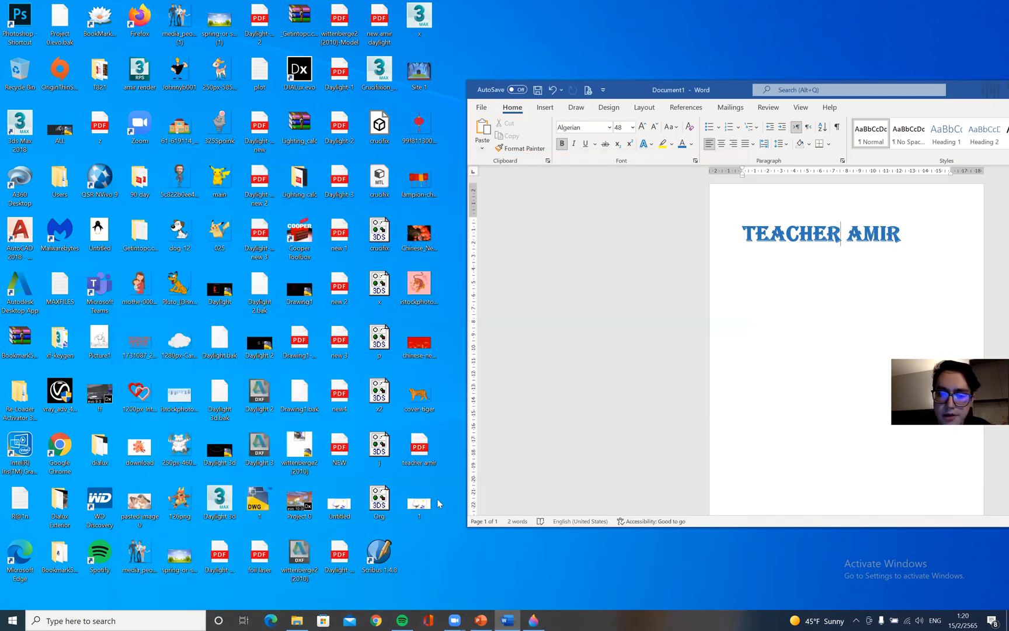
# Paste the picture into the document between the title words and maximize the Word window
pyautogui.hotkey('ctrl', 'v')
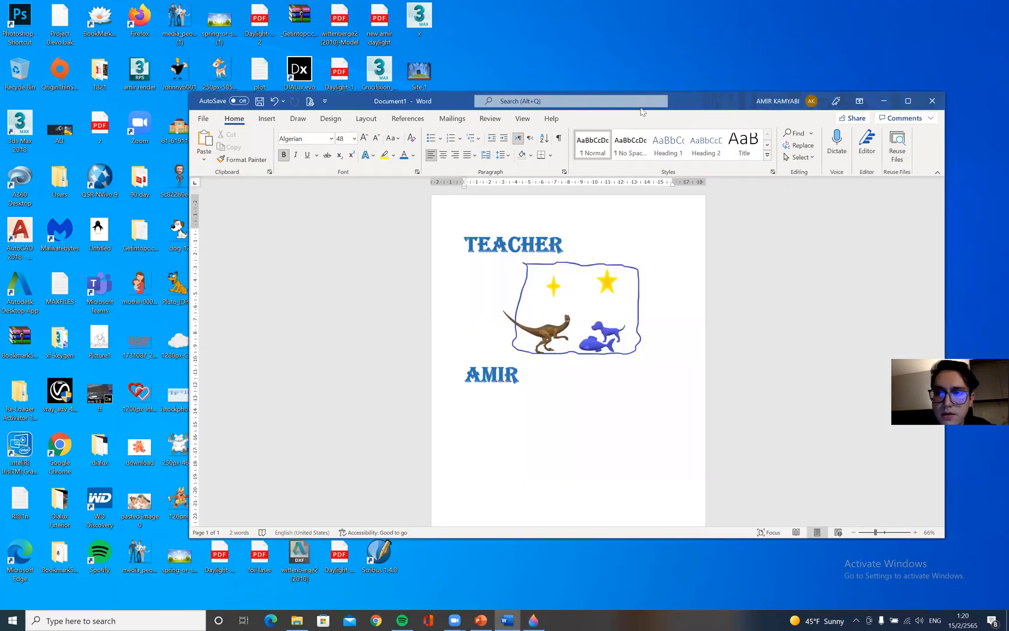
pyautogui.moveTo(622, 92); pyautogui.dragTo(344, 104)
pyautogui.click(908, 101)
# Resize the pasted picture to about 10.45 cm high and 22.78 cm wide
pyautogui.rightClick(528, 266)
pyautogui.moveTo(592, 363)
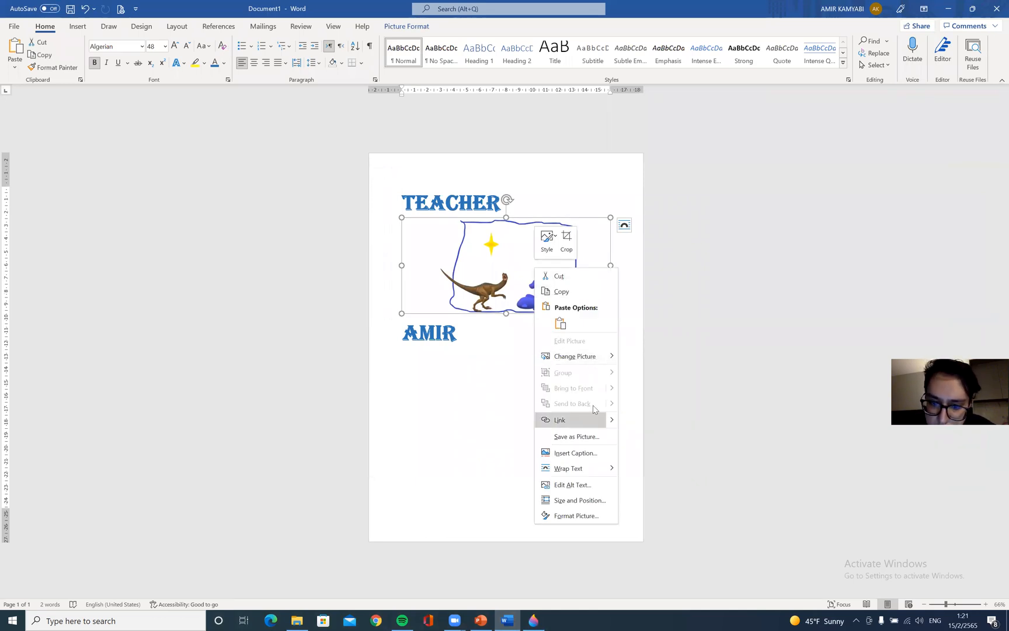
pyautogui.click(481, 293)
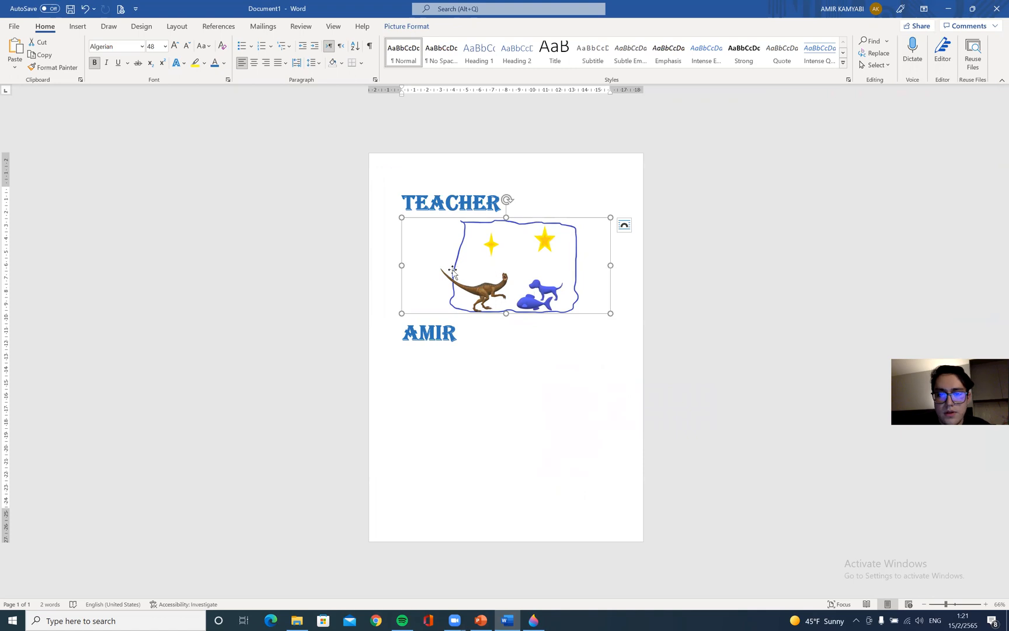
pyautogui.doubleClick(491, 254)
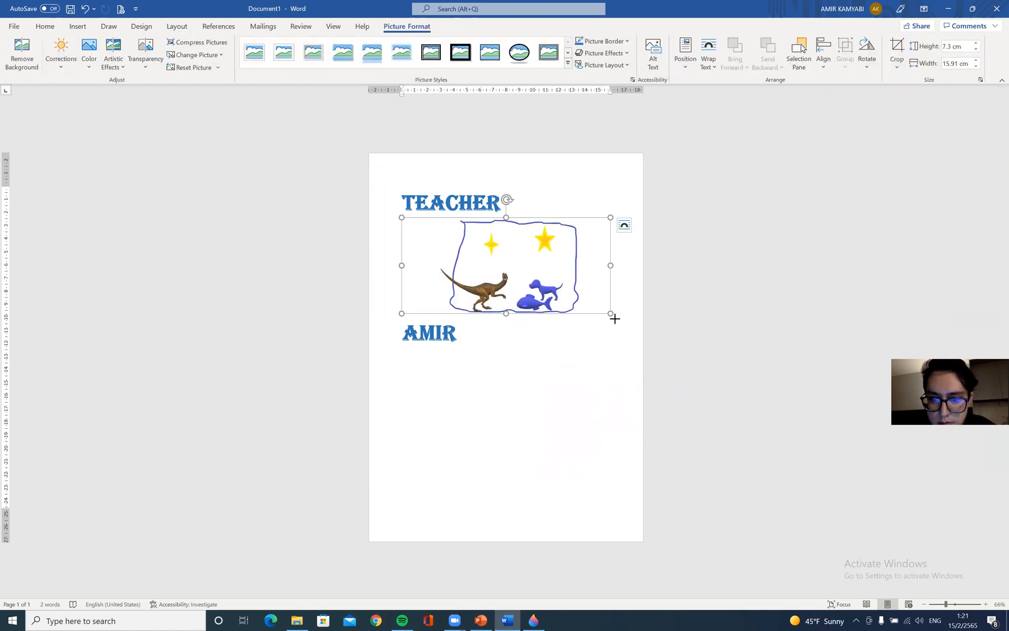
pyautogui.moveTo(614, 318); pyautogui.dragTo(686, 355)
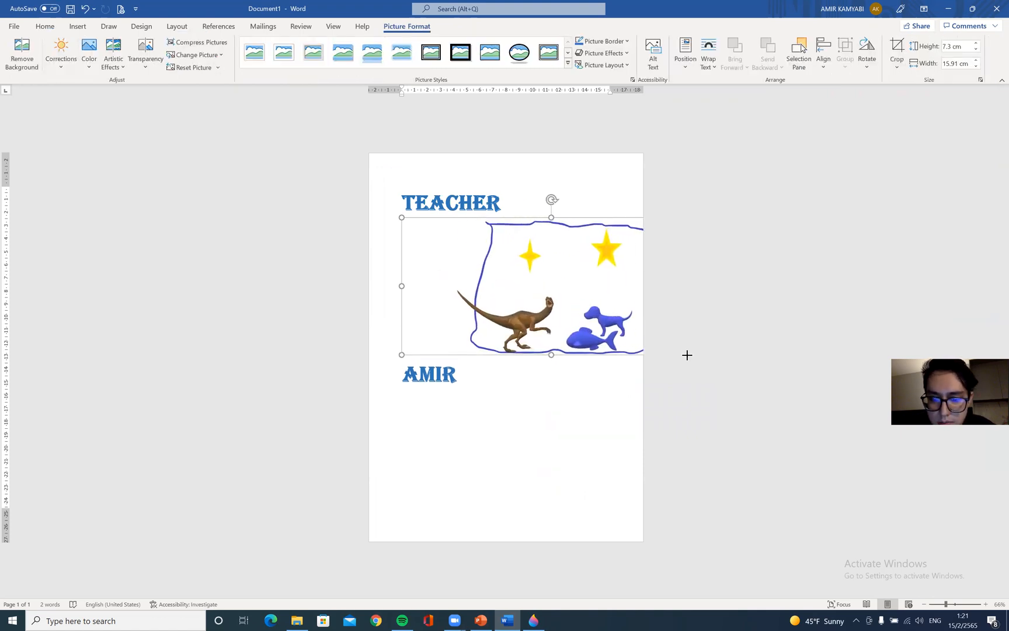
# Delete the pasted picture from the document
pyautogui.rightClick(538, 286)
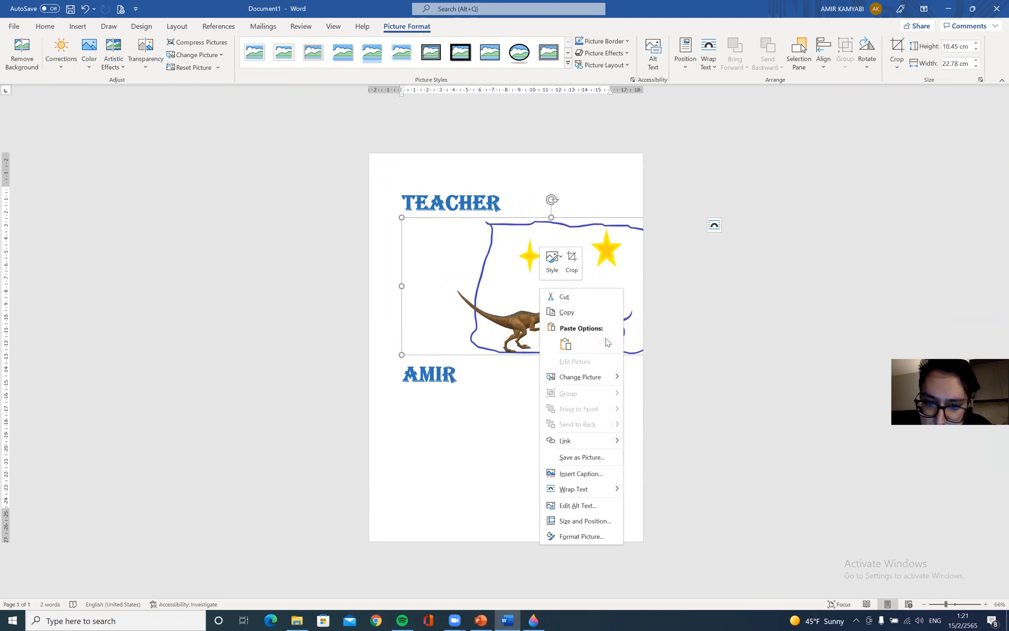
pyautogui.press('Escape')
pyautogui.press('Delete')
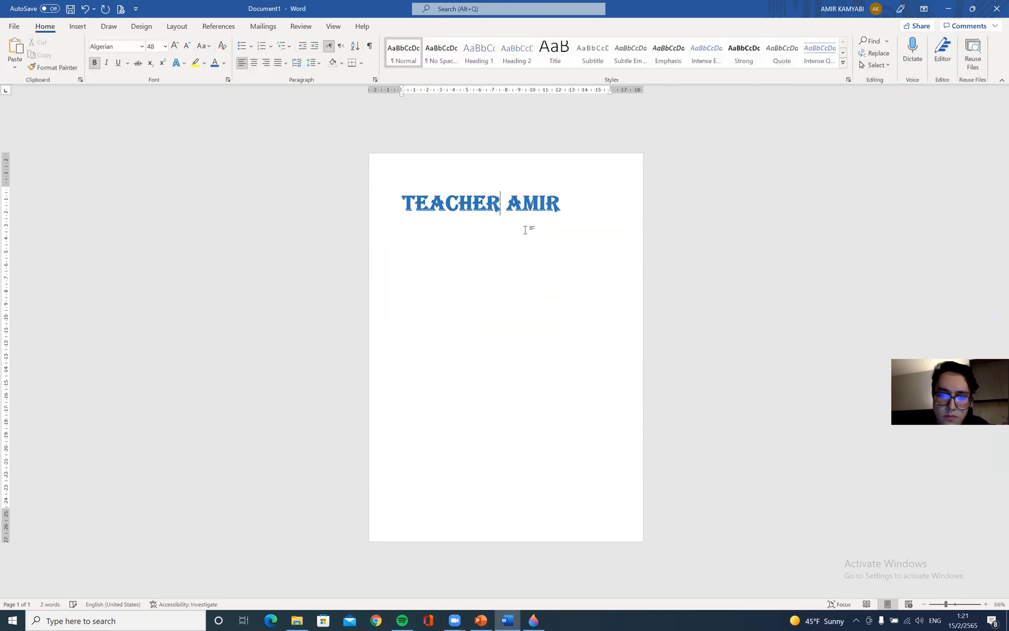
# Move the TEACHER AMIR title down three lines and center it on the page
pyautogui.click(399, 201)
pyautogui.press('Return')
pyautogui.press('Return')
pyautogui.press('Return')
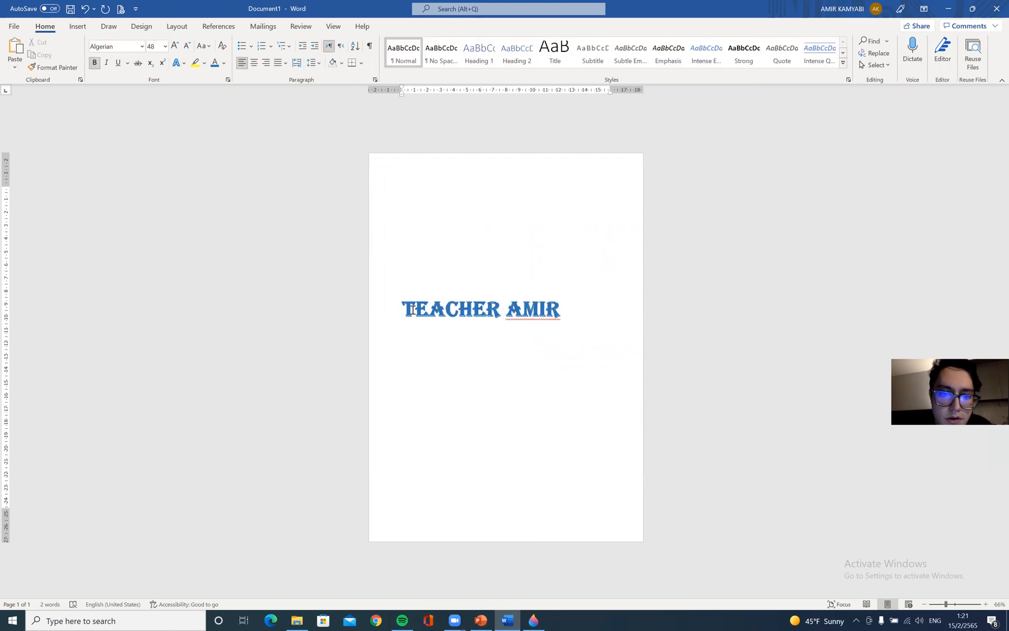
pyautogui.moveTo(412, 310); pyautogui.dragTo(569, 310)
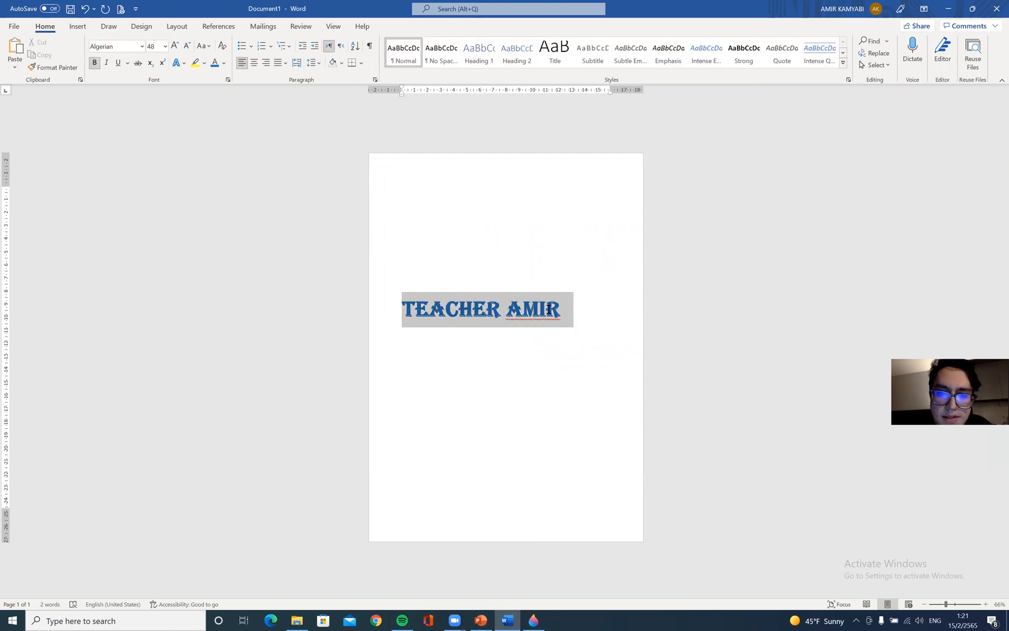
pyautogui.click(254, 65)
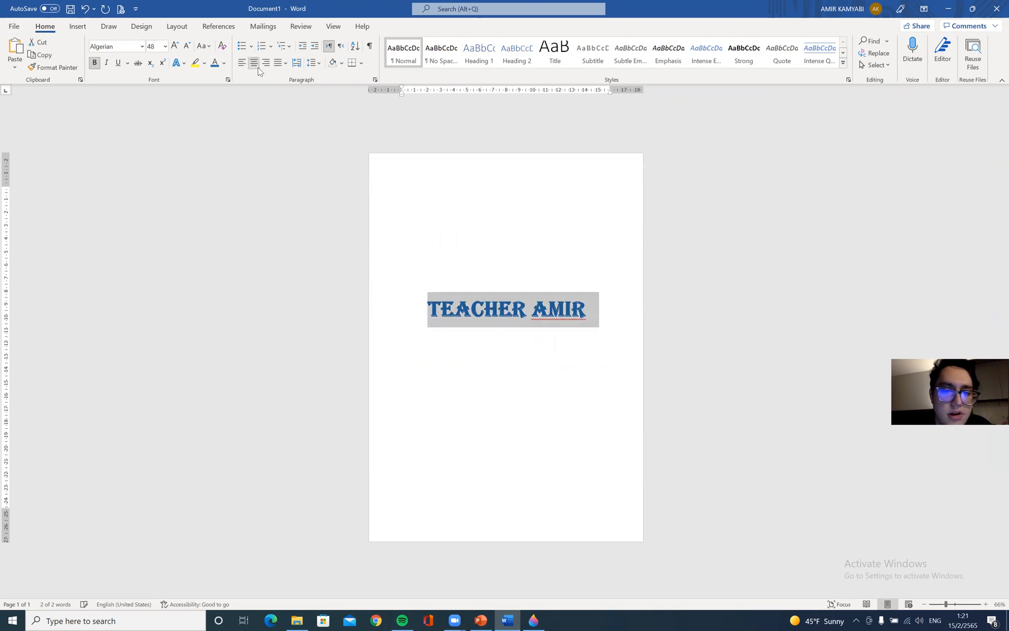
pyautogui.click(485, 212)
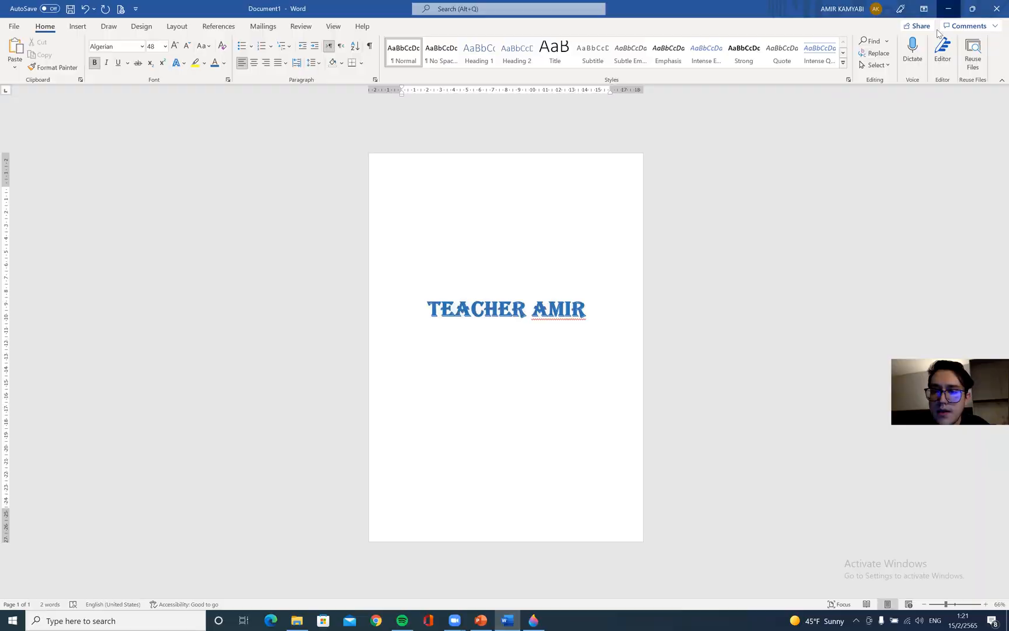
# Switch to Paint 3D and save the picture as a PNG image named 12 on the Desktop
pyautogui.click(948, 8)
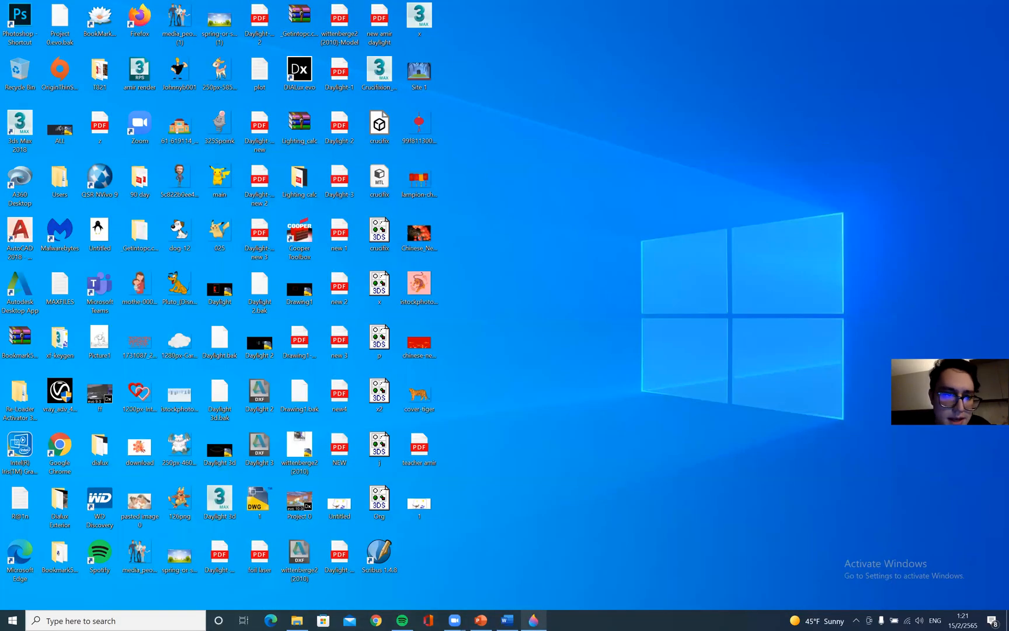
pyautogui.click(138, 189)
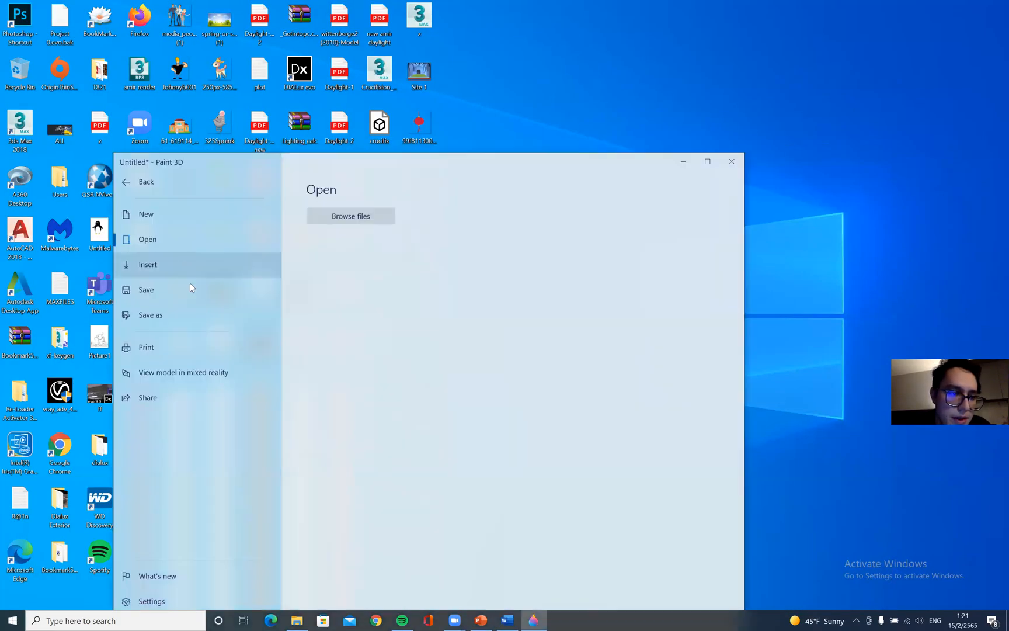
pyautogui.click(177, 315)
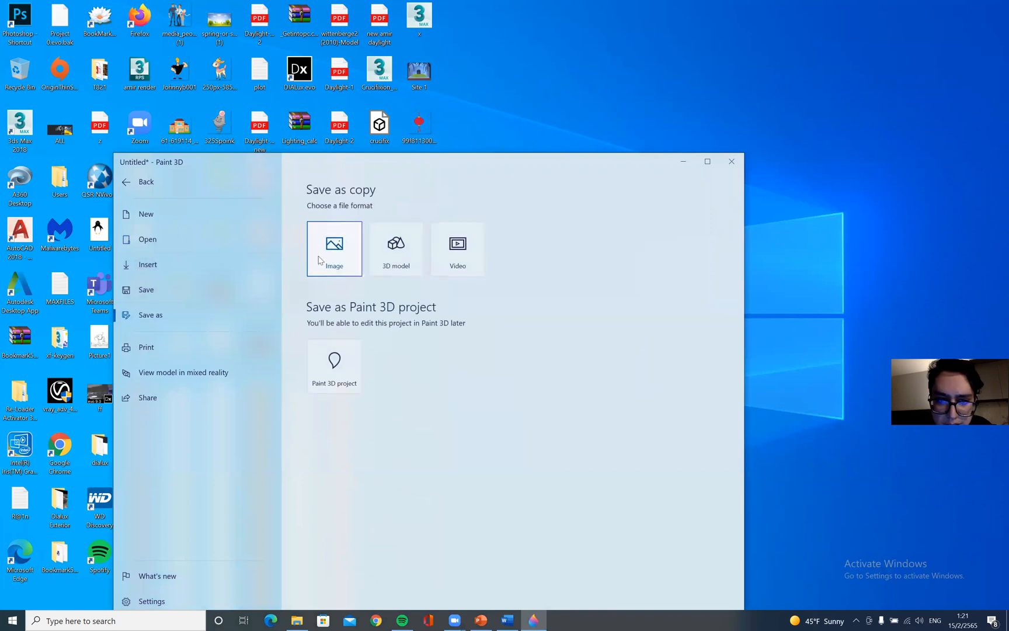
pyautogui.click(334, 243)
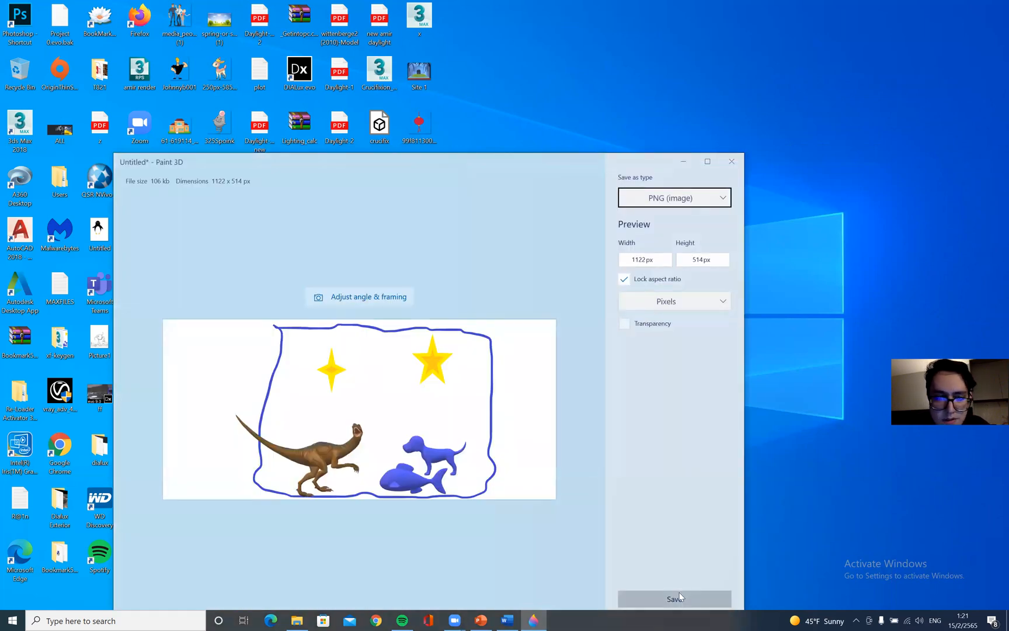
pyautogui.click(678, 592)
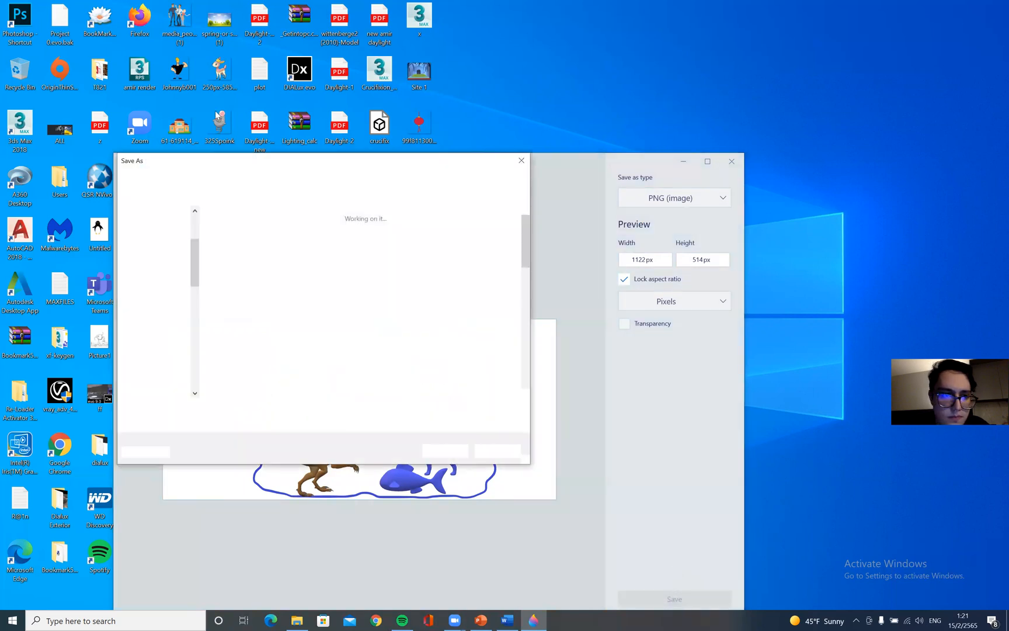
pyautogui.doubleClick(237, 407)
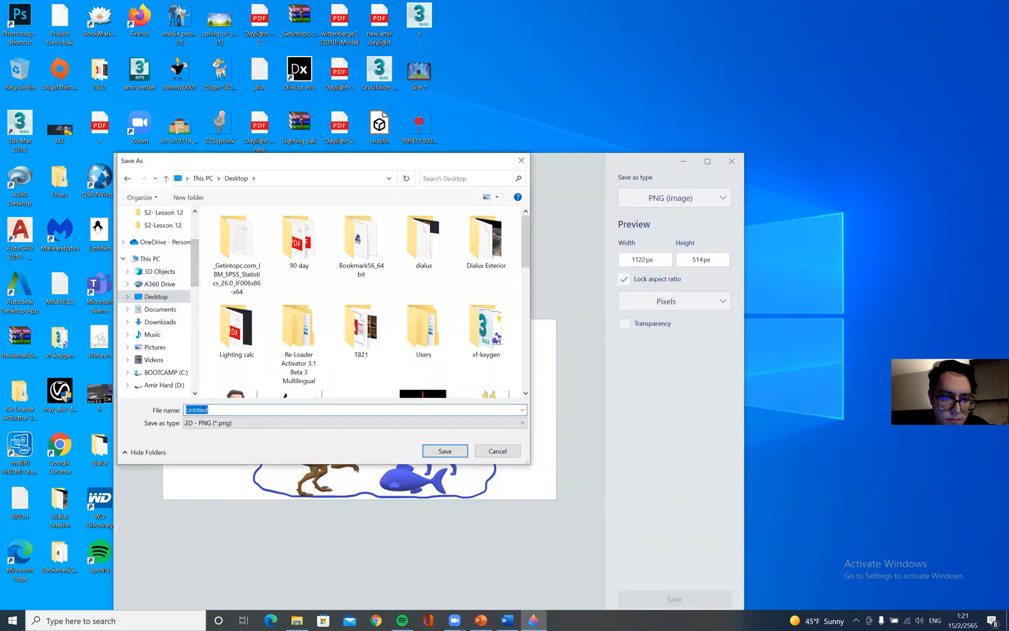
pyautogui.write('12')
pyautogui.click(526, 393)
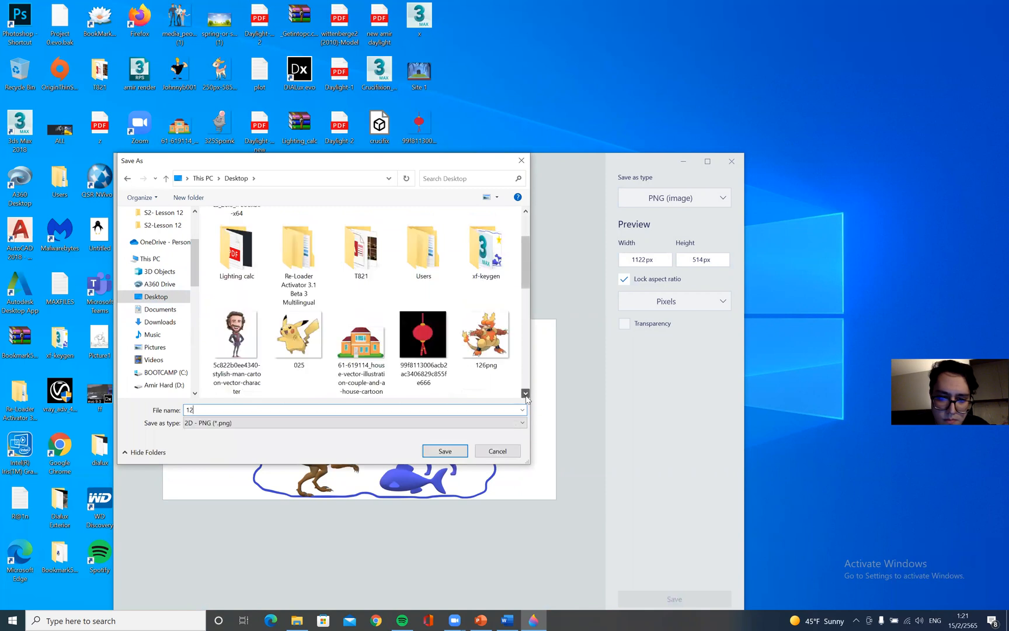
pyautogui.click(443, 450)
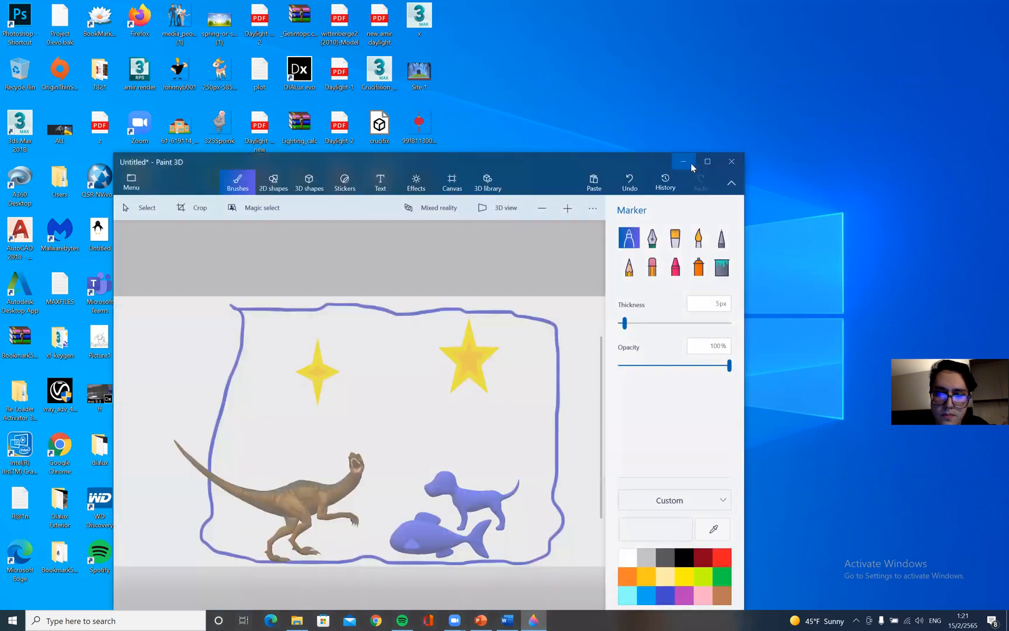
# Minimize Paint 3D and snap the Word window to the right half of the screen beside the desktop
pyautogui.click(686, 162)
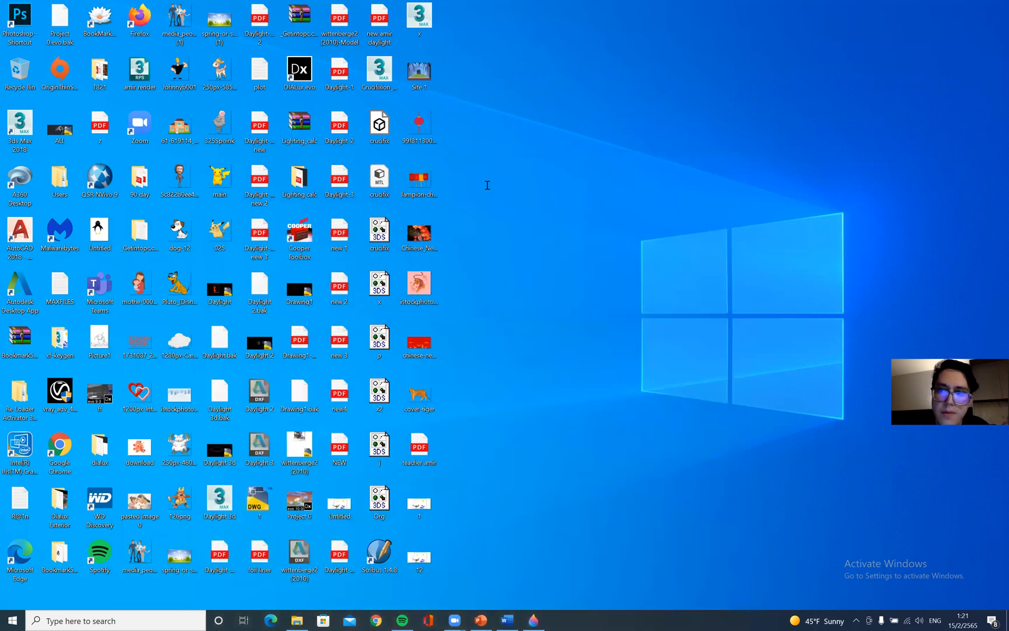
pyautogui.hotkey('alt', 'Tab')
pyautogui.click(984, 11)
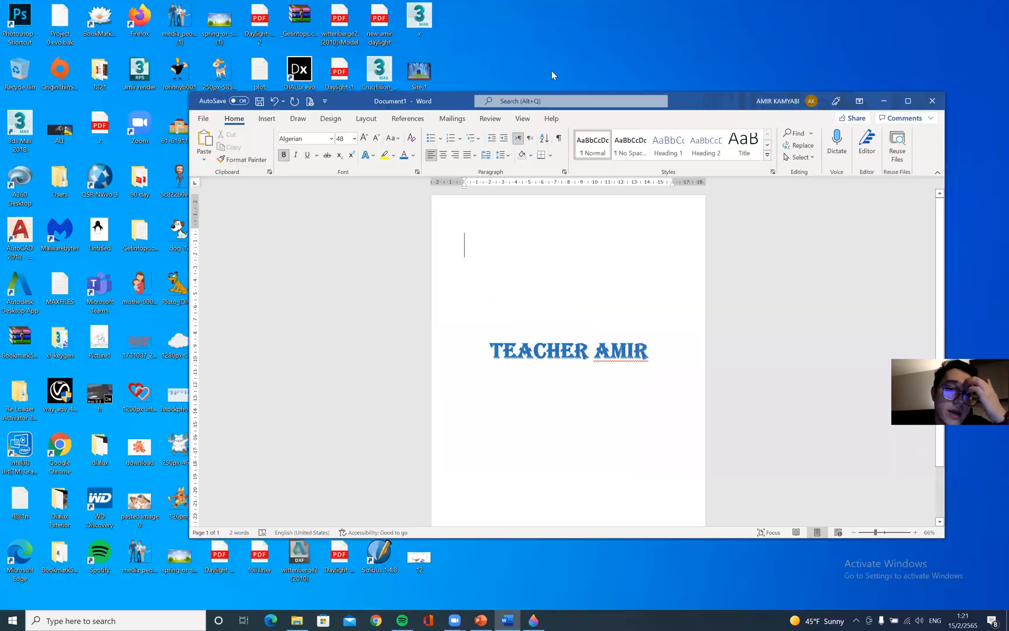
pyautogui.moveTo(494, 98); pyautogui.dragTo(531, 39)
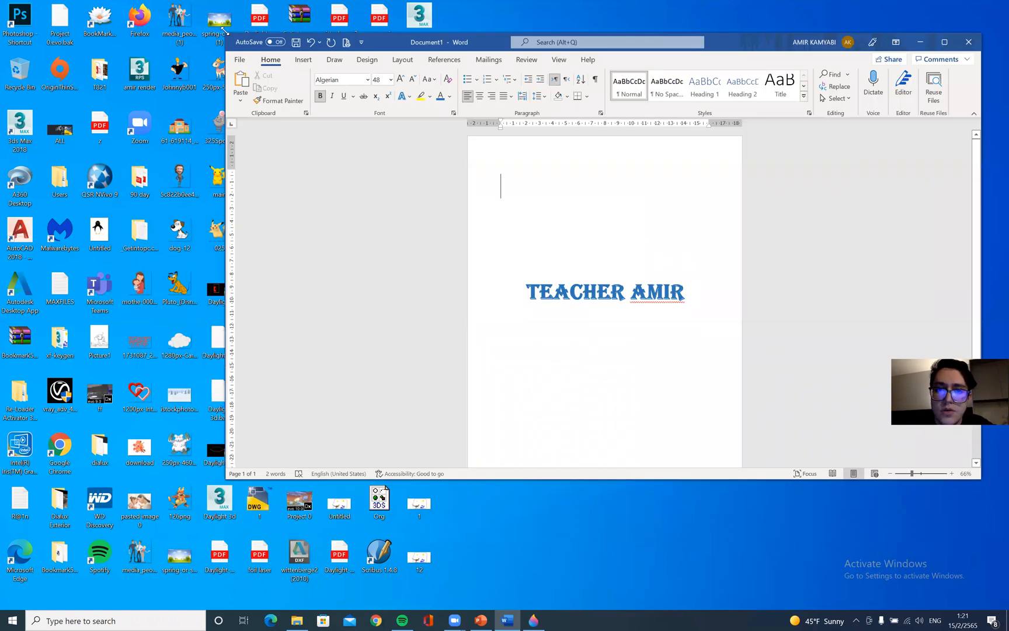
pyautogui.moveTo(223, 29); pyautogui.dragTo(502, 36)
pyautogui.click(503, 26)
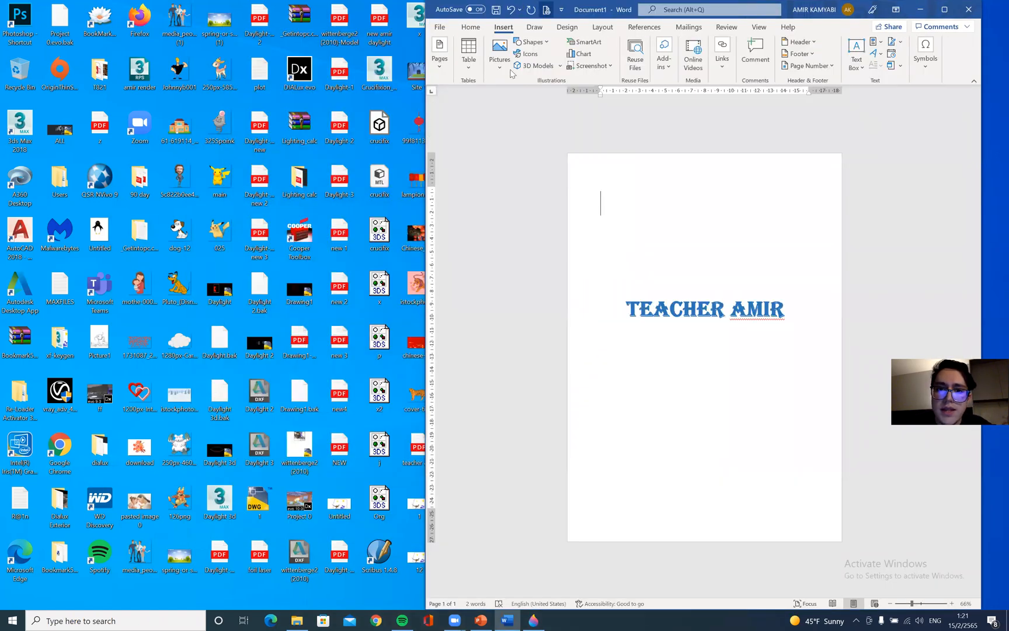
pyautogui.click(499, 53)
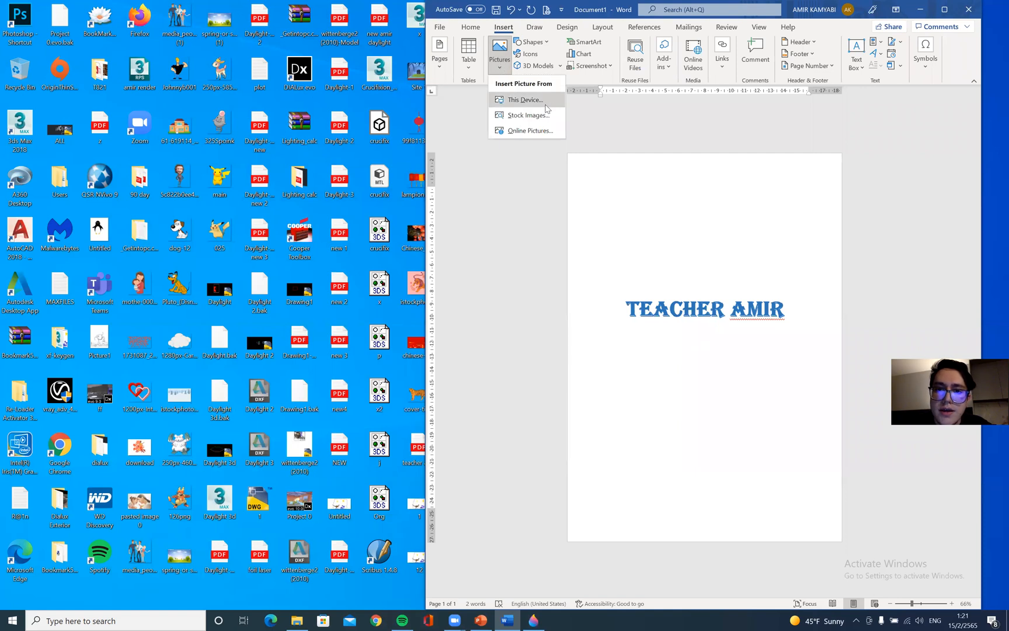
pyautogui.click(496, 67)
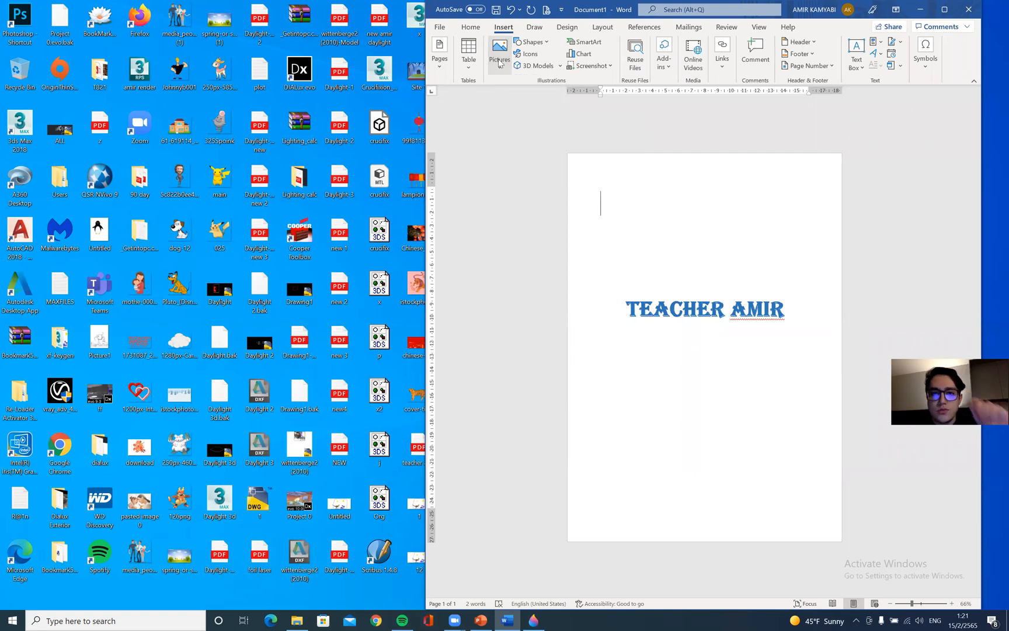
pyautogui.click(441, 27)
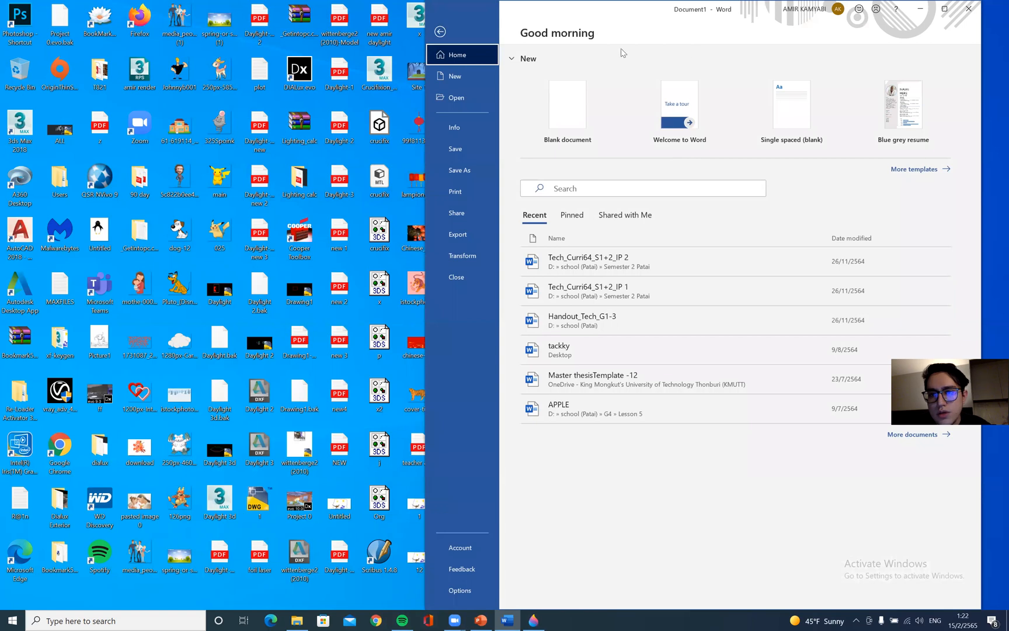
pyautogui.click(454, 32)
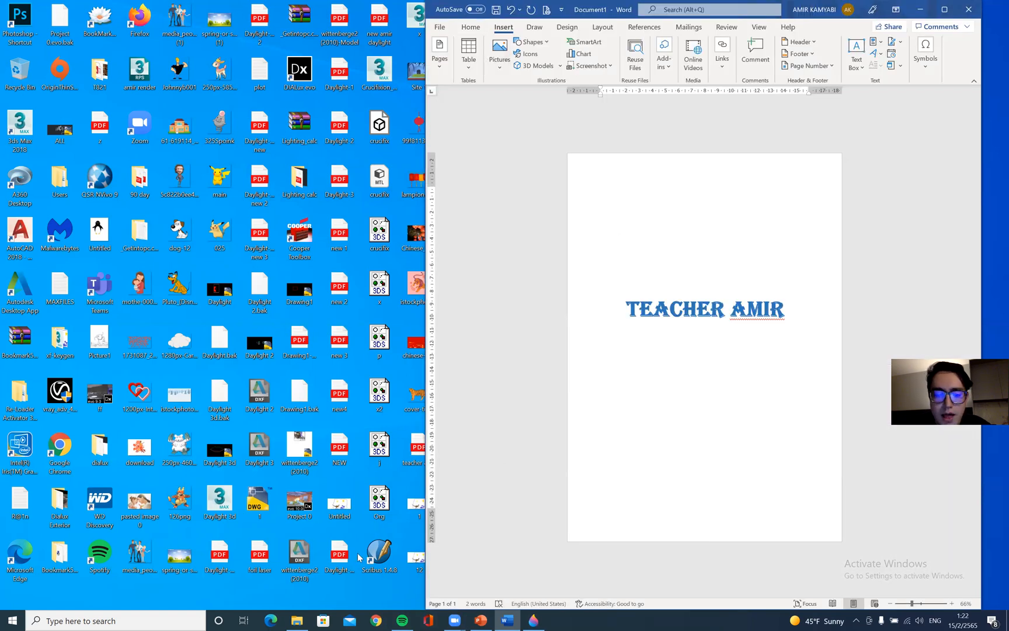
# Drag the saved image 12 from the desktop into the document above the title and maximize Word
pyautogui.click(421, 556)
pyautogui.moveTo(419, 560); pyautogui.dragTo(628, 265)
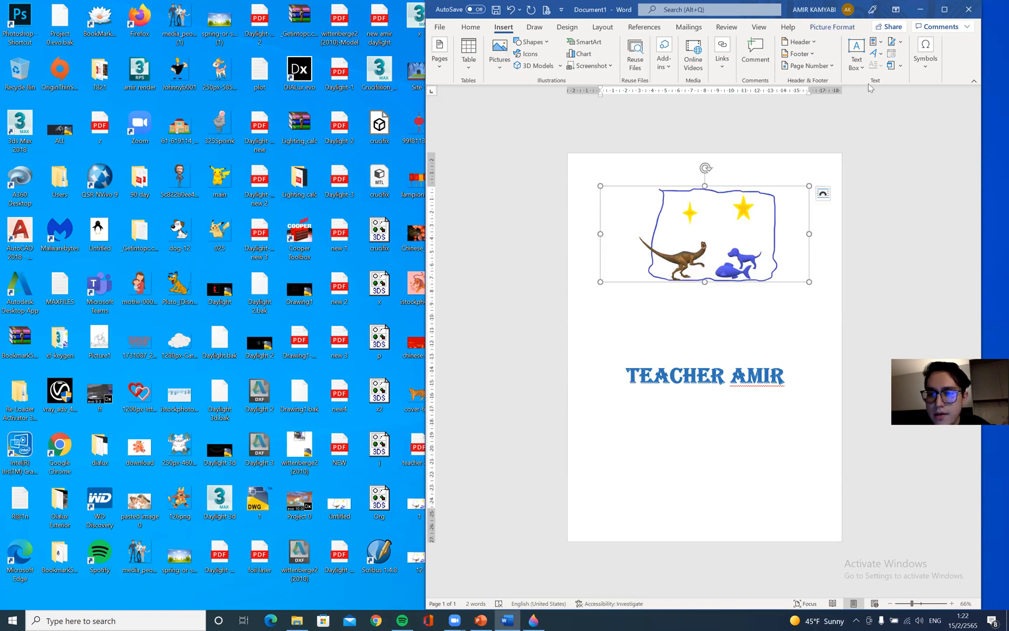
pyautogui.click(944, 10)
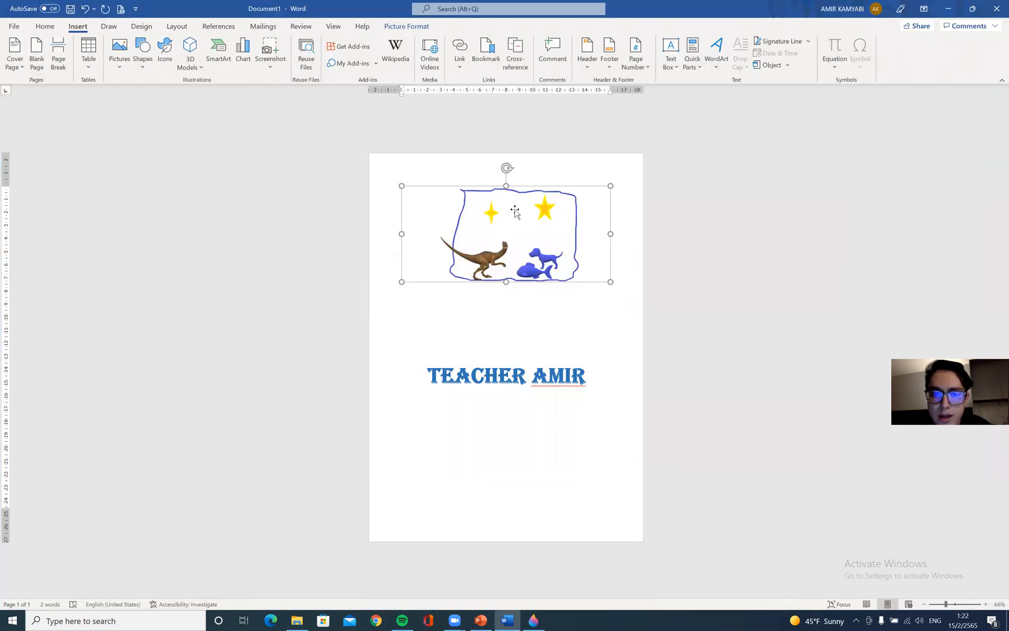
# Crop the empty margins off the picture's left and right sides, to about 10.64 cm wide
pyautogui.click(526, 227)
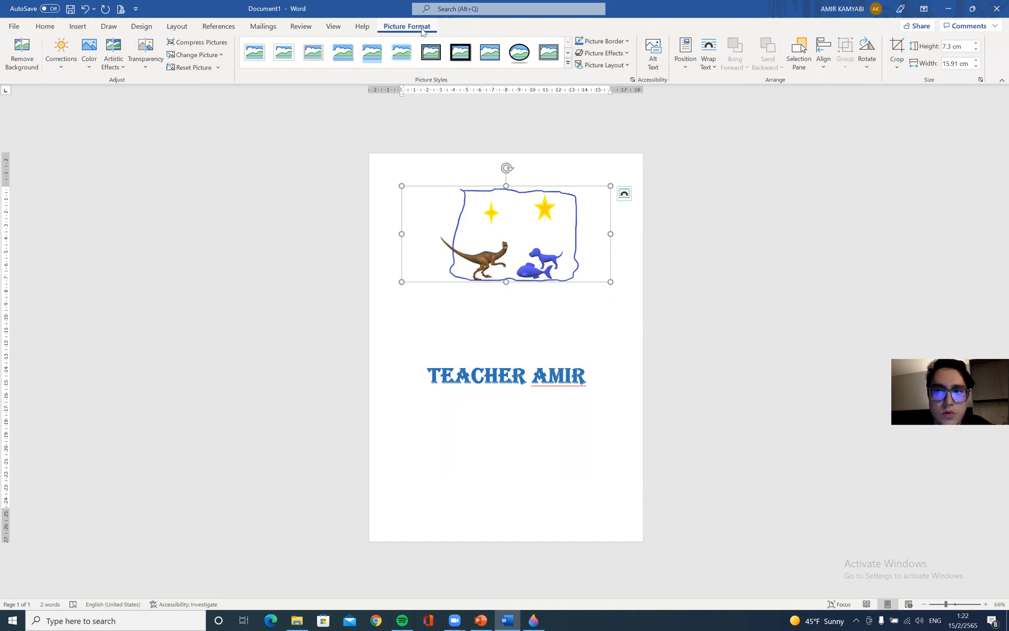
pyautogui.click(897, 48)
pyautogui.moveTo(402, 234); pyautogui.dragTo(440, 237)
pyautogui.moveTo(572, 233); pyautogui.dragTo(540, 234)
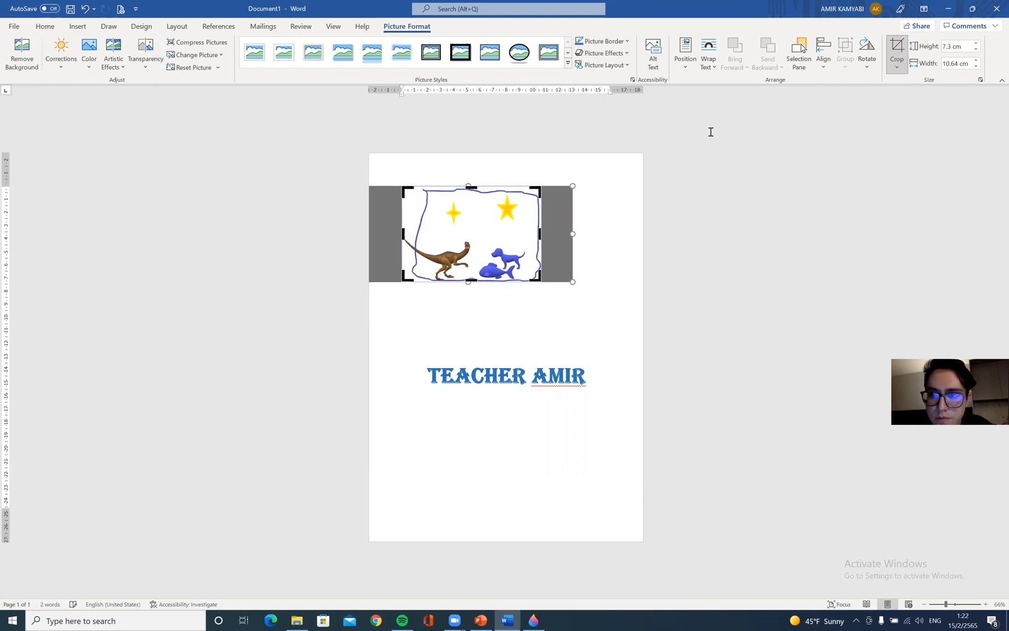
pyautogui.click(885, 41)
pyautogui.click(545, 284)
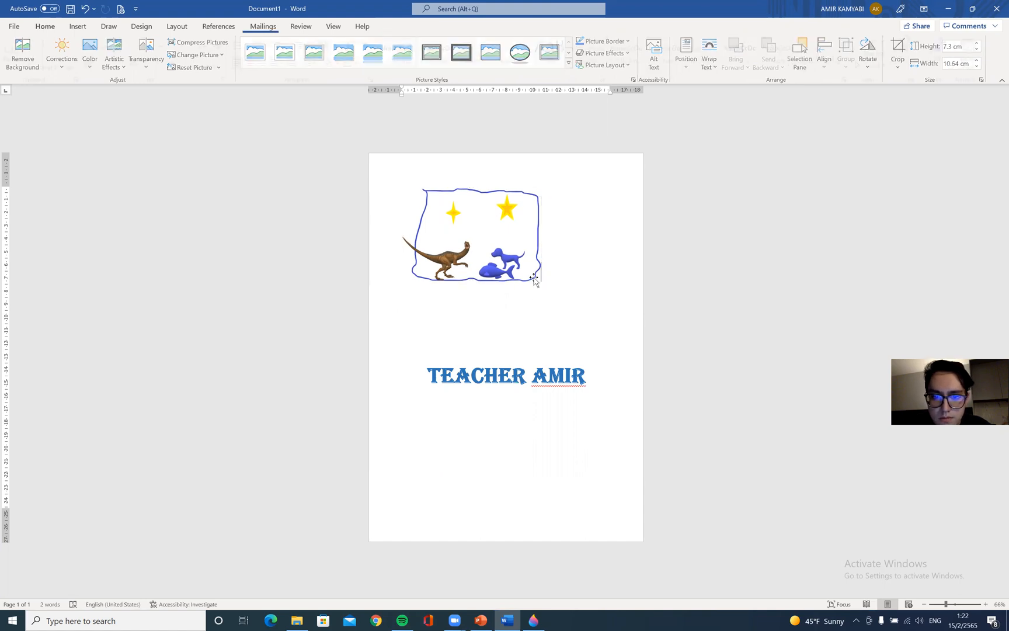
# Enlarge the picture proportionally from its corner handle so it spans most of the page width
pyautogui.click(540, 280)
pyautogui.moveTo(542, 282); pyautogui.dragTo(593, 340)
pyautogui.rightClick(503, 247)
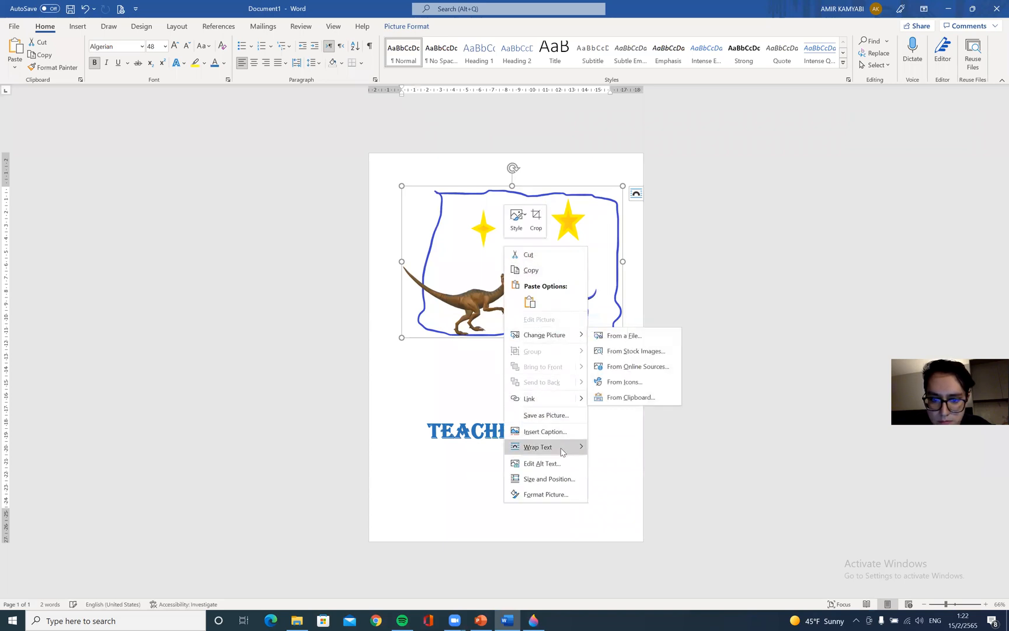
pyautogui.click(462, 446)
# Cut the TEACHER AMIR title text and undo the cut
pyautogui.moveTo(424, 428); pyautogui.dragTo(530, 429)
pyautogui.rightClick(522, 430)
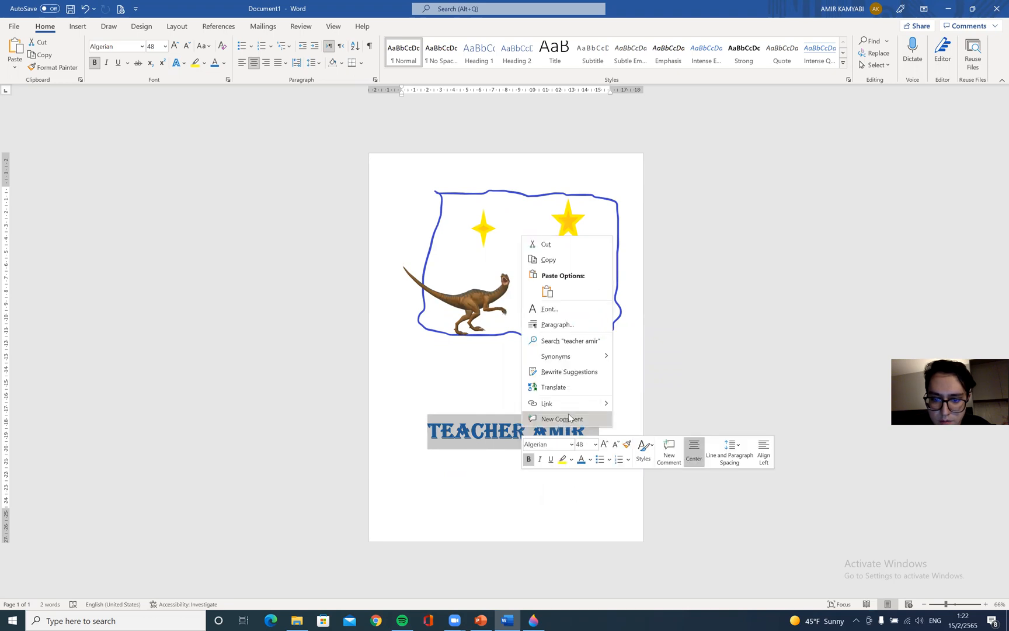
pyautogui.click(542, 246)
pyautogui.click(497, 256)
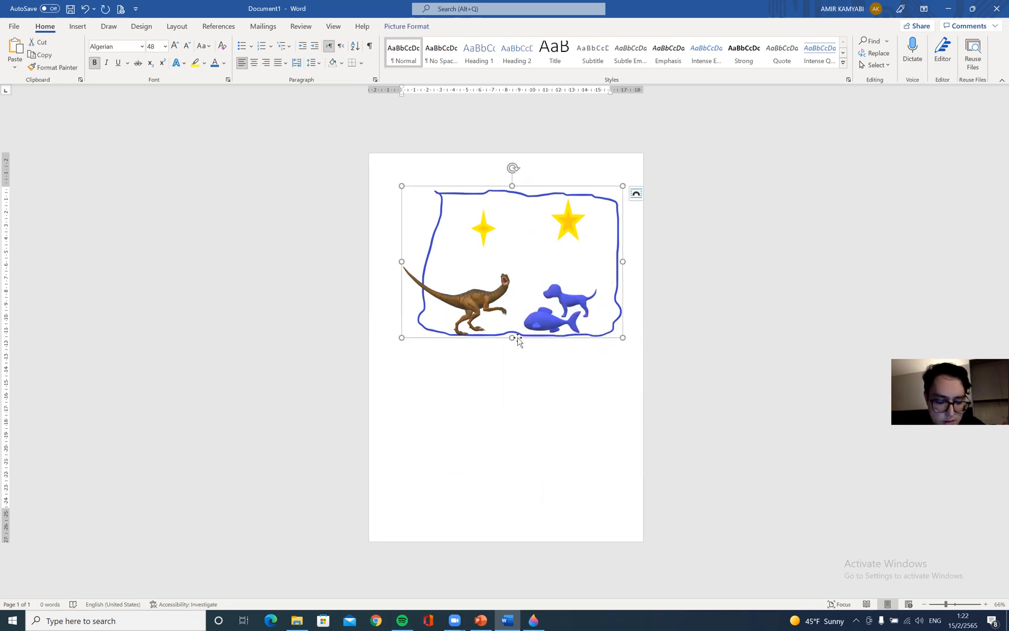
pyautogui.hotkey('ctrl', 'z')
# Delete the empty lines so the title sits directly below the picture
pyautogui.click(580, 337)
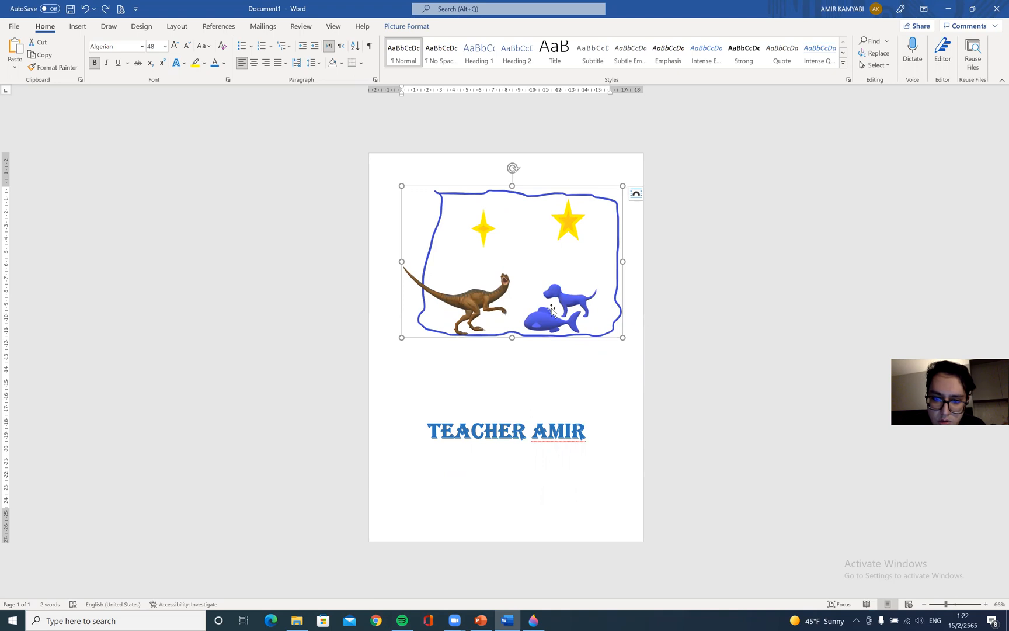
pyautogui.click(531, 399)
pyautogui.press('BackSpace')
pyautogui.press('BackSpace')
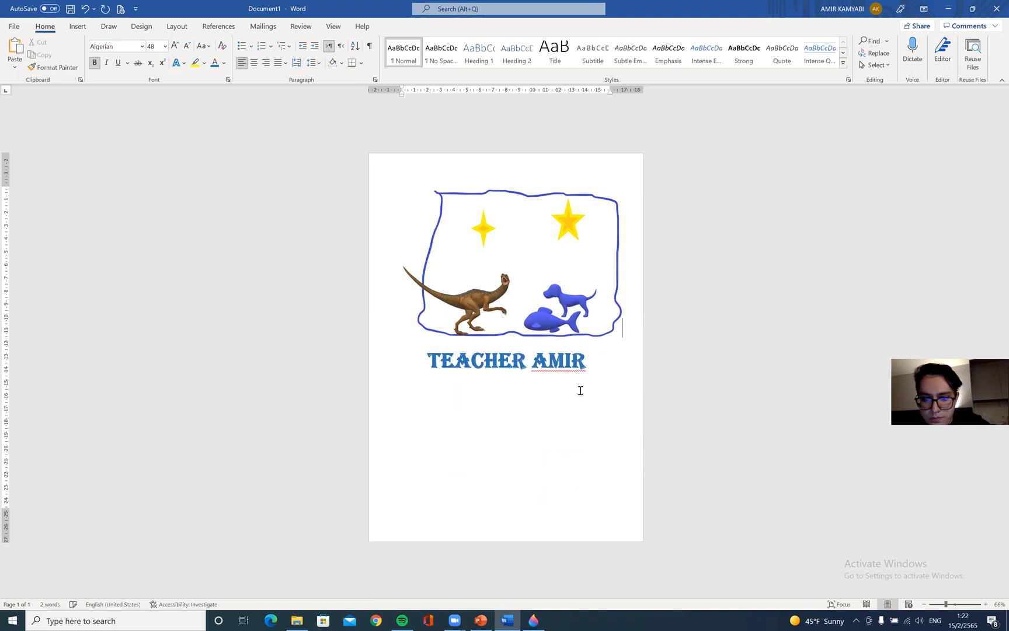
pyautogui.click(673, 349)
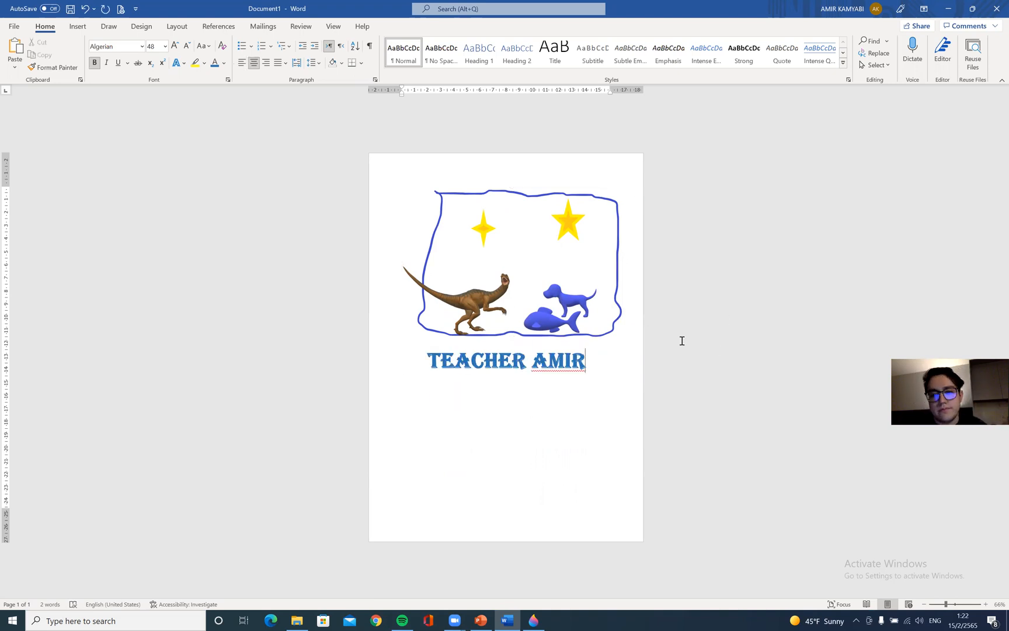
pyautogui.click(483, 311)
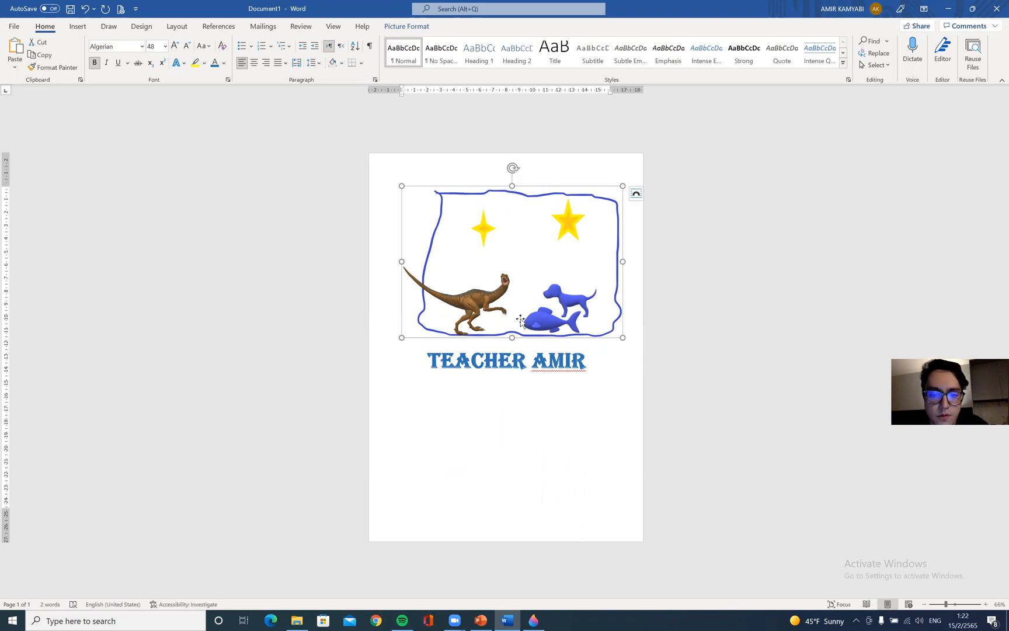
pyautogui.moveTo(436, 359); pyautogui.dragTo(586, 361)
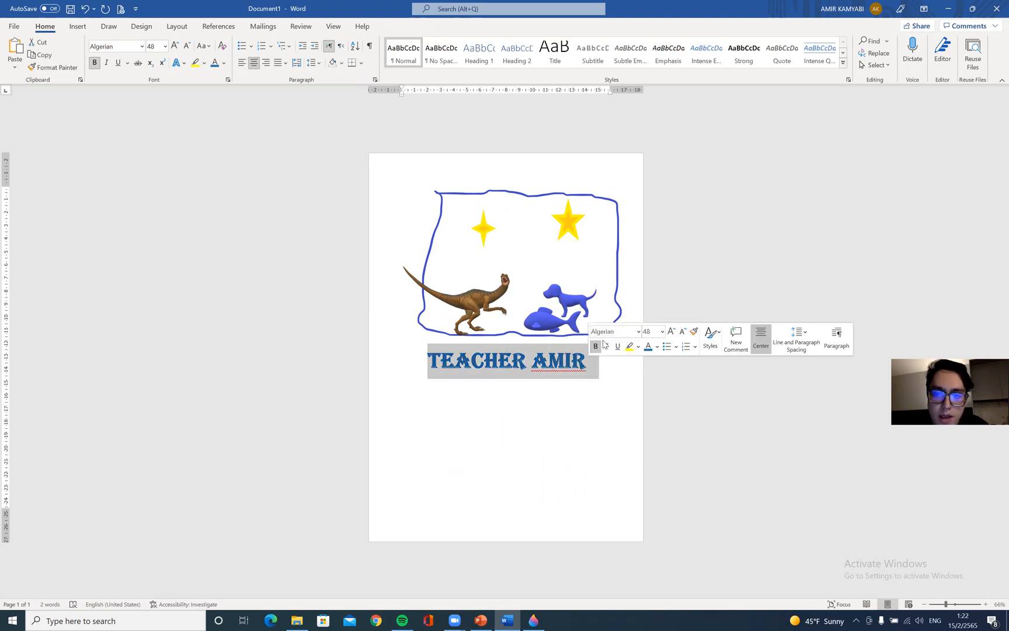
pyautogui.click(648, 270)
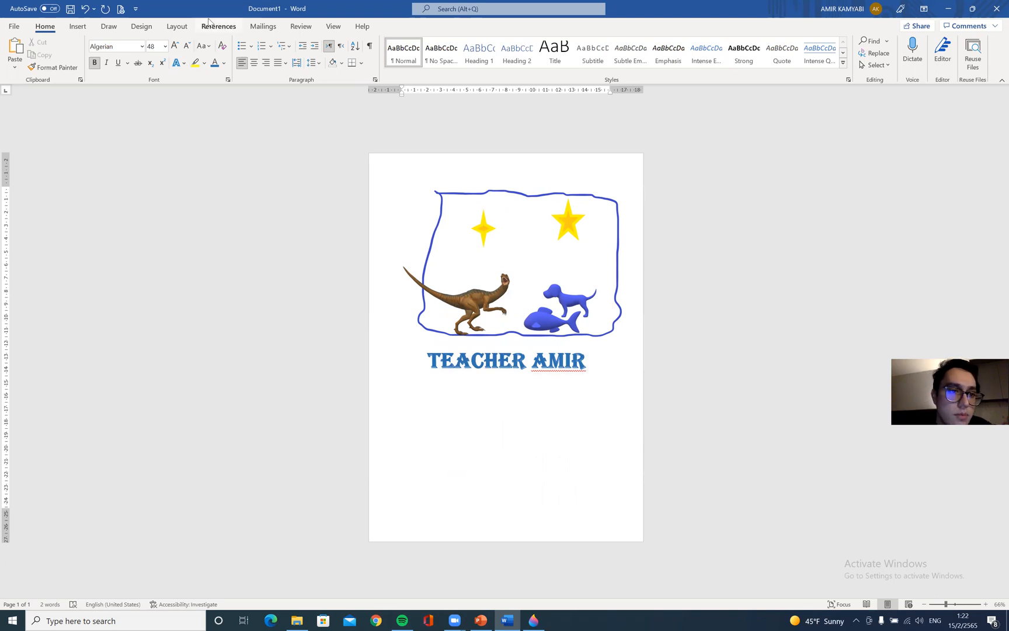
# Insert a Simple Text Box into the document and undo it
pyautogui.click(71, 28)
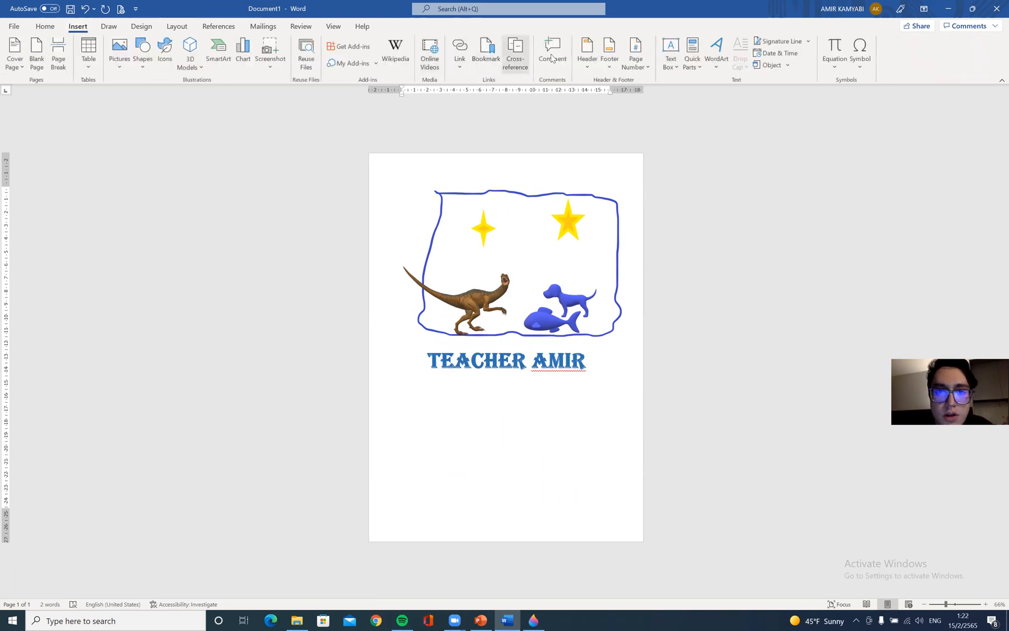
pyautogui.click(675, 47)
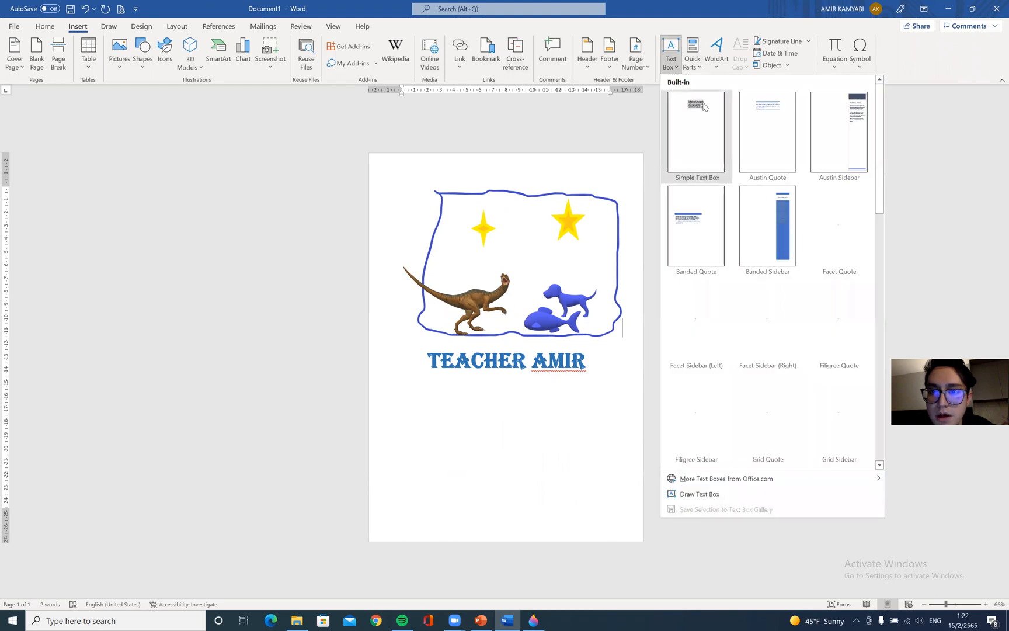
pyautogui.click(670, 161)
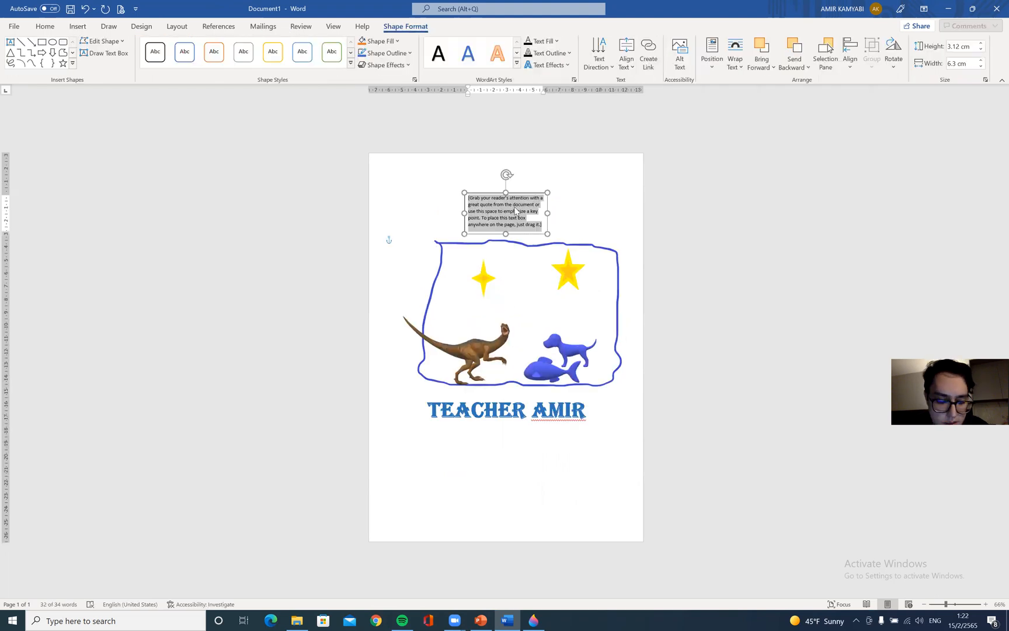
pyautogui.hotkey('ctrl', 'z')
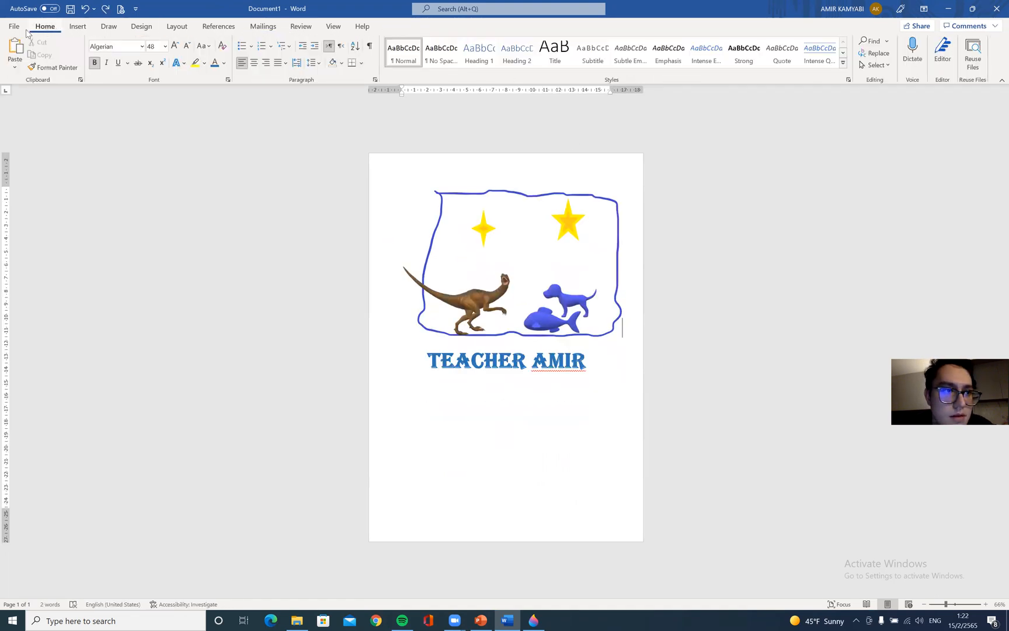
# Draw a text box inside the picture, between the stars and the animals
pyautogui.click(77, 28)
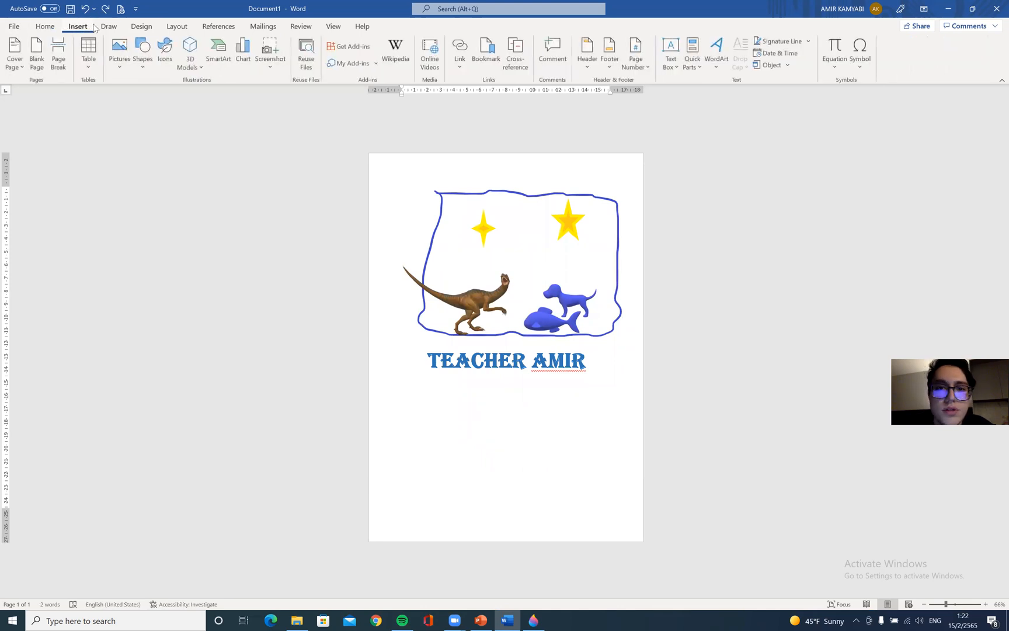
pyautogui.click(670, 47)
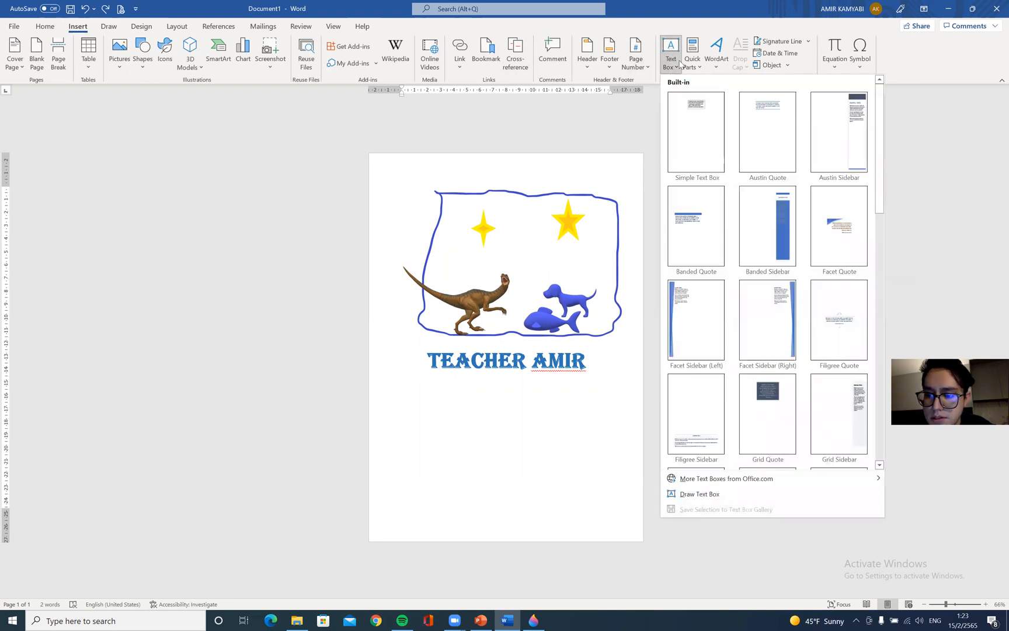
pyautogui.click(700, 494)
pyautogui.moveTo(465, 247); pyautogui.dragTo(598, 271)
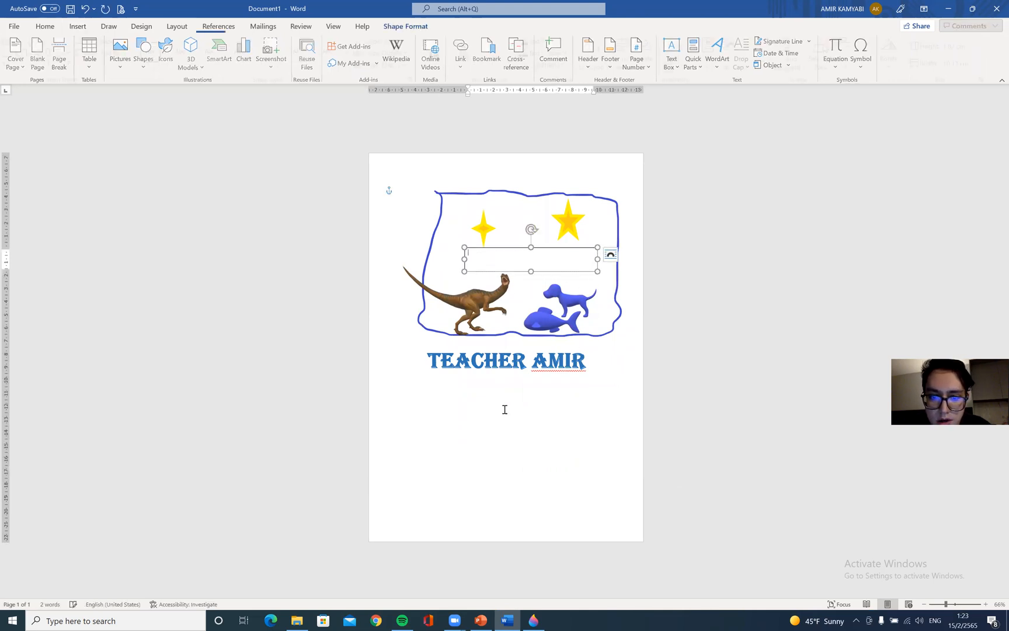
# Paste the TEACHER AMIR title into the new text box
pyautogui.moveTo(432, 360); pyautogui.dragTo(588, 366)
pyautogui.hotkey('ctrl', 'c')
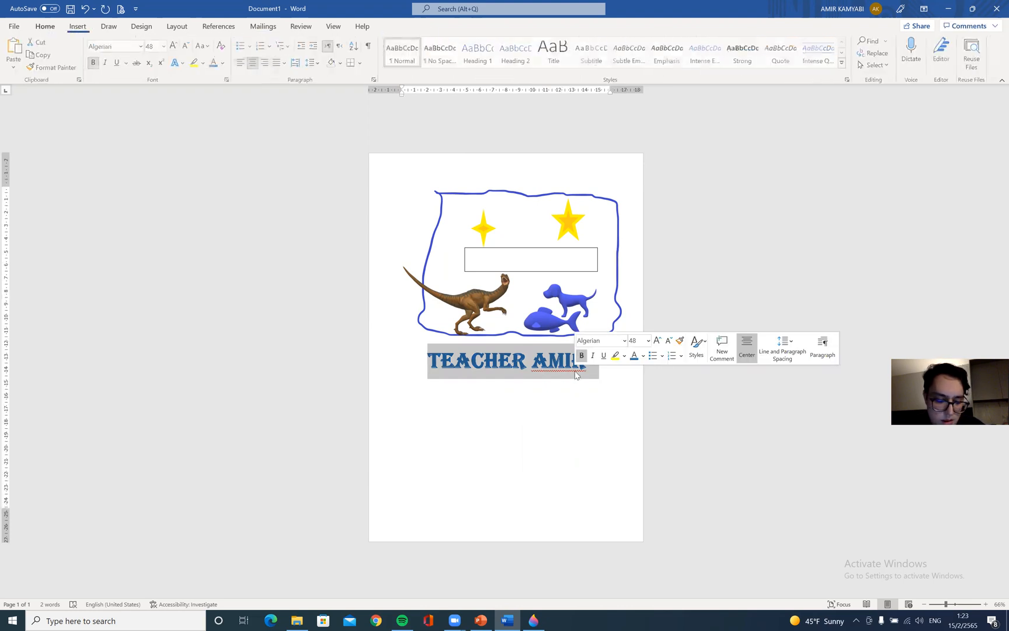
pyautogui.click(553, 259)
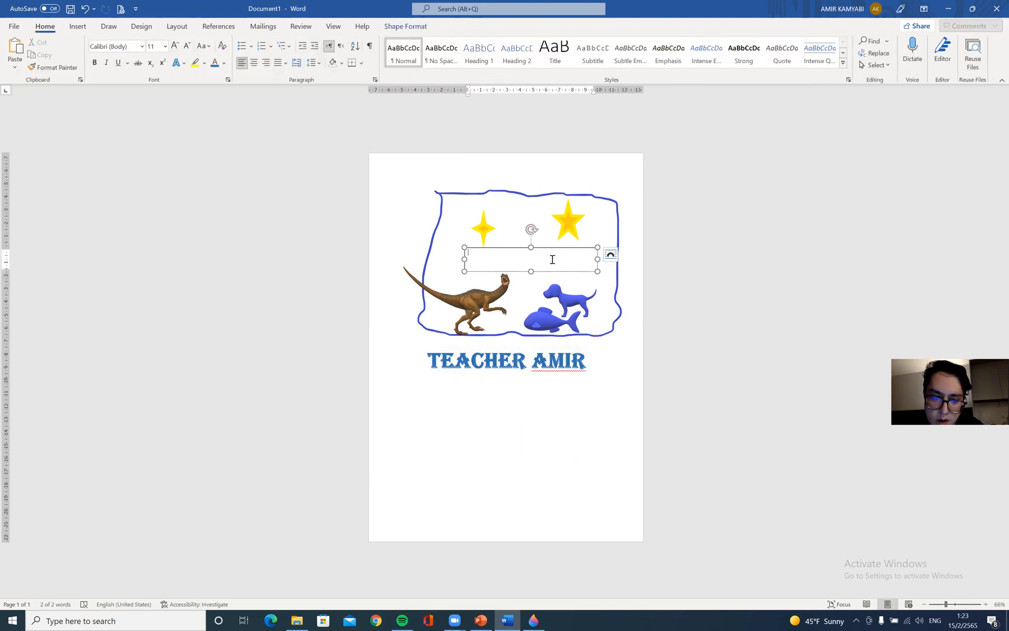
pyautogui.hotkey('ctrl', 'v')
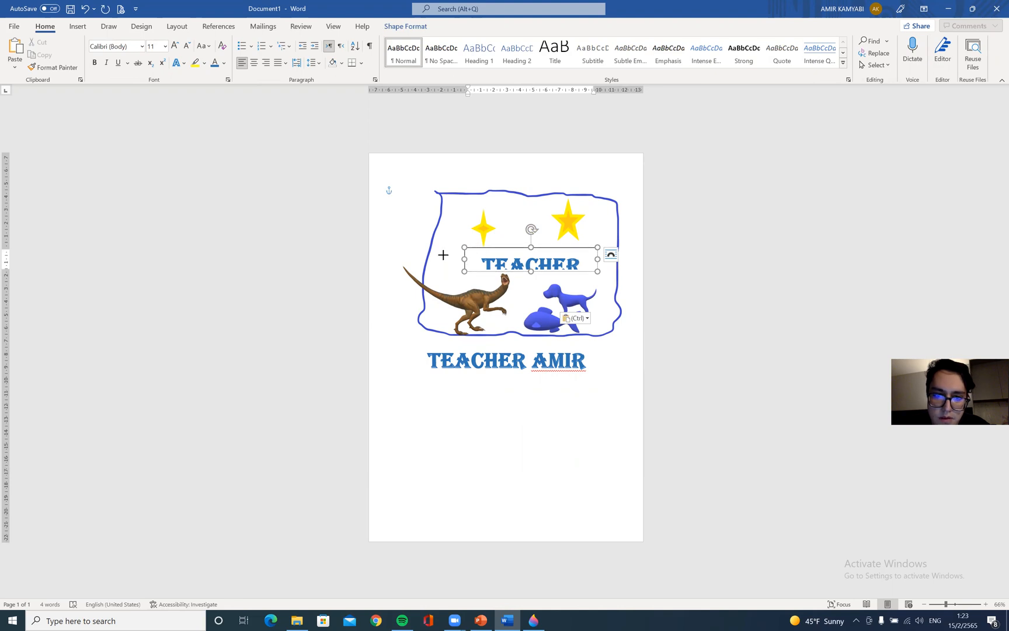
# Select and delete the original TEACHER AMIR title line below the picture
pyautogui.click(455, 363)
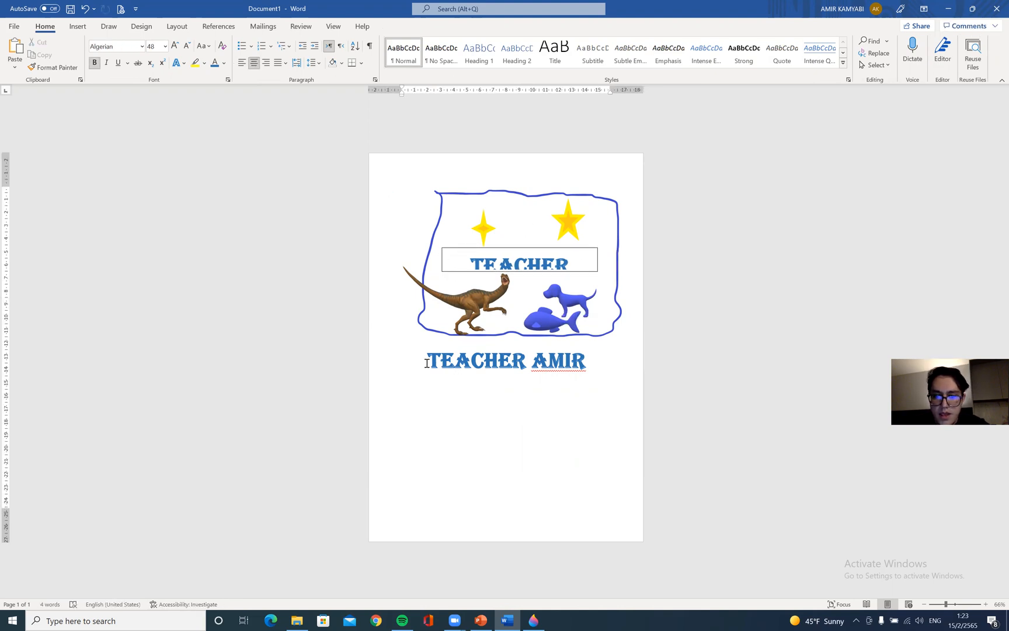
pyautogui.moveTo(427, 362); pyautogui.dragTo(590, 374)
pyautogui.press('Delete')
# Resize the picture from its corner handle so it spans nearly the full page width
pyautogui.click(608, 339)
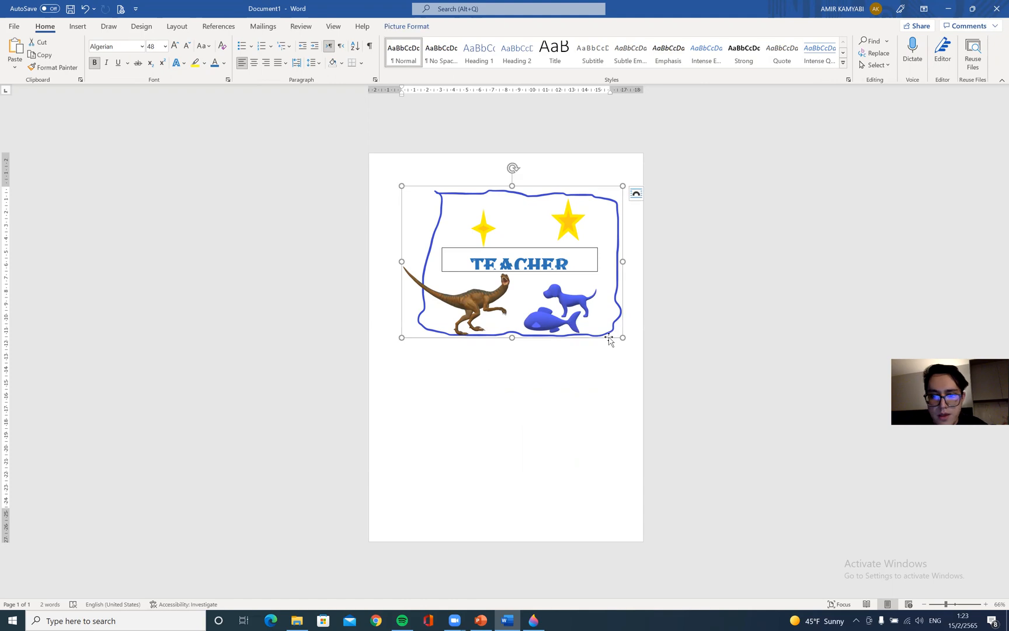
pyautogui.moveTo(623, 337); pyautogui.dragTo(743, 460)
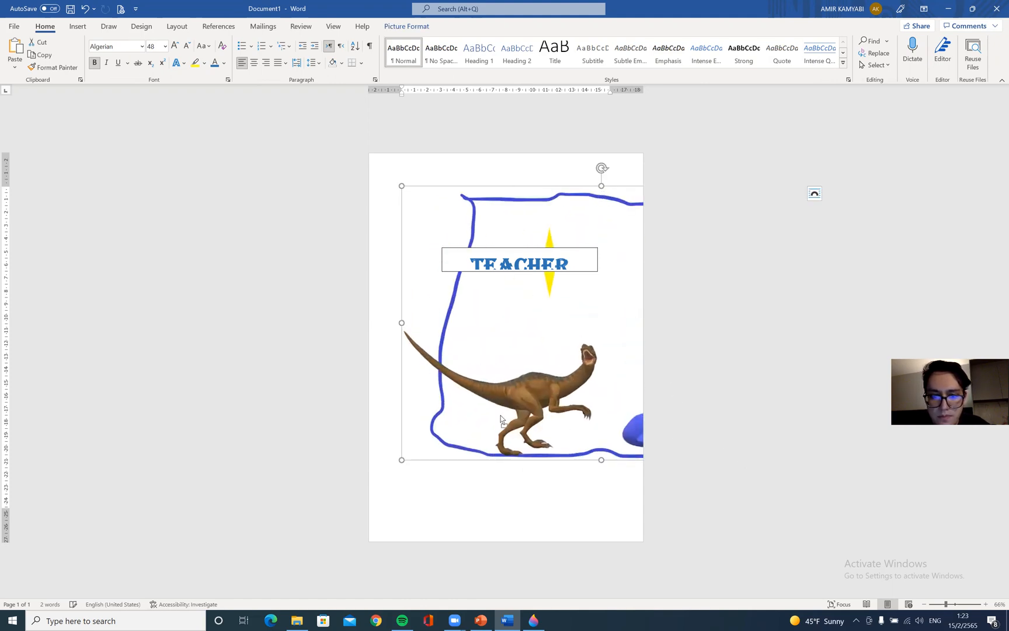
pyautogui.moveTo(507, 351); pyautogui.dragTo(498, 362)
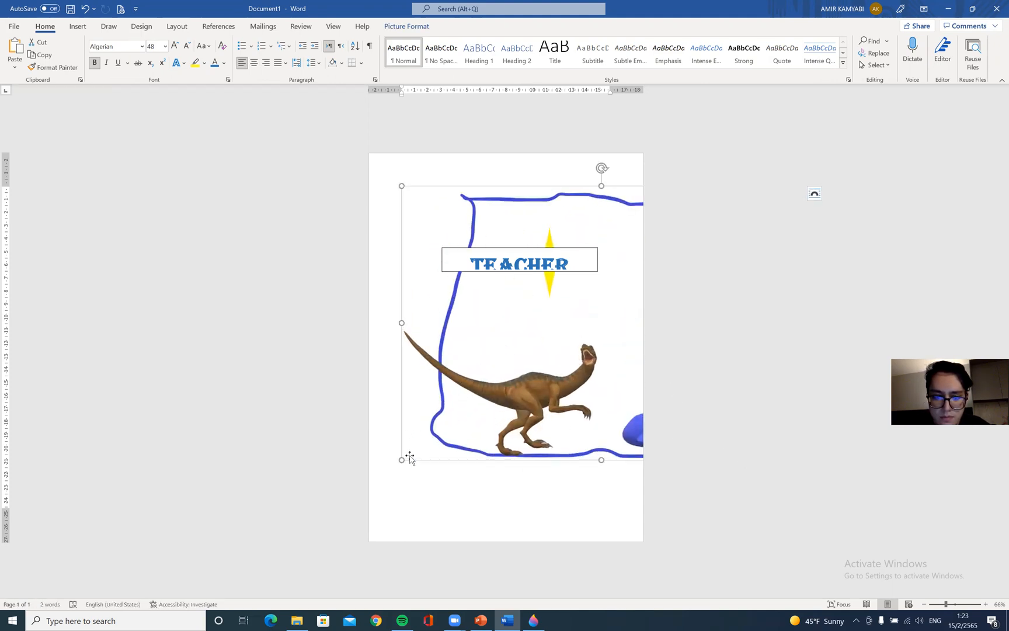
pyautogui.moveTo(403, 460); pyautogui.dragTo(627, 350)
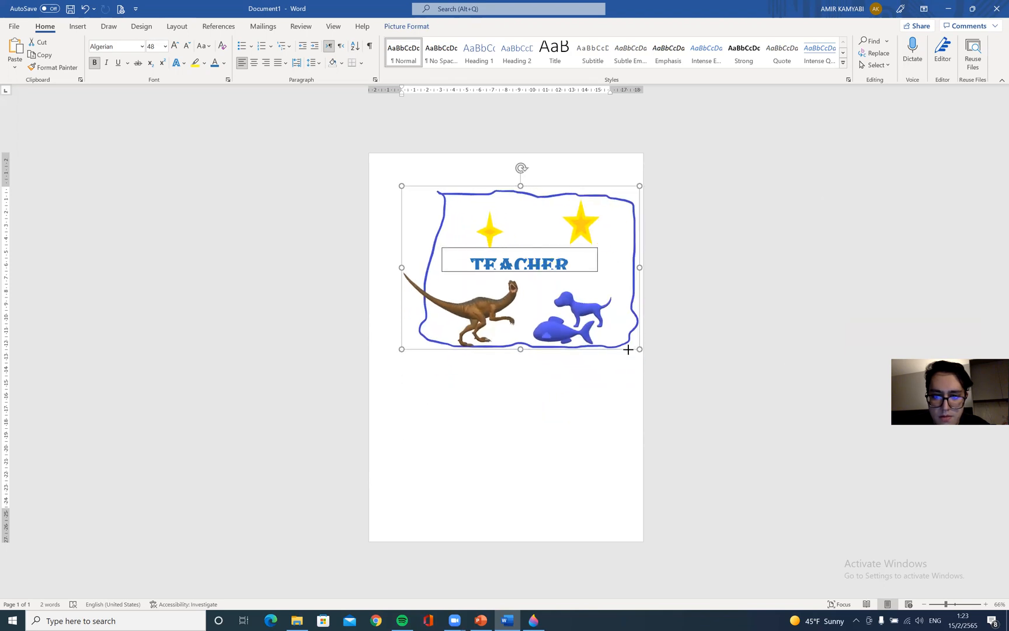
# Extend the text box downward to show both title lines and set its shape fill to No Fill
pyautogui.click(544, 264)
pyautogui.moveTo(519, 273); pyautogui.dragTo(519, 312)
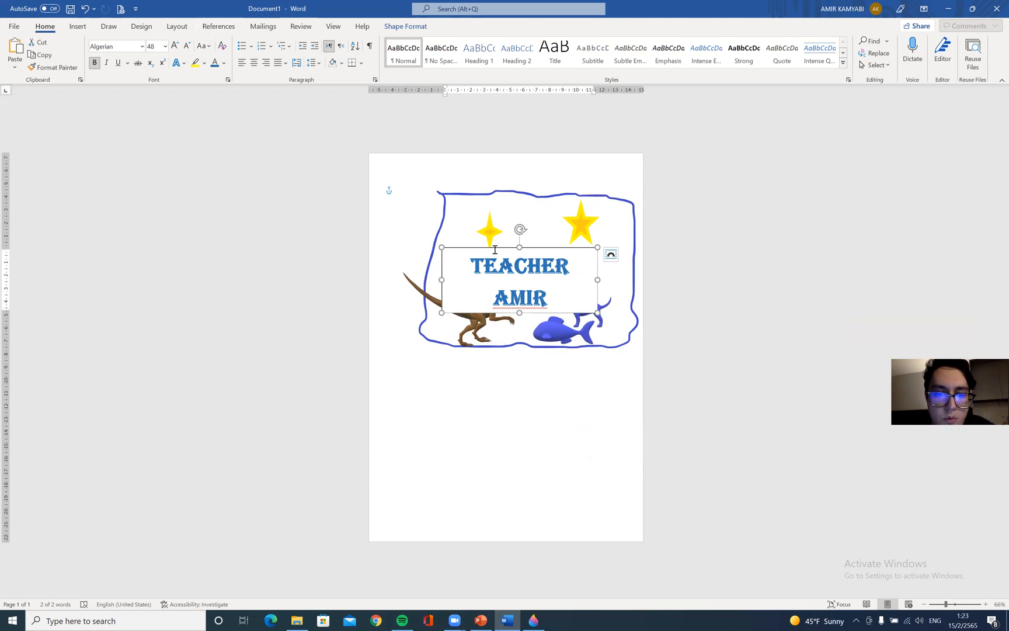
pyautogui.click(409, 26)
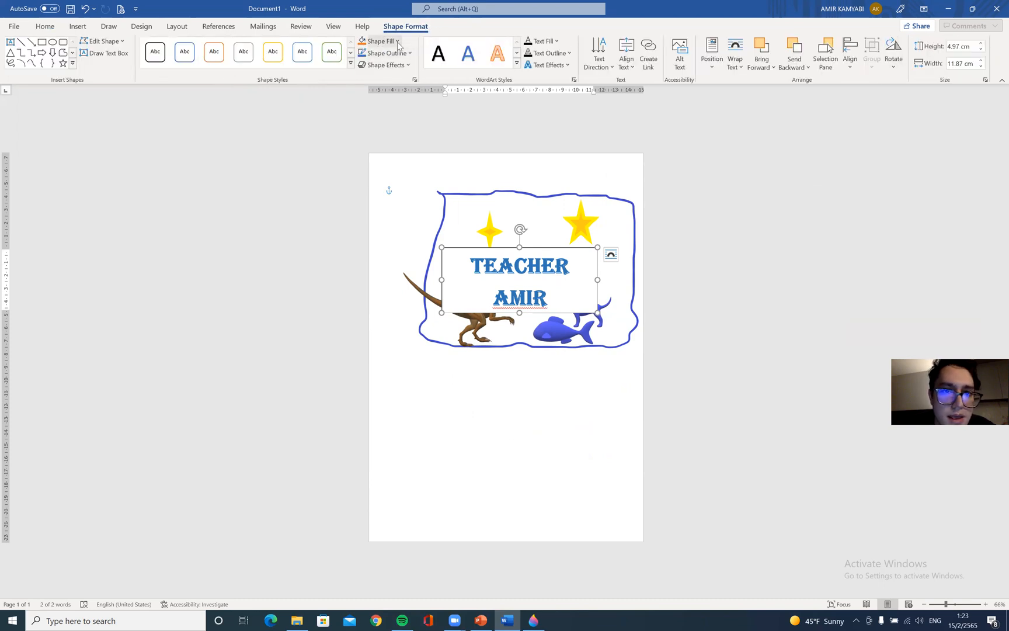
pyautogui.click(380, 41)
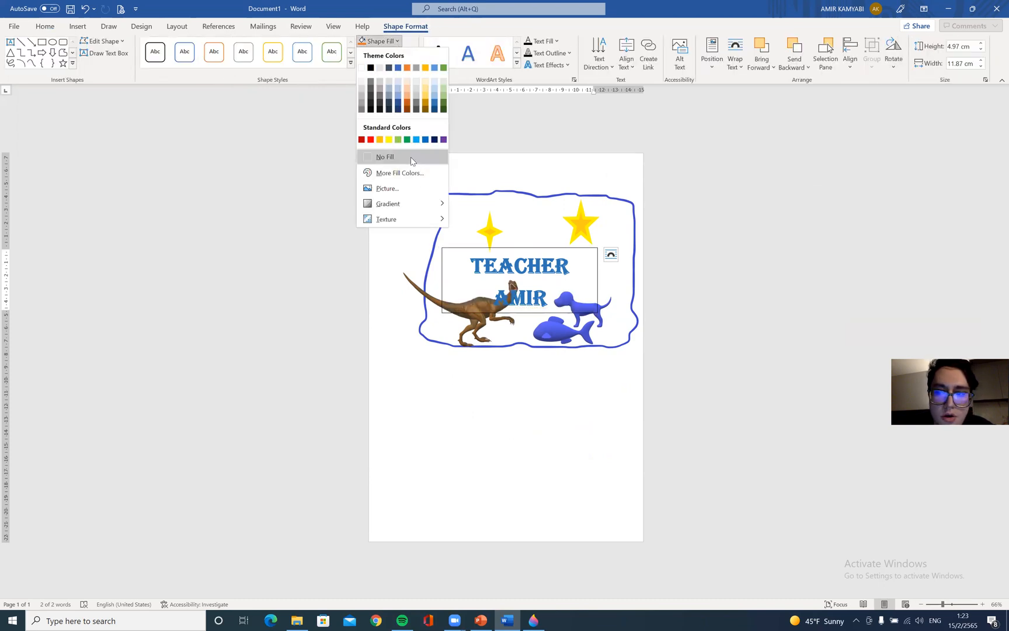
pyautogui.click(411, 156)
pyautogui.click(745, 287)
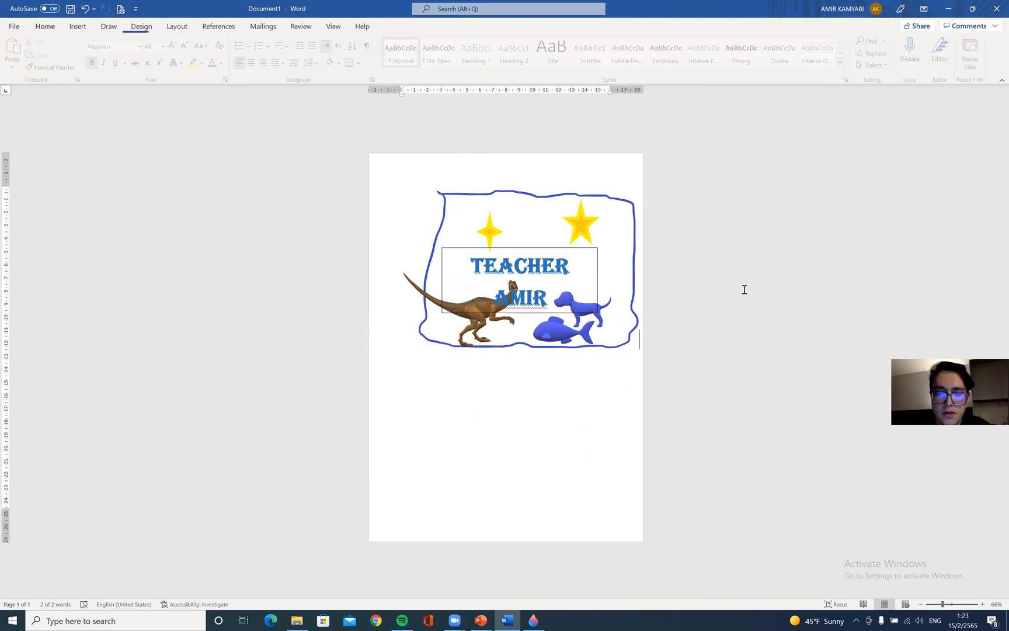
# Widen the text box so TEACHER AMIR fits on one line and set its outline to No Outline
pyautogui.click(599, 278)
pyautogui.moveTo(598, 279); pyautogui.dragTo(622, 279)
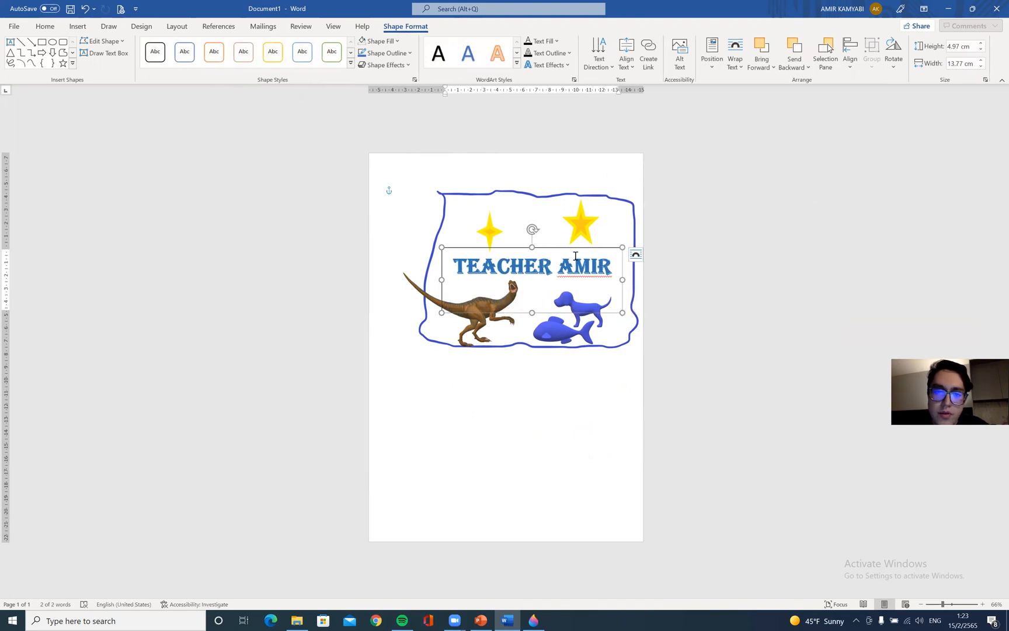
pyautogui.click(392, 53)
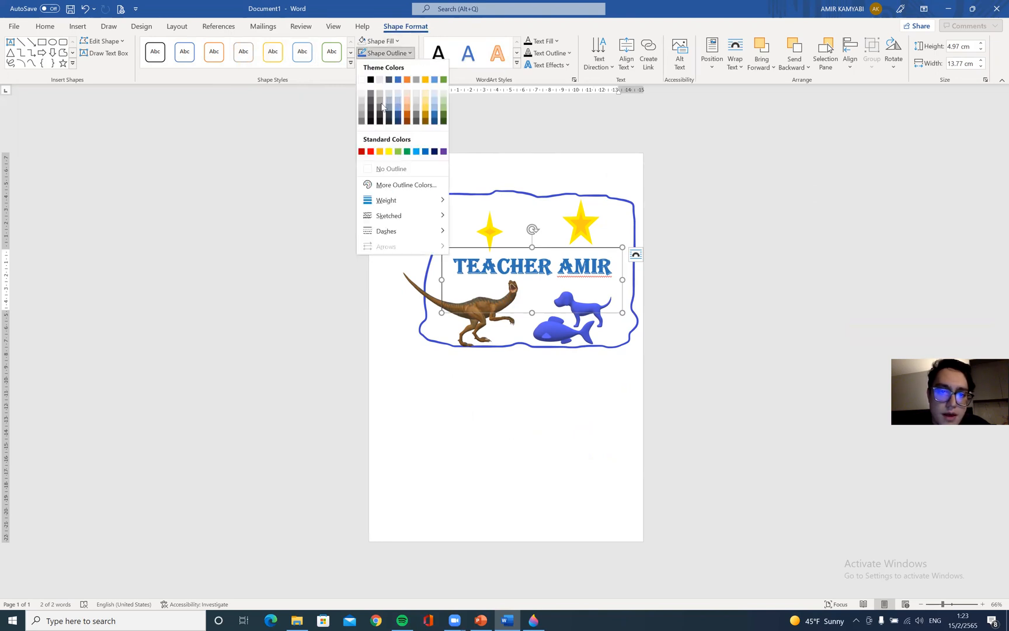
pyautogui.click(390, 168)
pyautogui.click(750, 204)
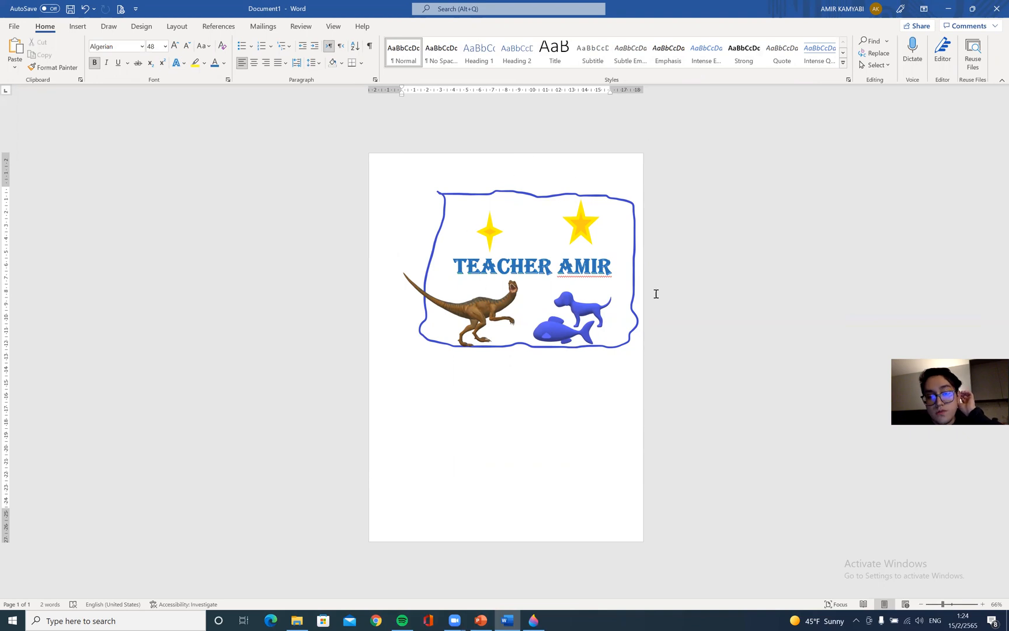
pyautogui.click(604, 242)
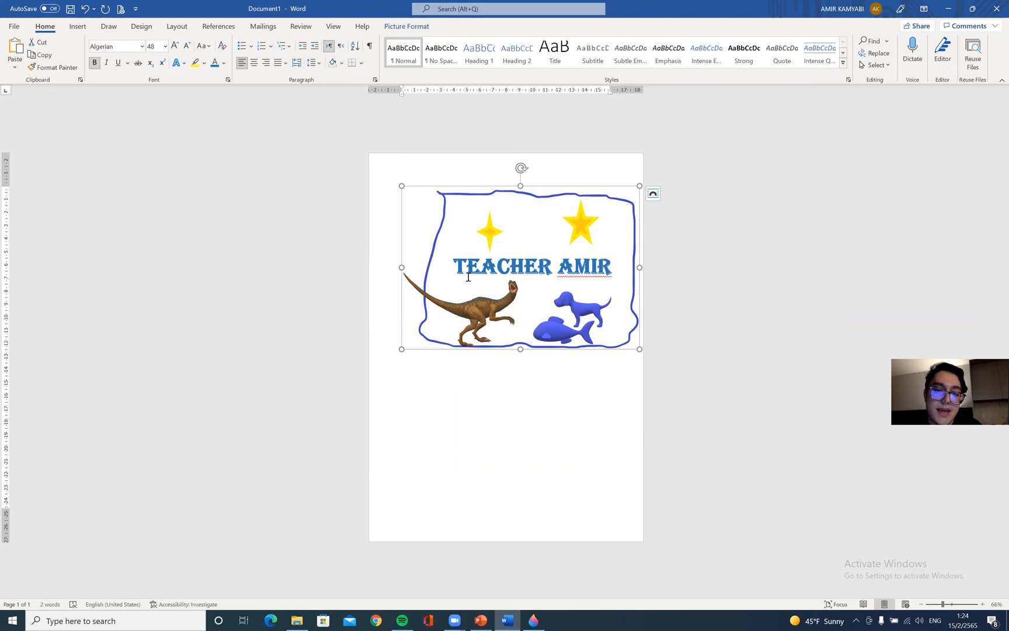
pyautogui.click(445, 269)
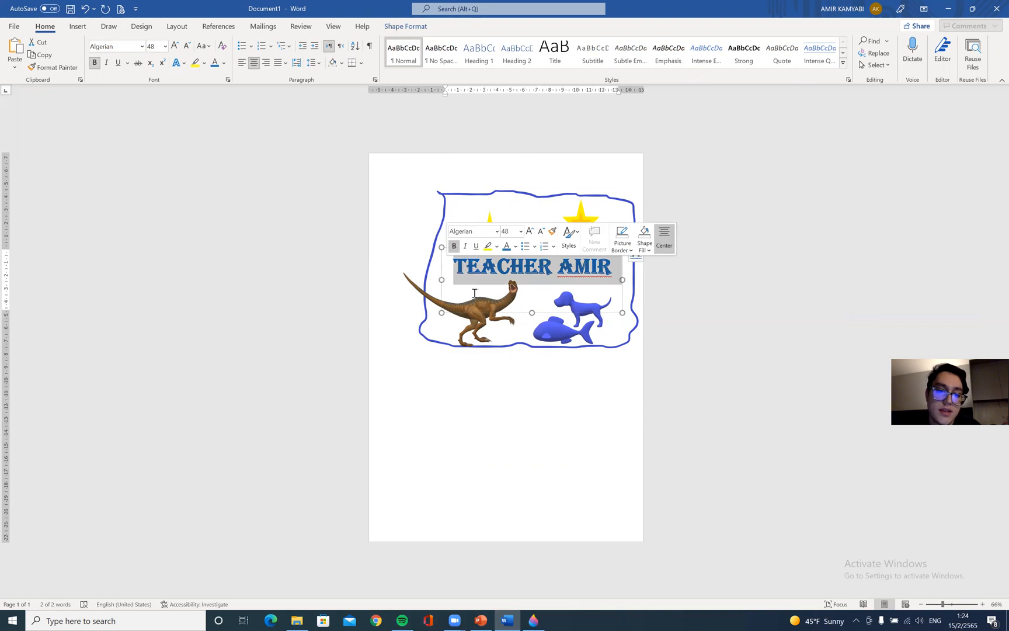
pyautogui.click(776, 286)
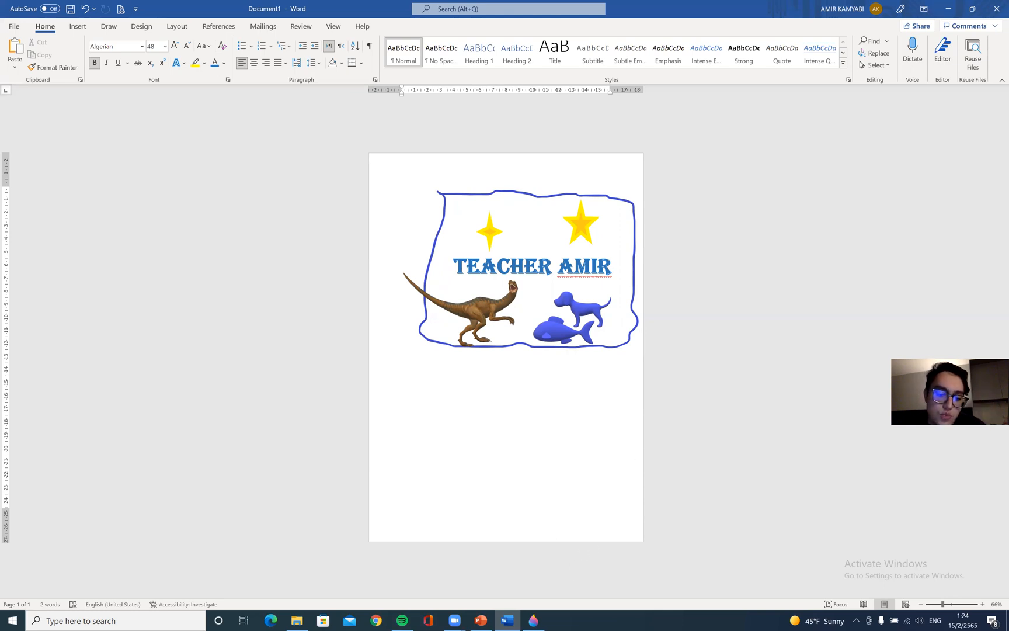
# Close the Word document without saving changes
pyautogui.moveTo(533, 620)
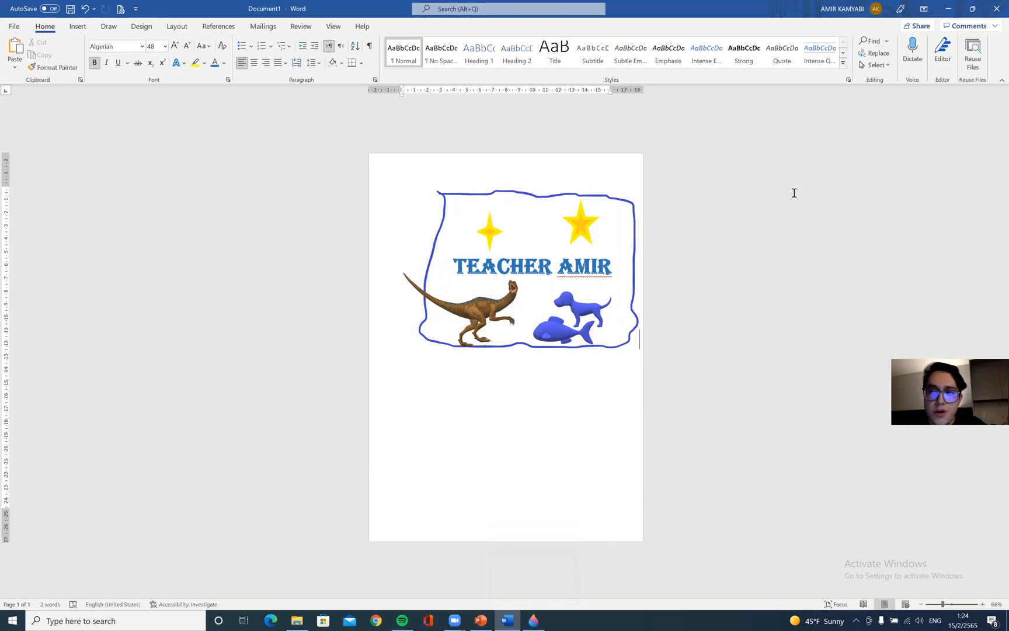
pyautogui.click(994, 6)
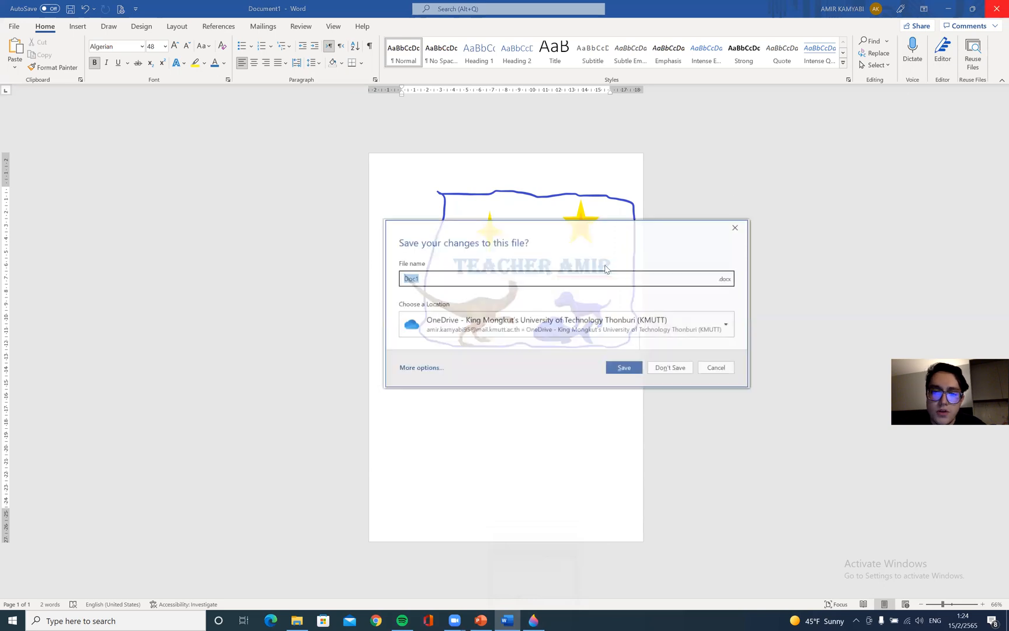
pyautogui.click(688, 367)
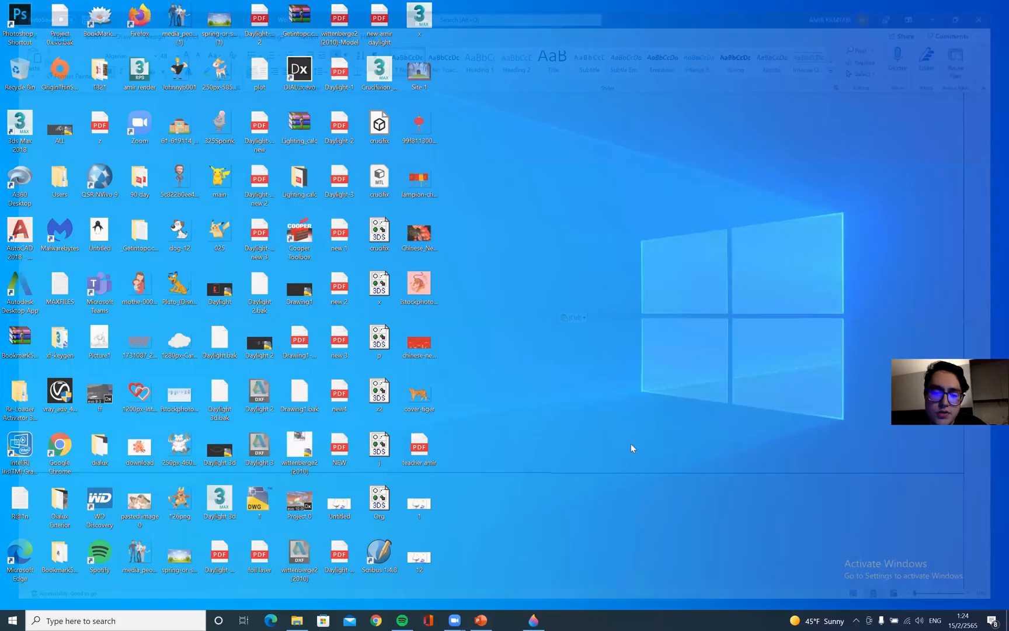
# Switch to the lesson presentation and go to the final Thank you slide
pyautogui.click(731, 164)
pyautogui.click(454, 425)
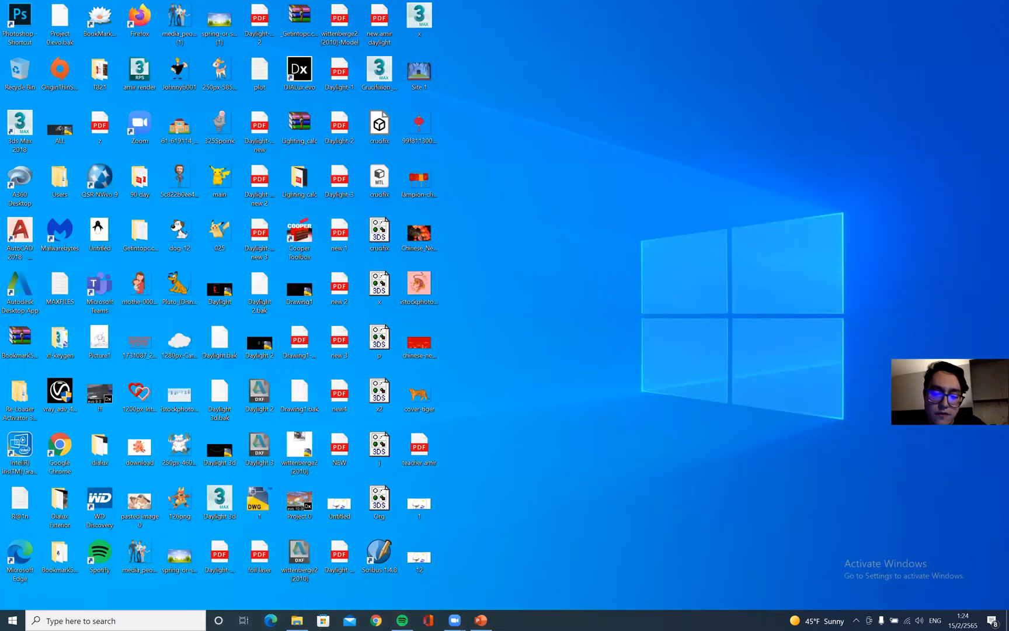
pyautogui.hotkey('alt', 'Tab')
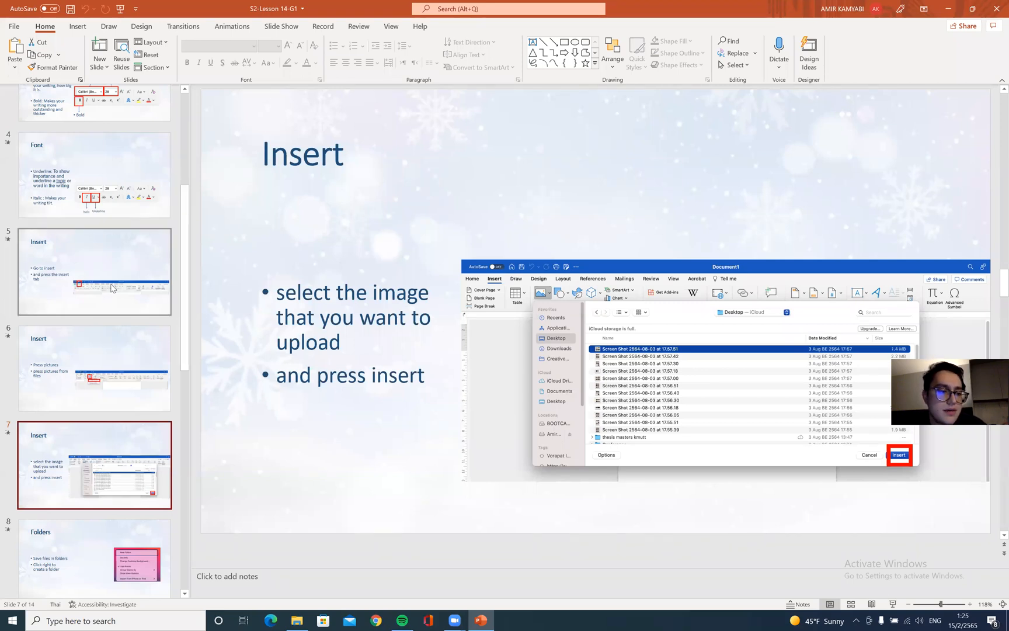
pyautogui.scroll(-10, 114, 291)
pyautogui.click(115, 449)
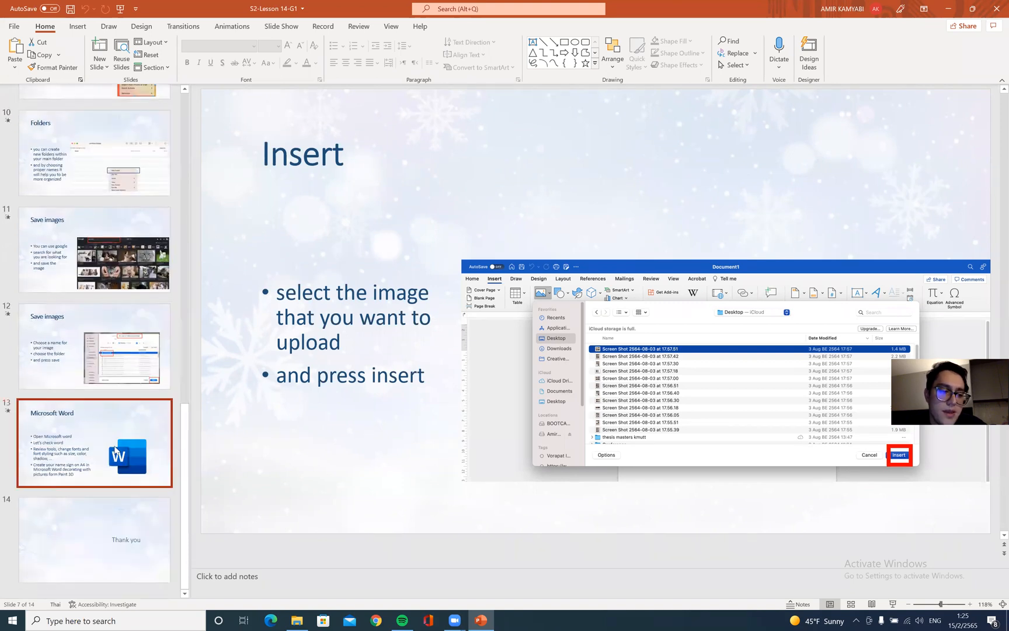
pyautogui.click(99, 519)
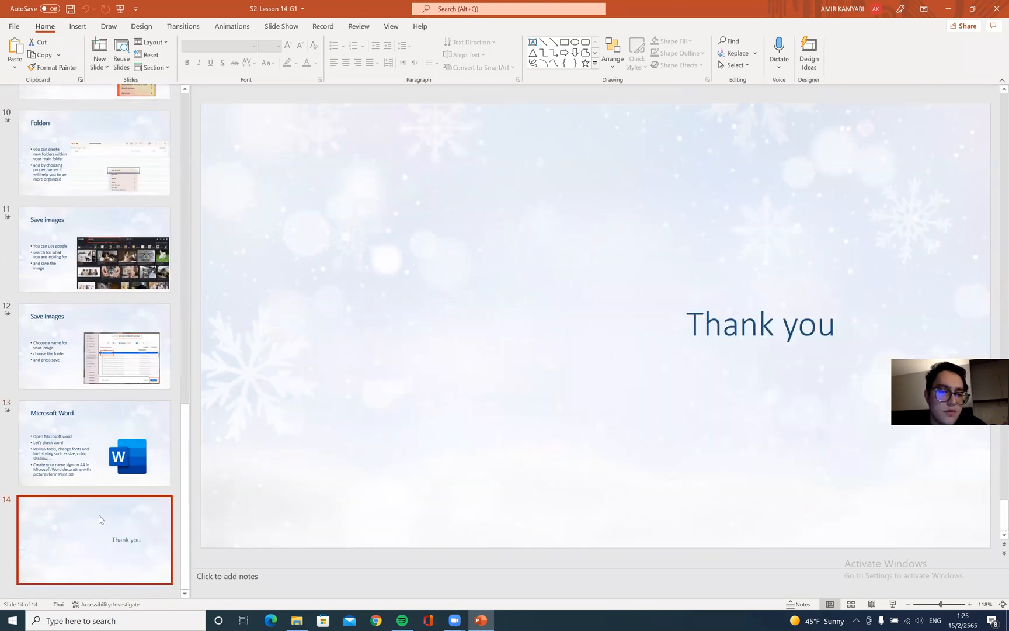